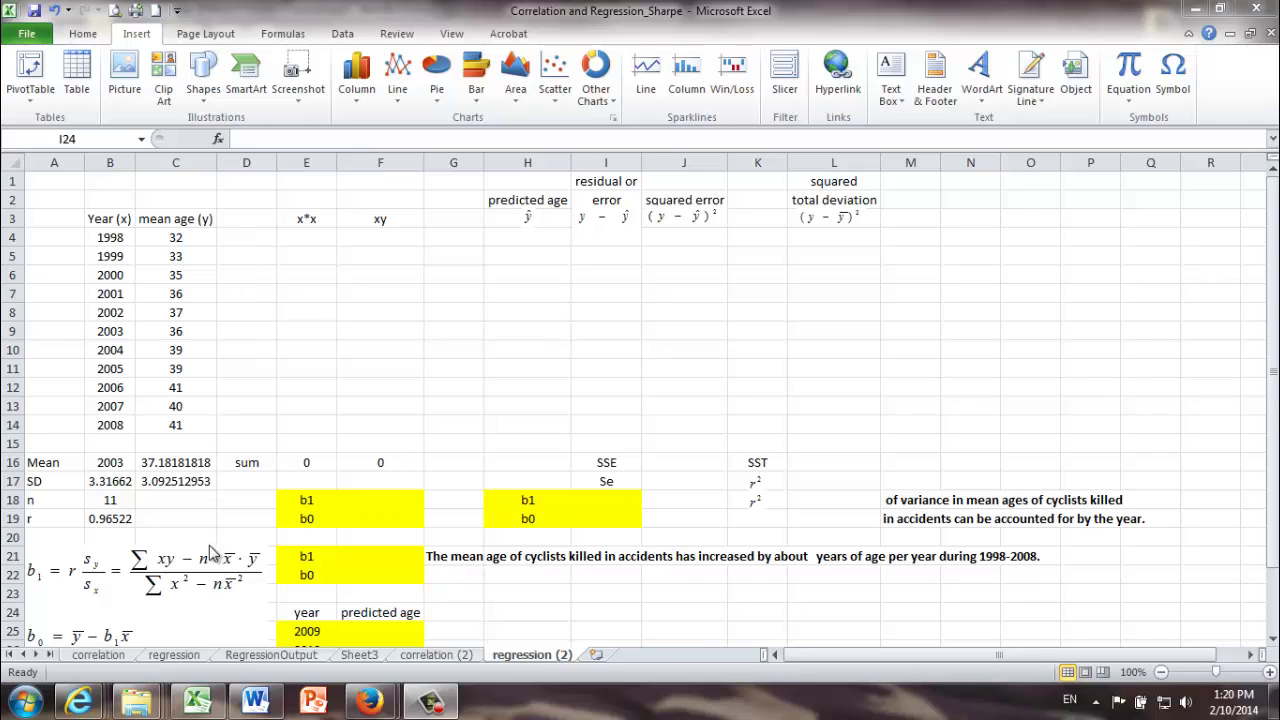
# Review the Year, mean age, Mean, SD, n and r cells and their formulas
pyautogui.click(104, 218)
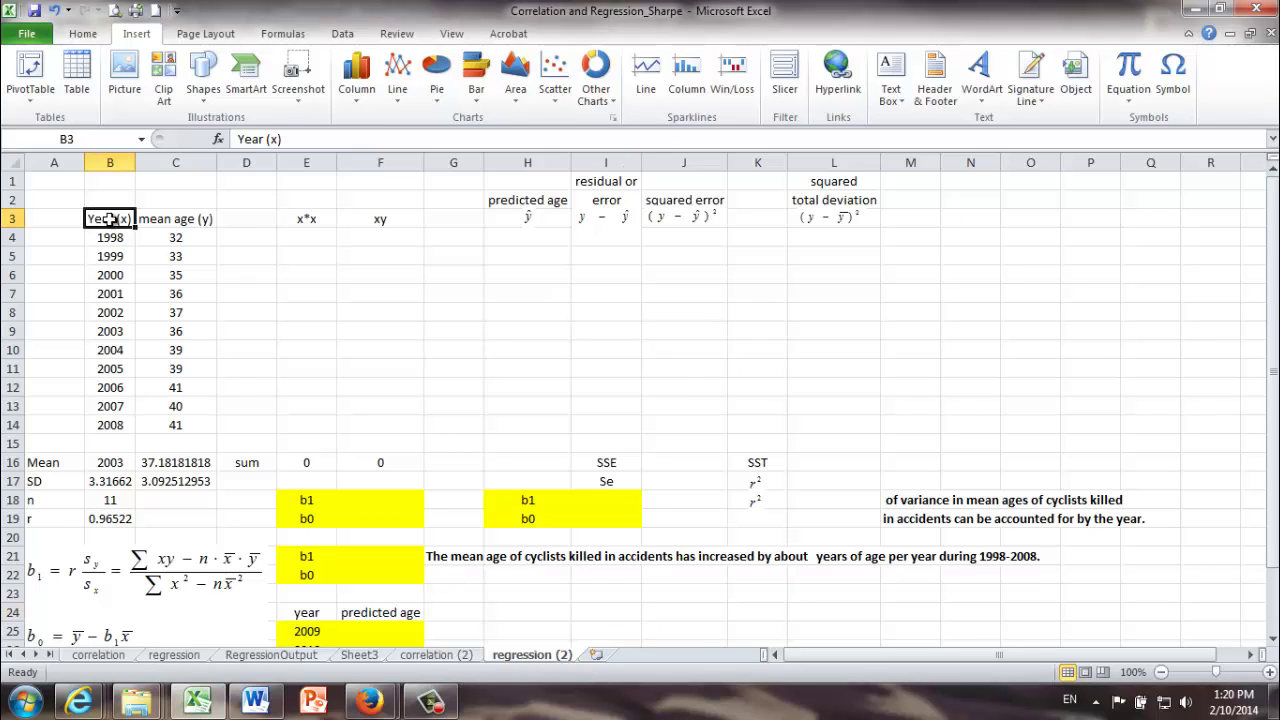
pyautogui.click(190, 218)
pyautogui.click(48, 465)
pyautogui.click(110, 465)
pyautogui.click(175, 464)
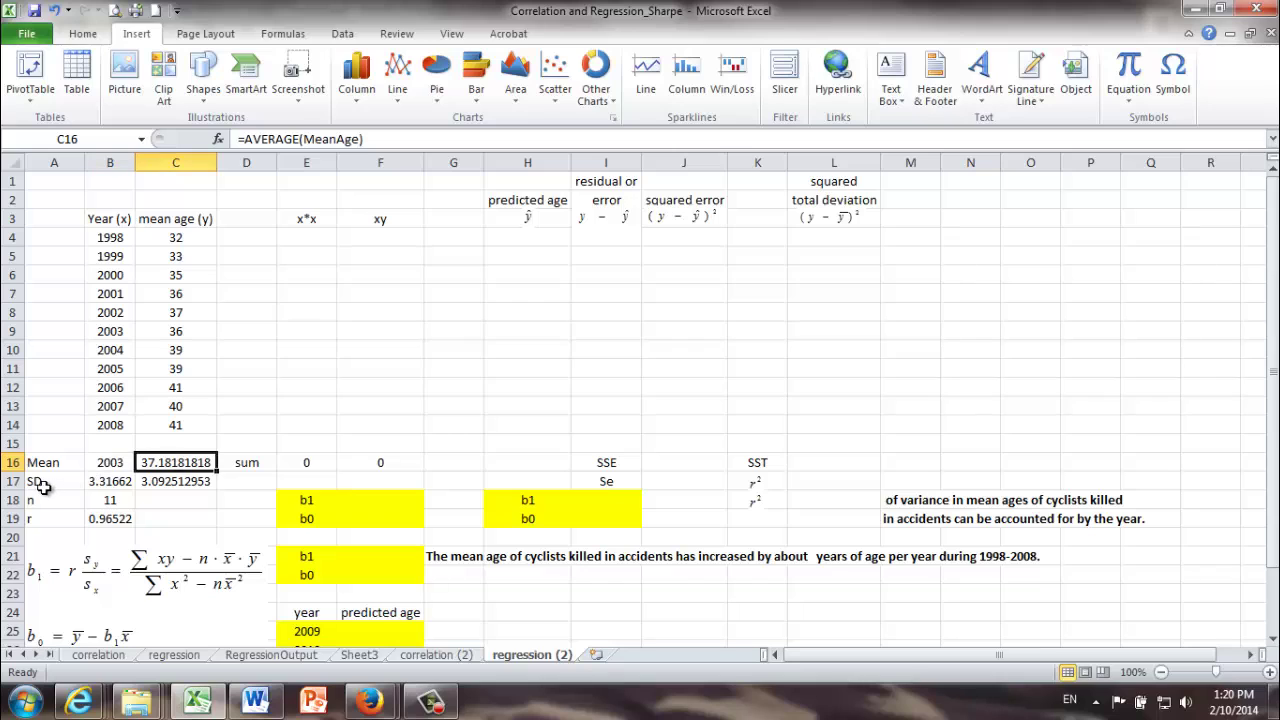
pyautogui.click(38, 483)
pyautogui.click(105, 482)
pyautogui.click(170, 482)
pyautogui.click(106, 499)
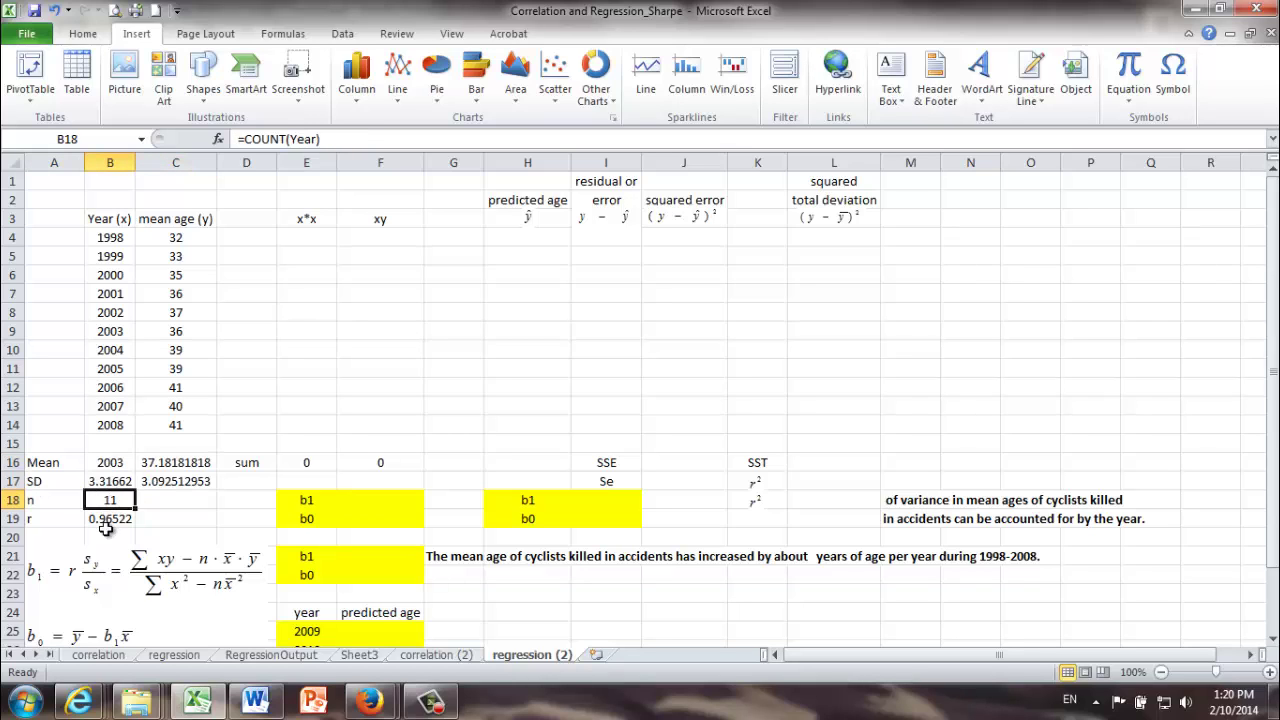
pyautogui.click(103, 518)
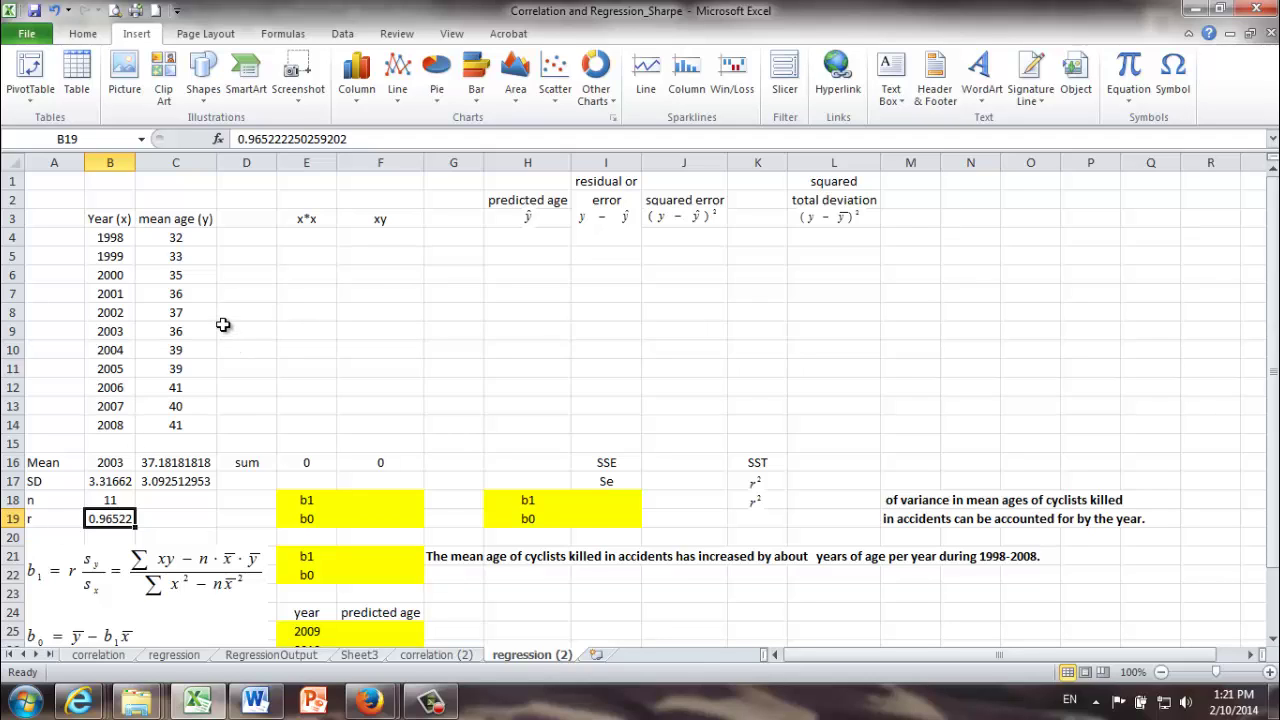
pyautogui.scroll(-1, 348, 388)
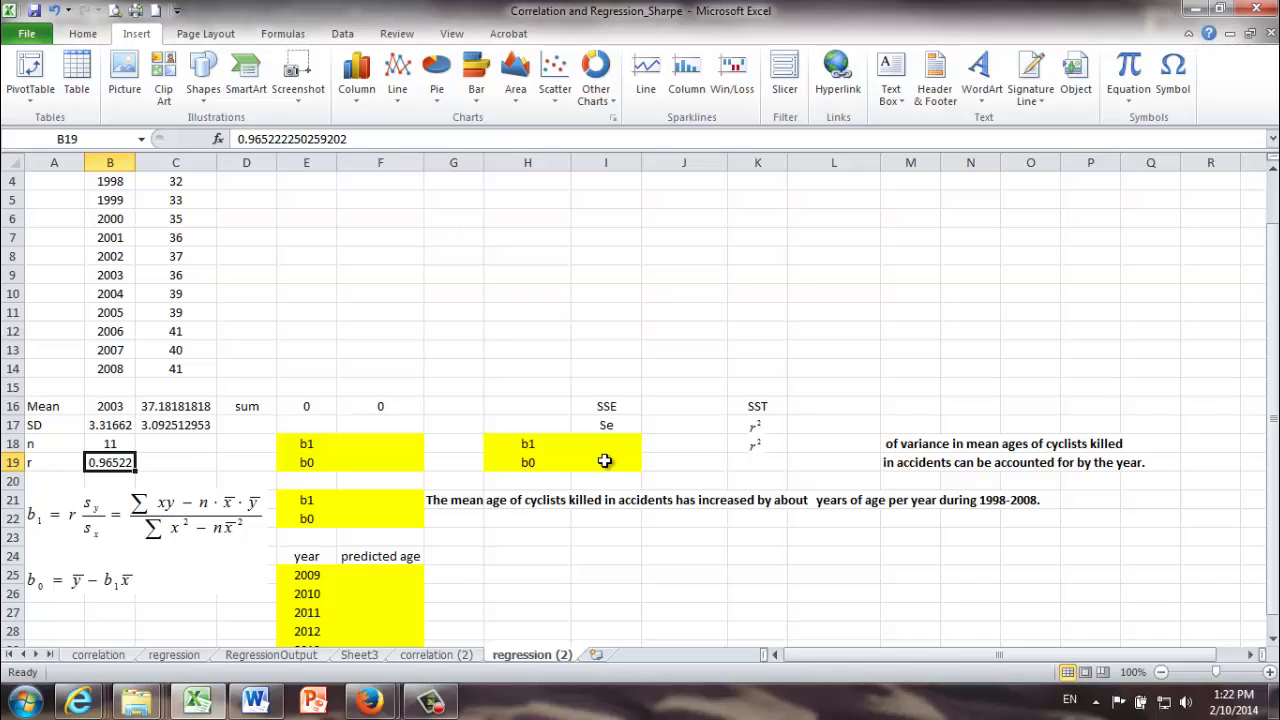
pyautogui.scroll(1, 583, 371)
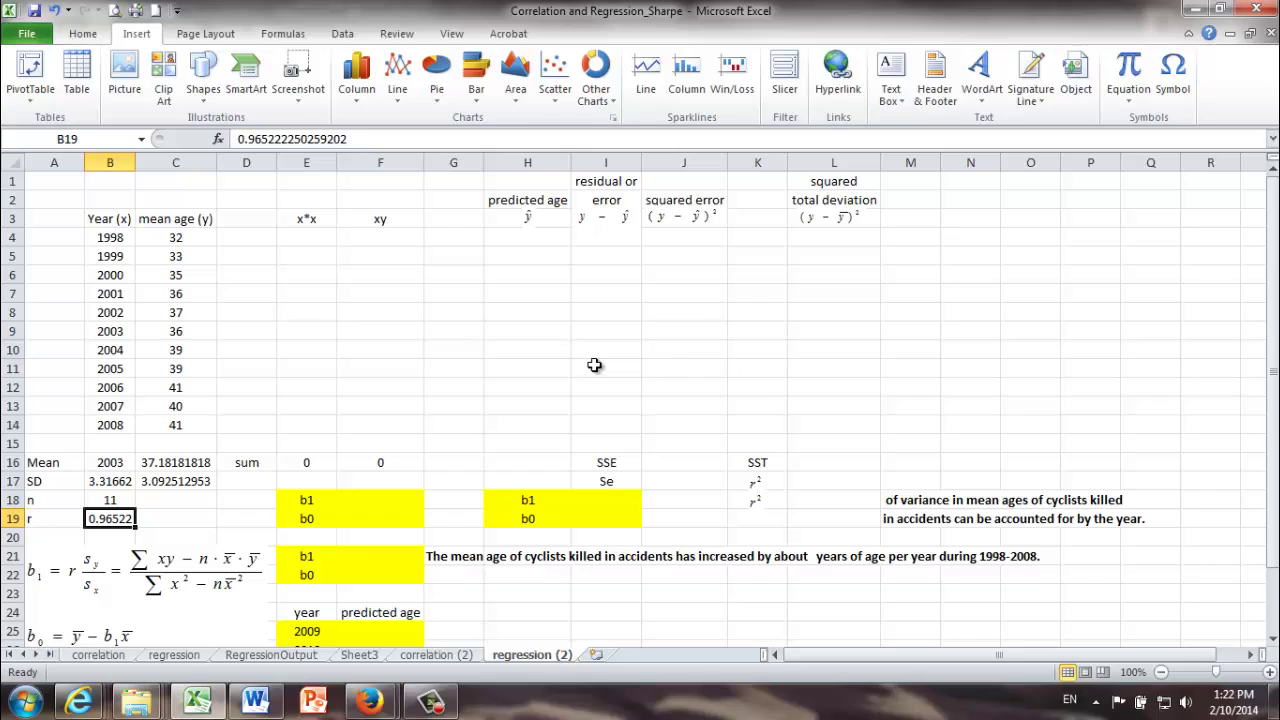
# Enter =B4^2 in E4 to square the 1998 year
pyautogui.click(293, 239)
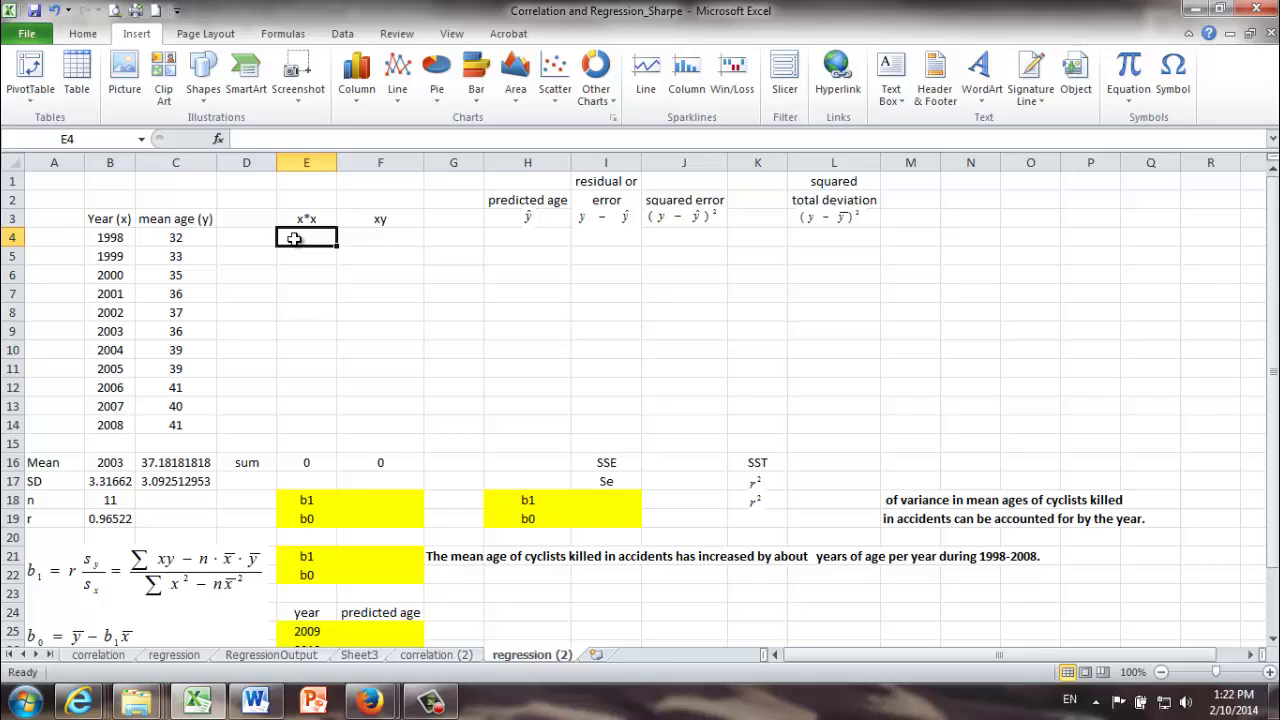
pyautogui.write('=')
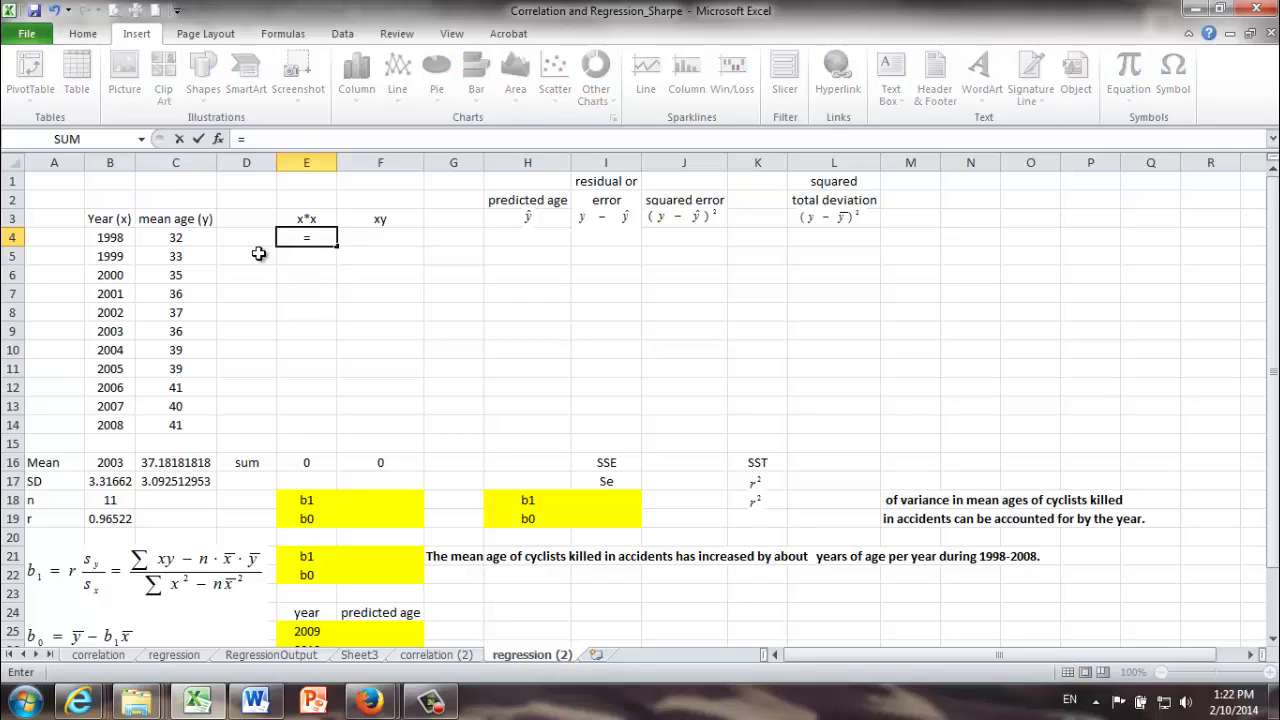
pyautogui.click(132, 241)
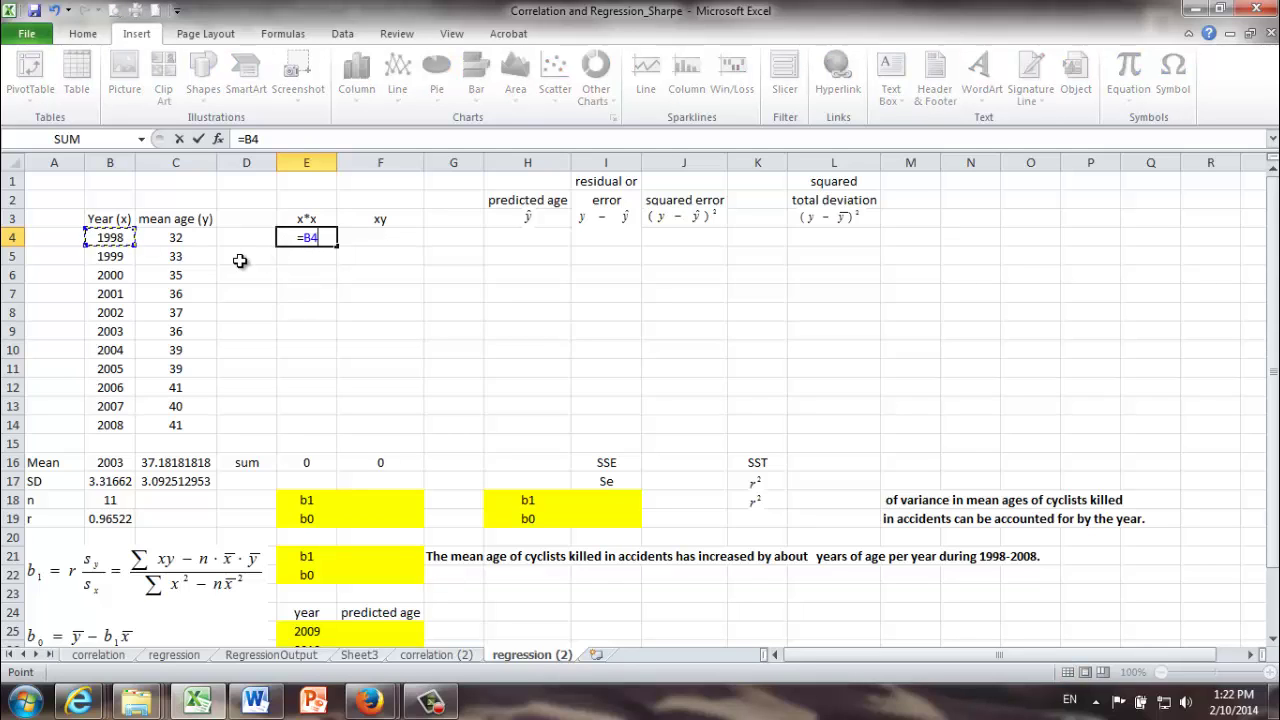
pyautogui.write('^2')
pyautogui.press('Return')
# Enter =B4*C4 in F4, then fill both formulas down to row 14
pyautogui.click(372, 238)
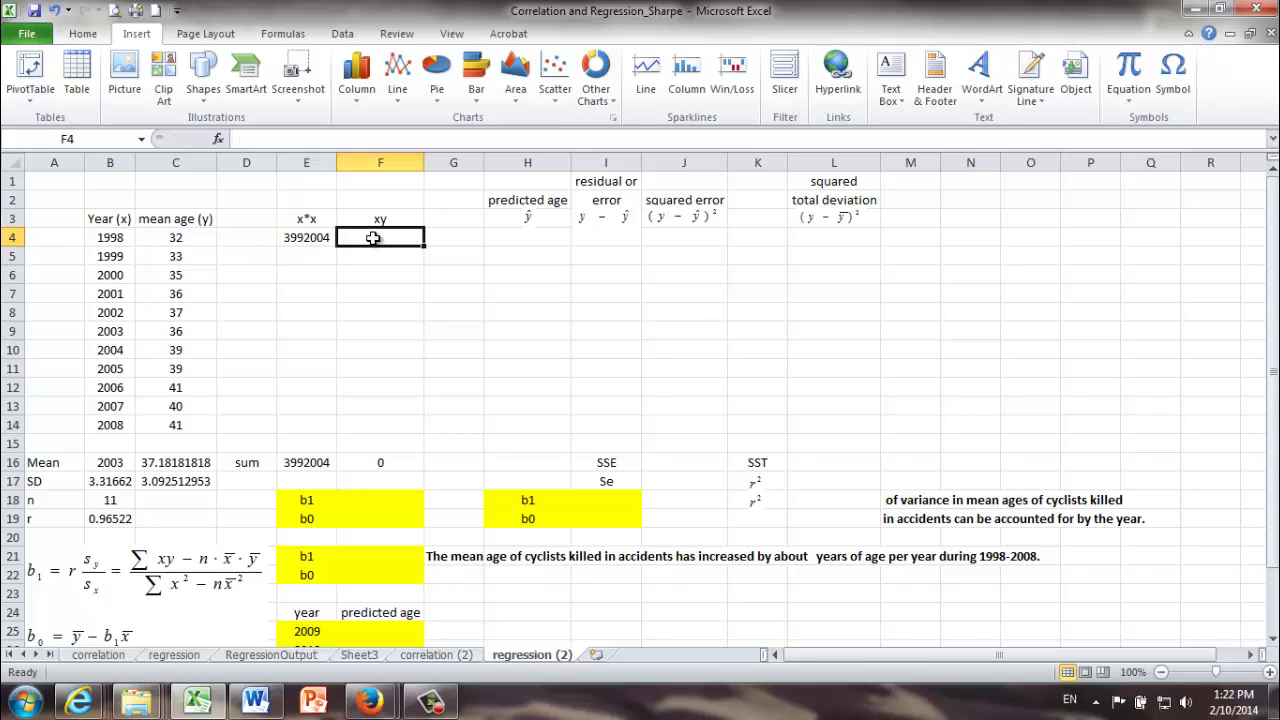
pyautogui.write('=')
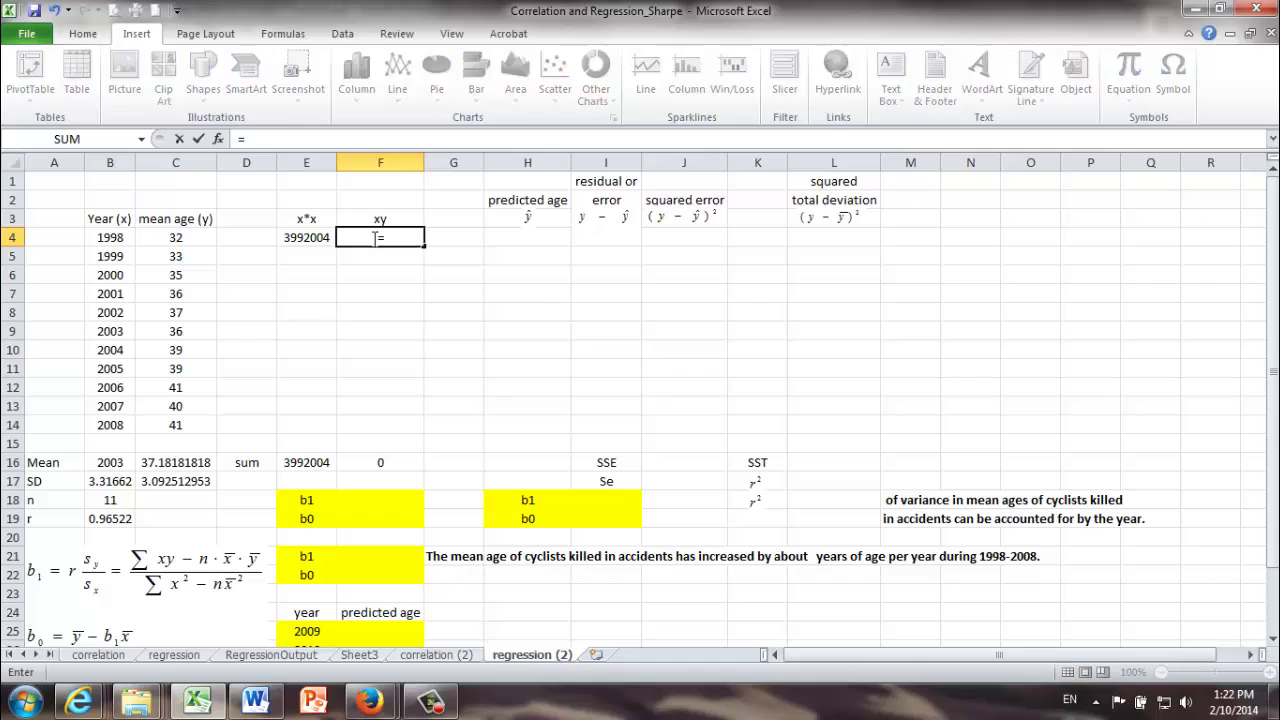
pyautogui.click(122, 237)
pyautogui.write('*')
pyautogui.click(185, 238)
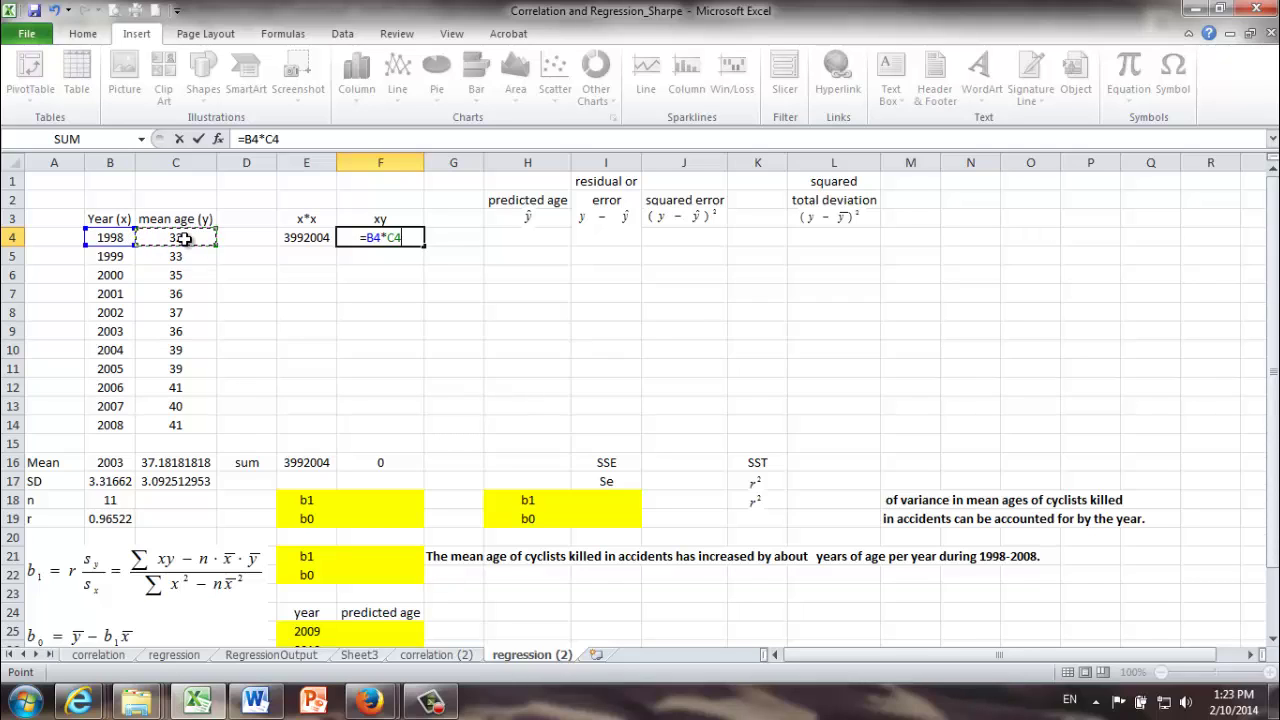
pyautogui.press('Return')
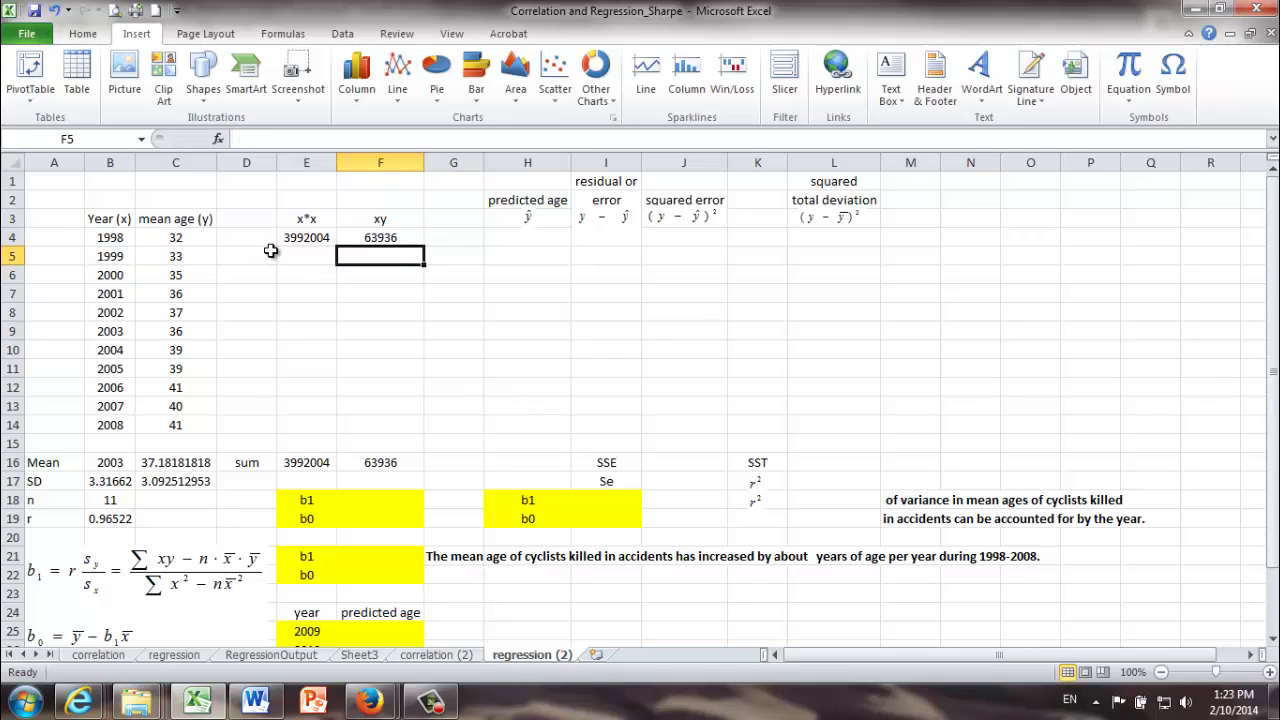
pyautogui.moveTo(290, 237); pyautogui.dragTo(412, 432)
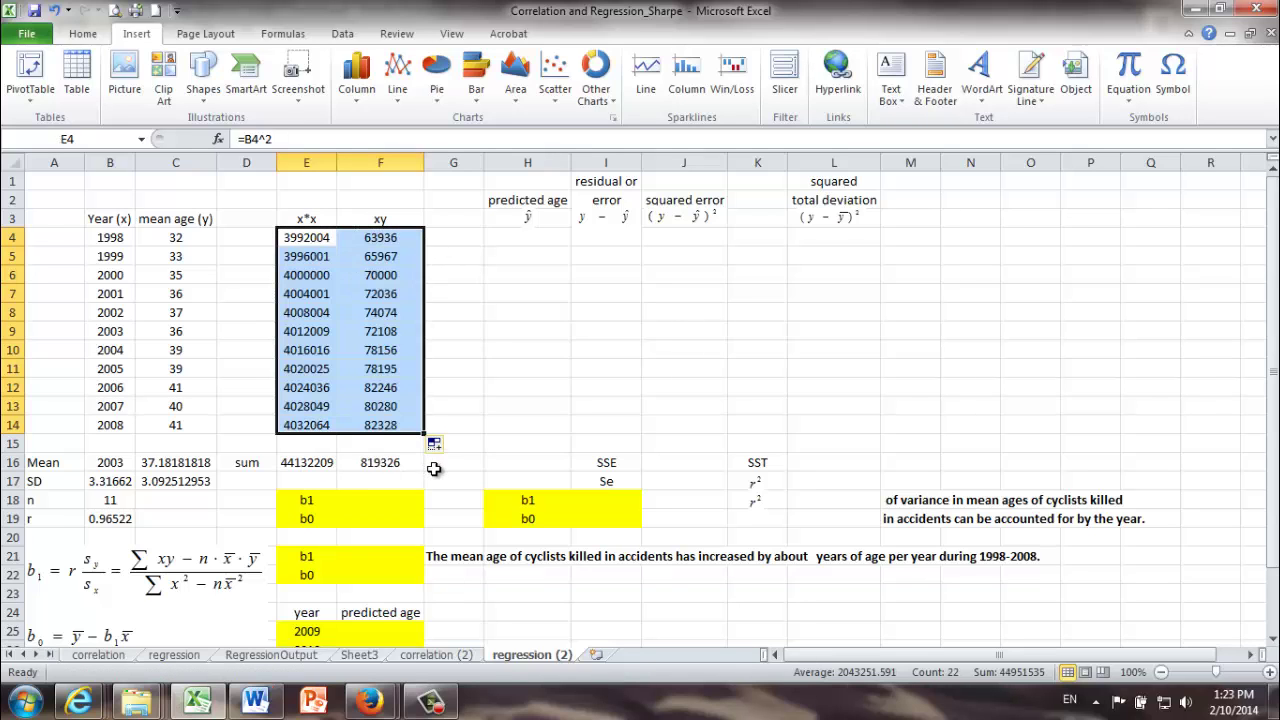
pyautogui.click(304, 462)
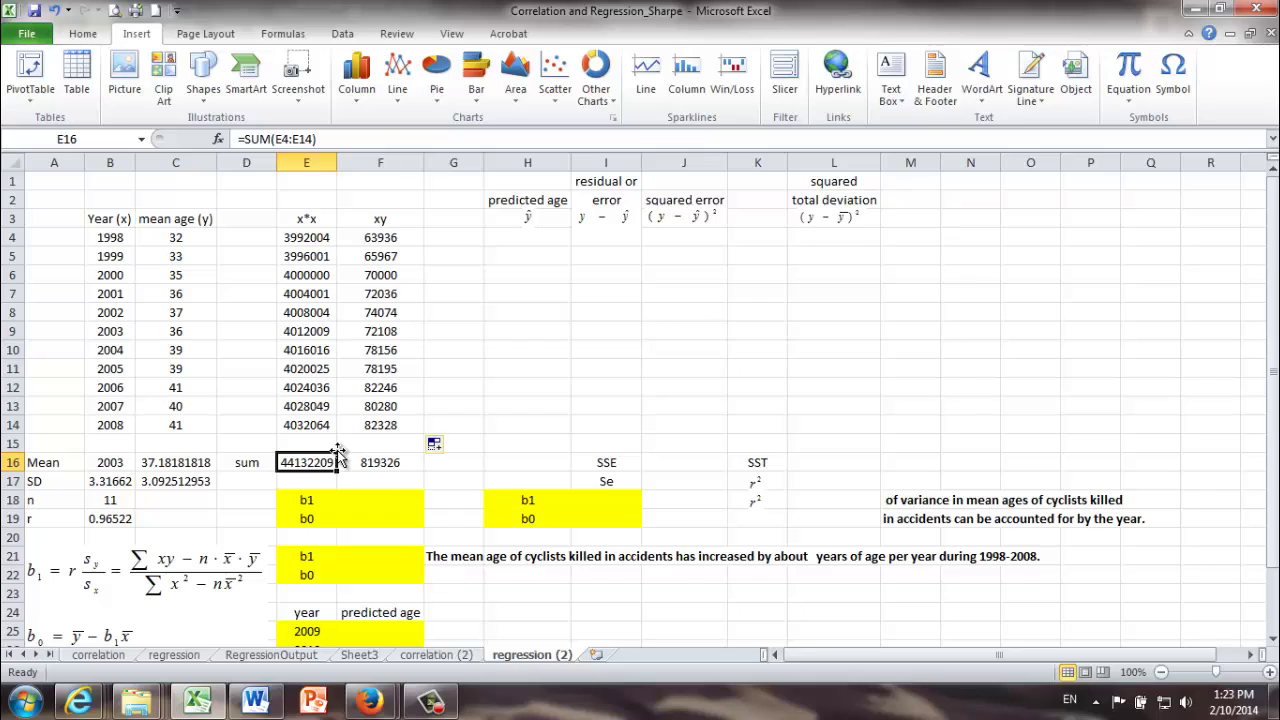
# Clear E16 and F16, then enter =SUM(E4:E14) in E16 for 44132209
pyautogui.press('Delete')
pyautogui.click(341, 457)
pyautogui.press('Delete')
pyautogui.press('Return')
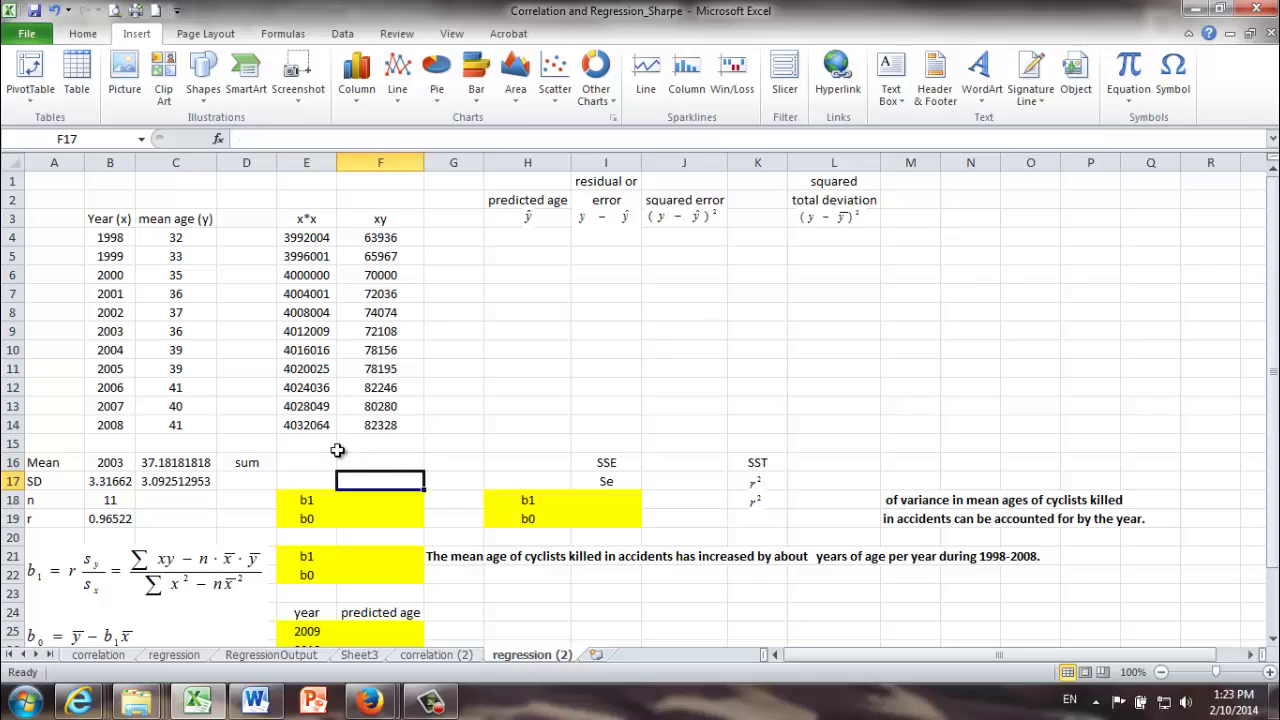
pyautogui.click(306, 465)
pyautogui.write('=')
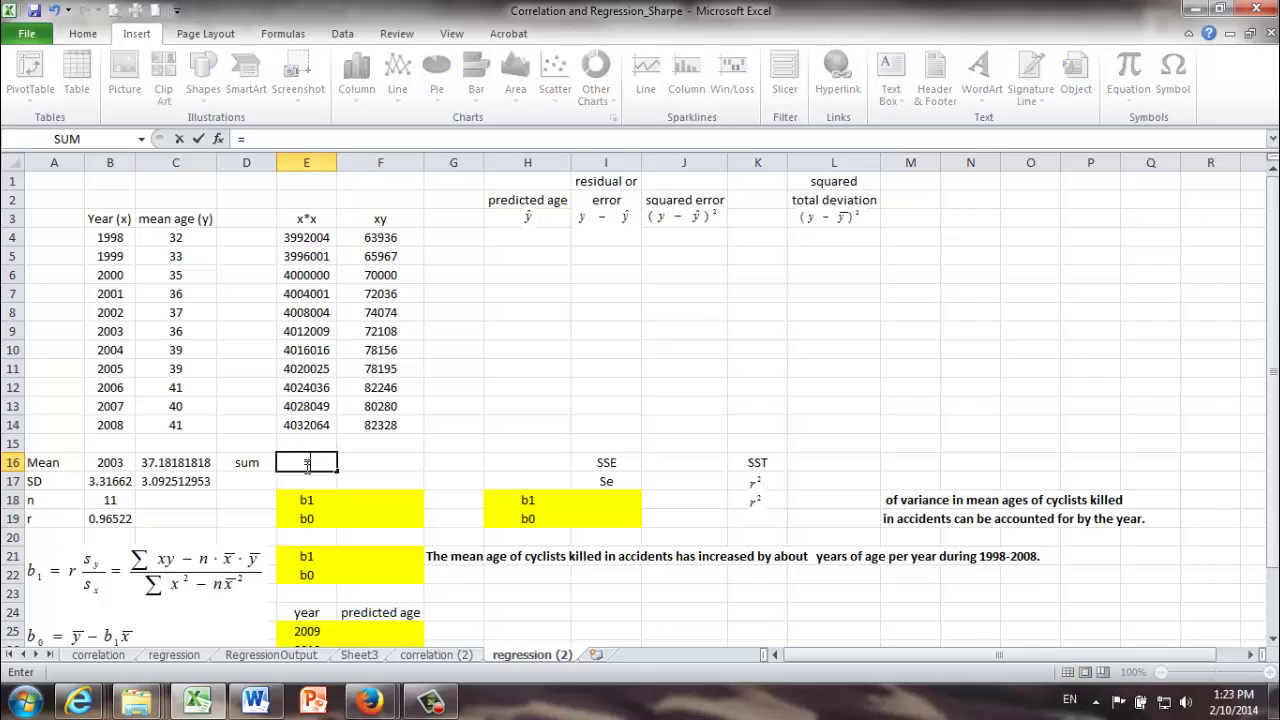
pyautogui.write('sum(')
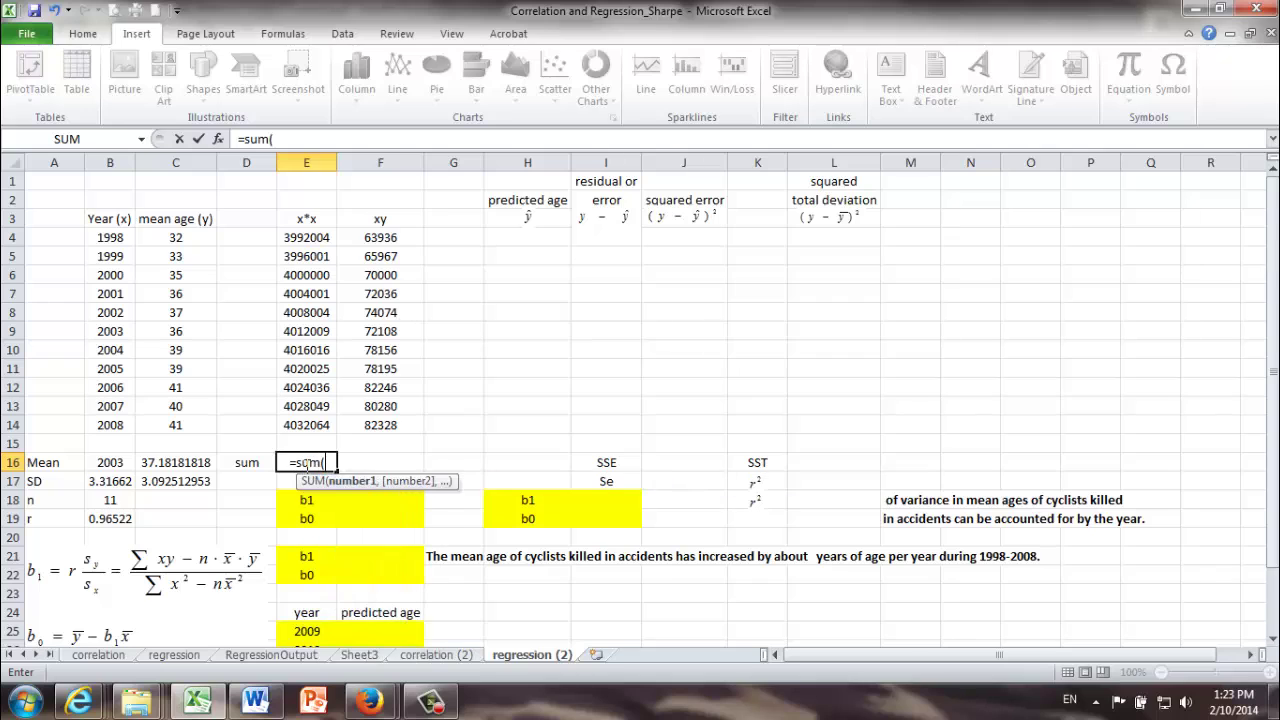
pyautogui.moveTo(300, 240); pyautogui.dragTo(310, 423)
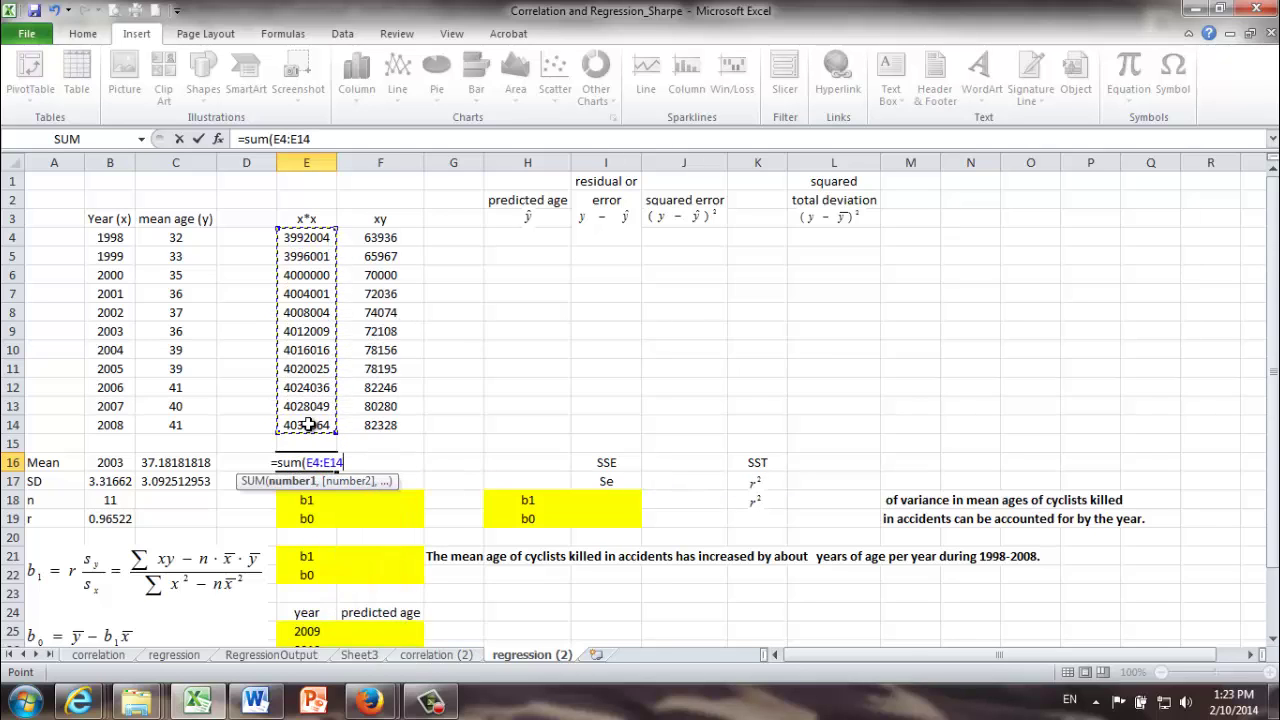
pyautogui.write(')')
pyautogui.press('Return')
# Enter =SUM(F4:F14) in F16, giving the xy total 819326
pyautogui.press('Up')
pyautogui.press('Right')
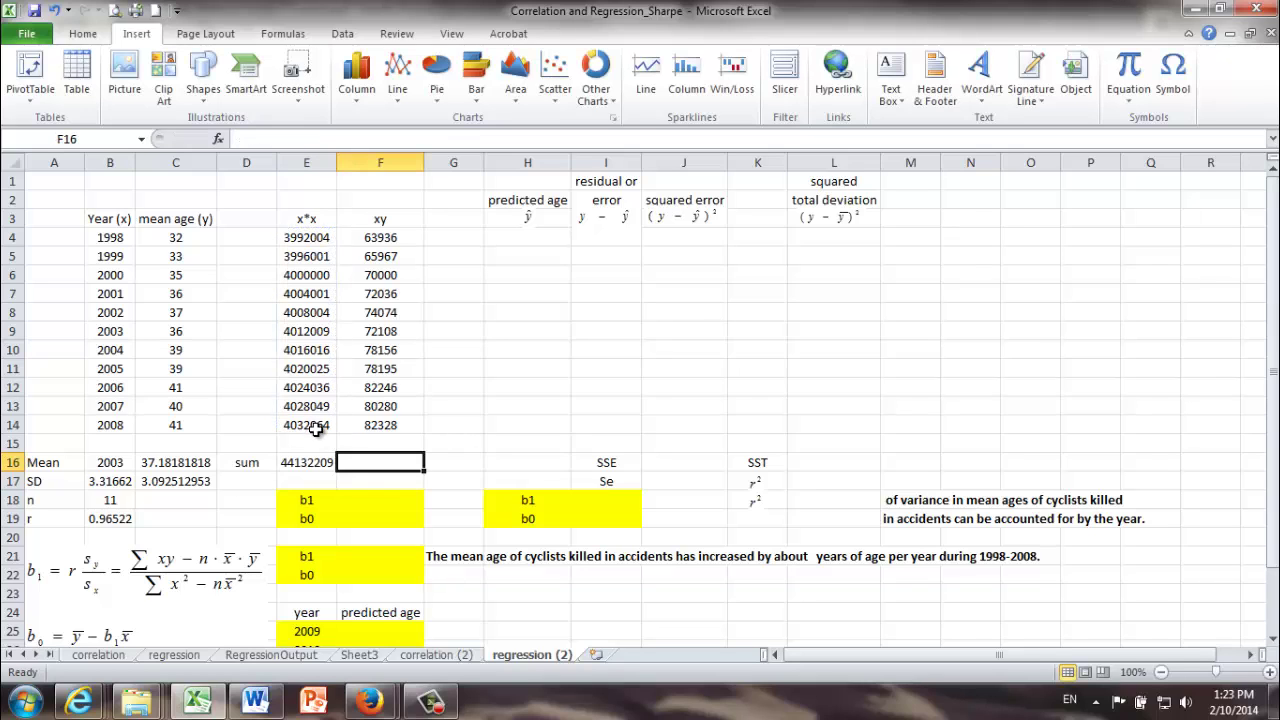
pyautogui.write('=sum(')
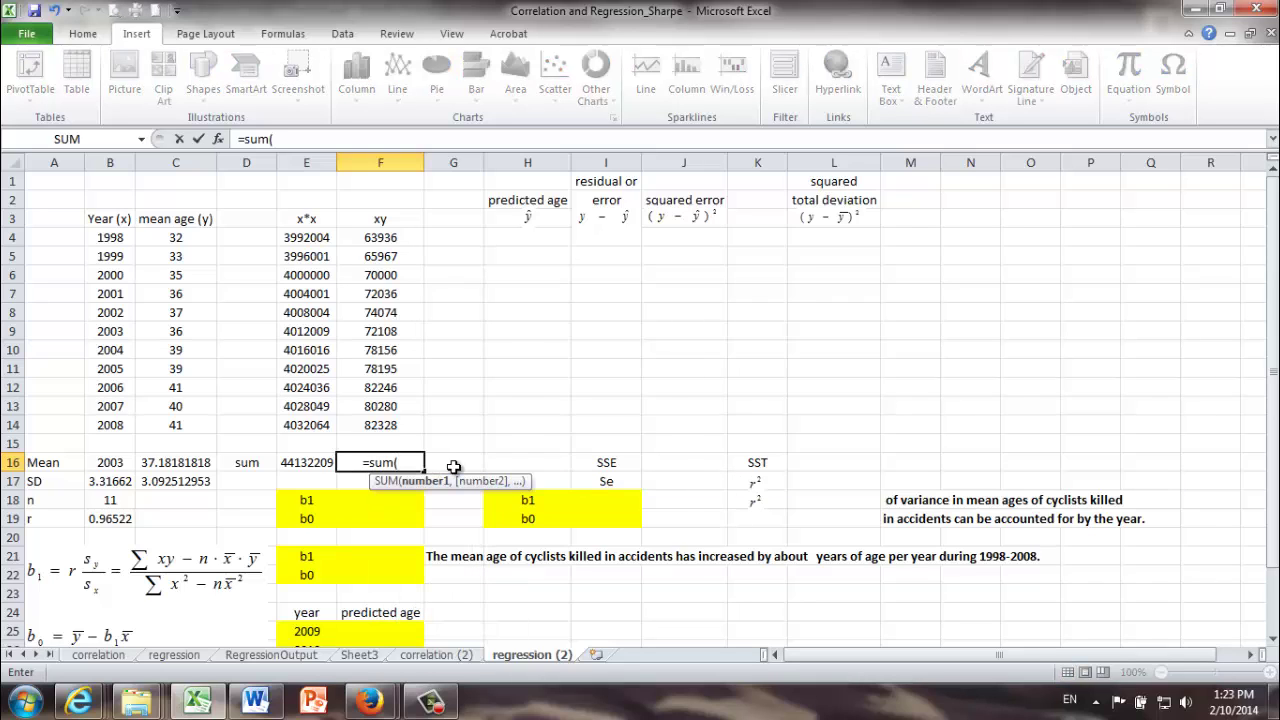
pyautogui.moveTo(375, 240); pyautogui.dragTo(388, 419)
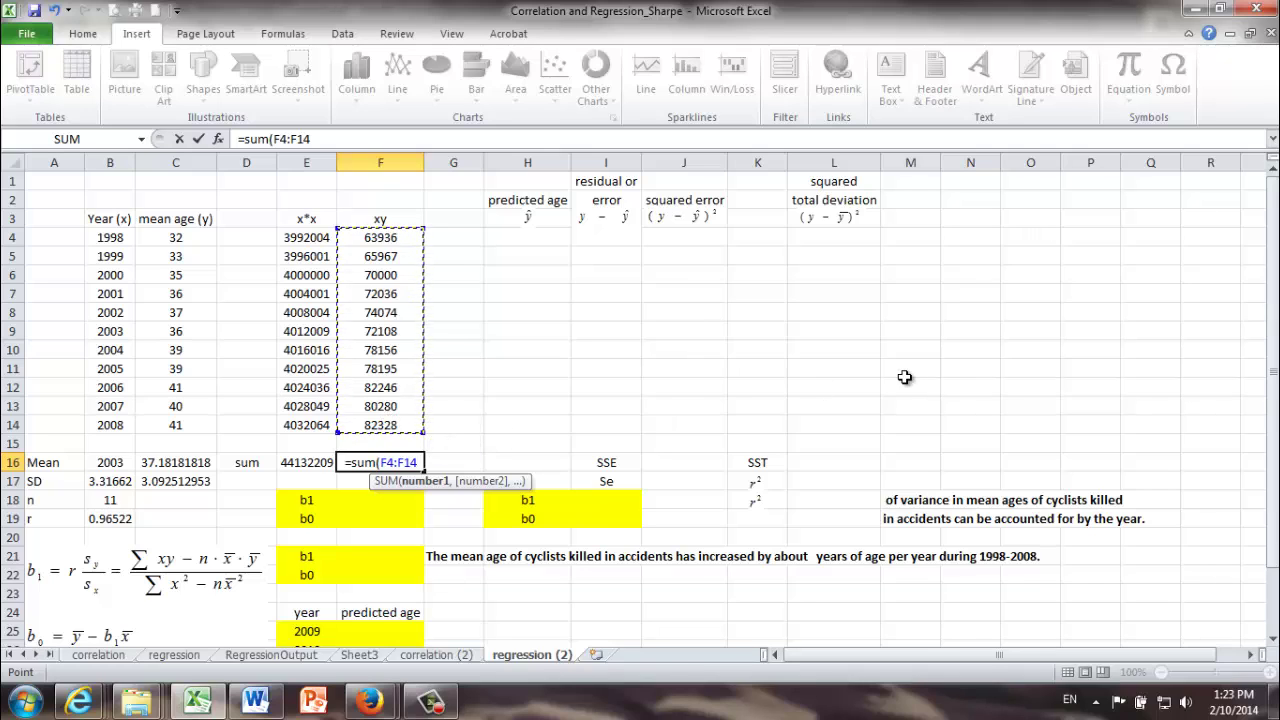
pyautogui.write(')')
pyautogui.press('Return')
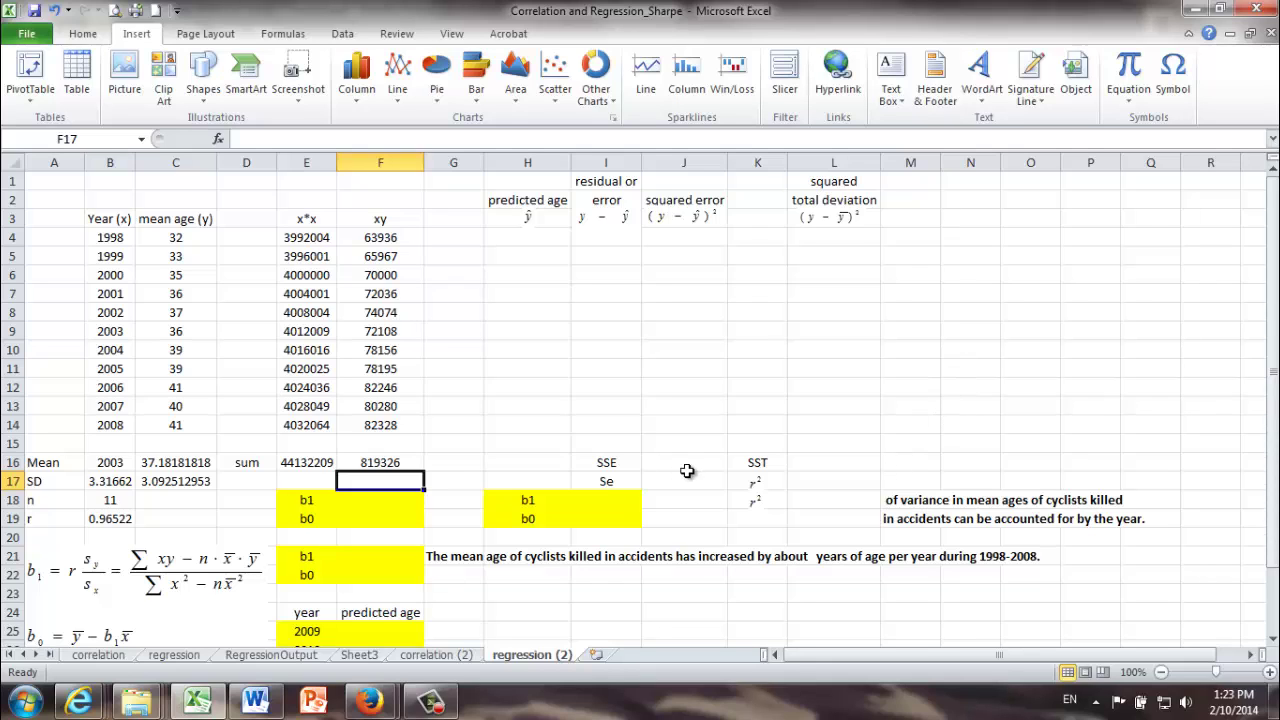
# Start the b1 formula in F18 with the numerator (F16-B18*B16*C16)
pyautogui.click(190, 578)
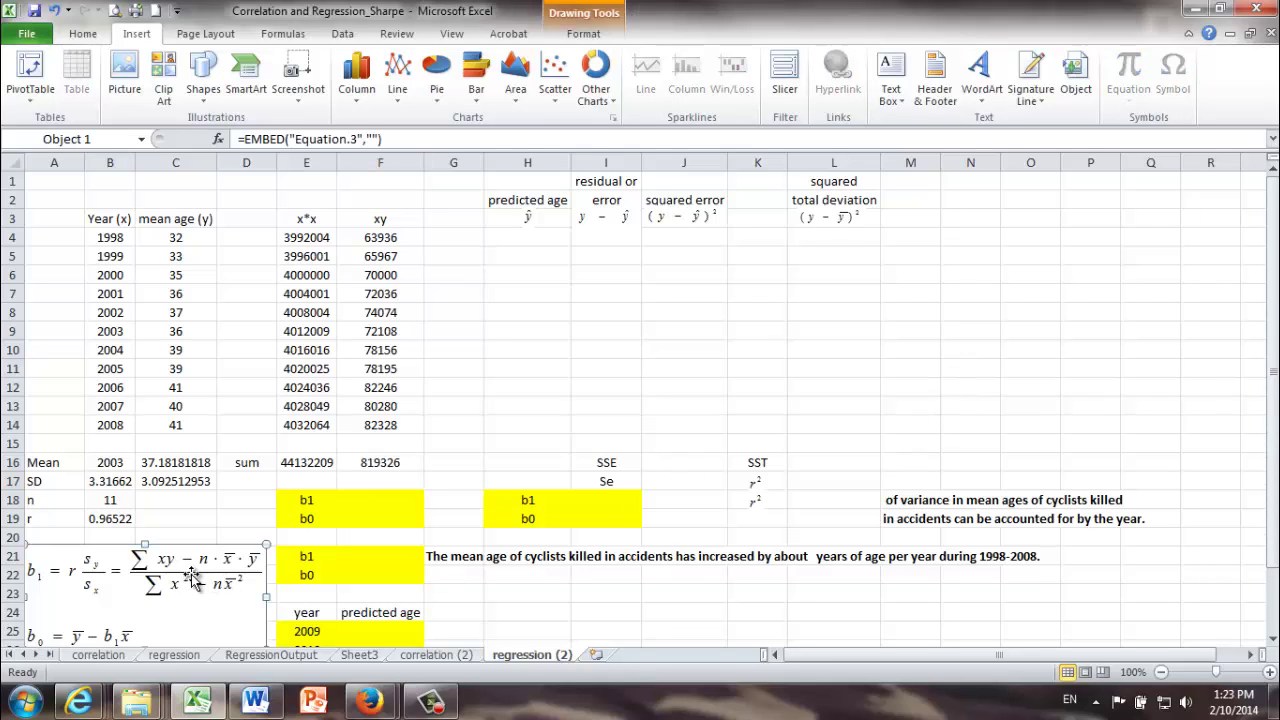
pyautogui.click(356, 500)
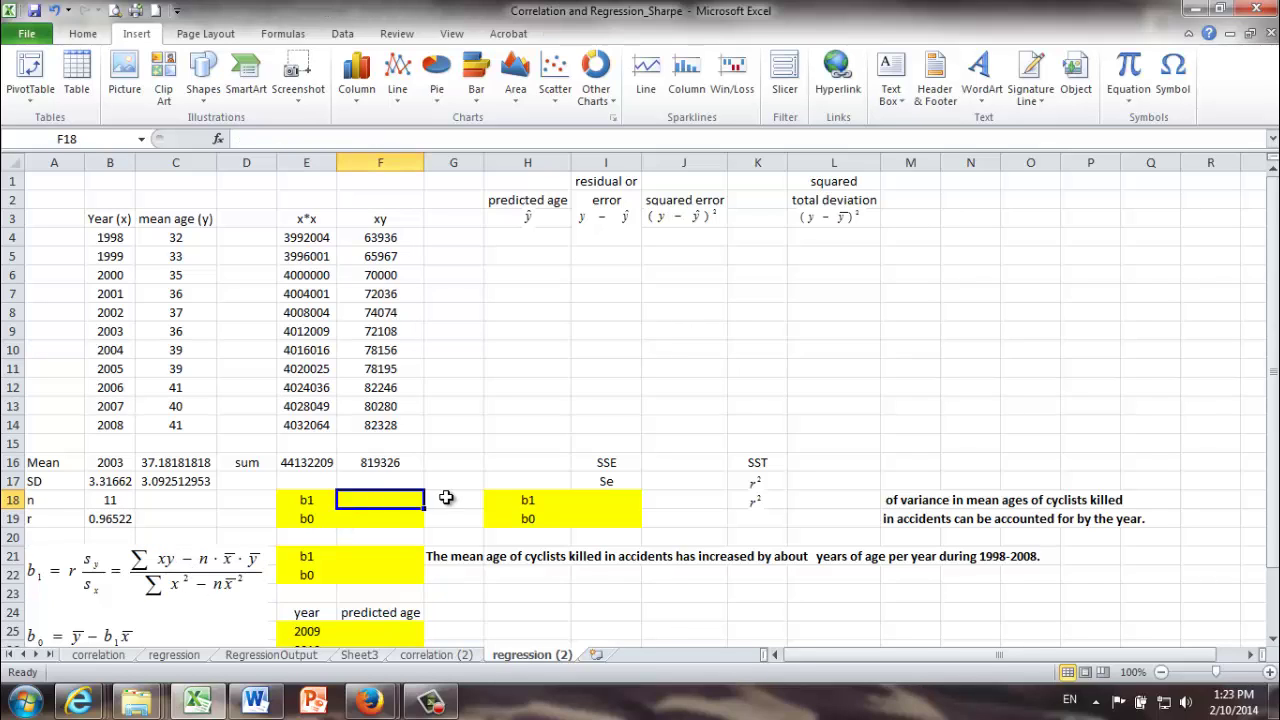
pyautogui.write('=')
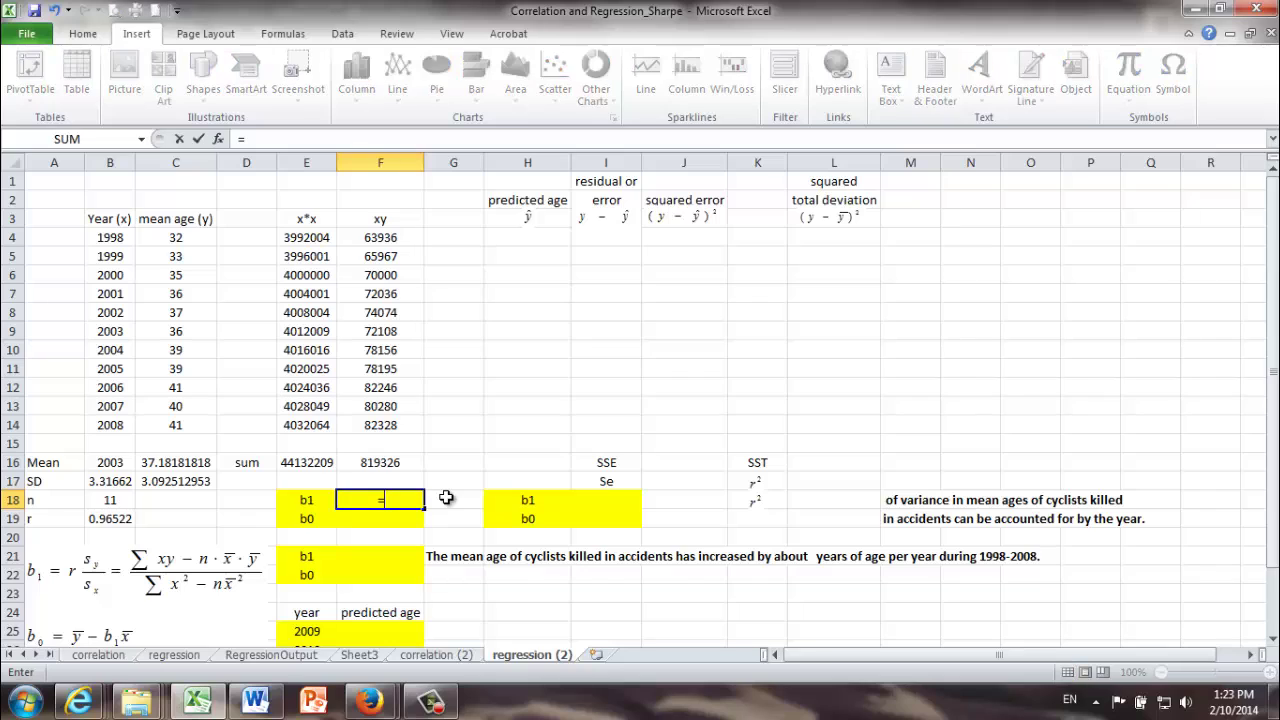
pyautogui.write('(')
pyautogui.click(383, 465)
pyautogui.write('-')
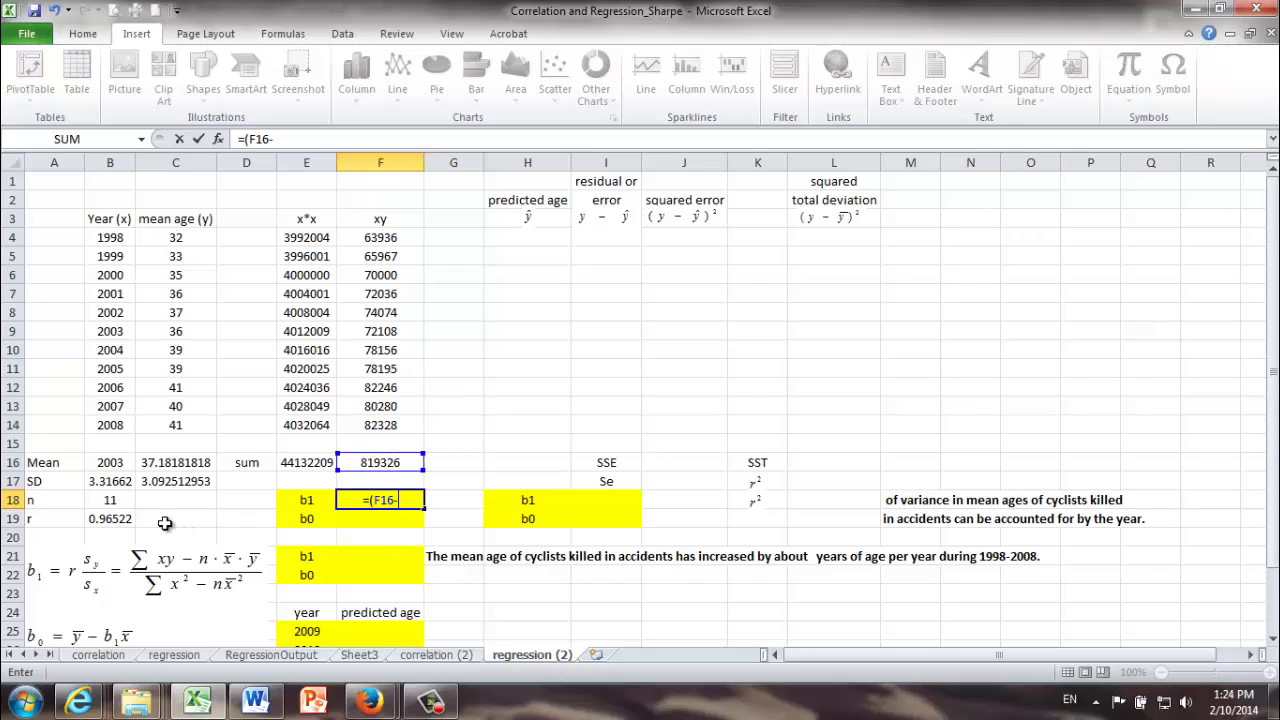
pyautogui.click(111, 503)
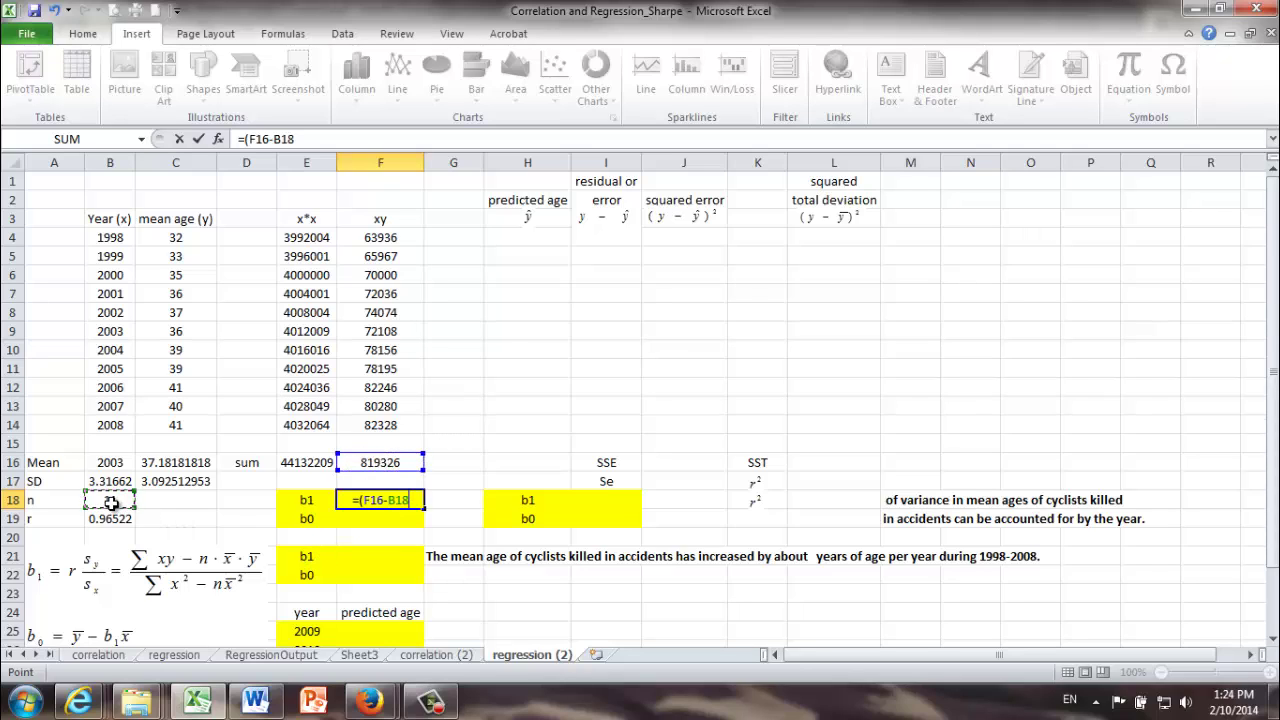
pyautogui.write('*')
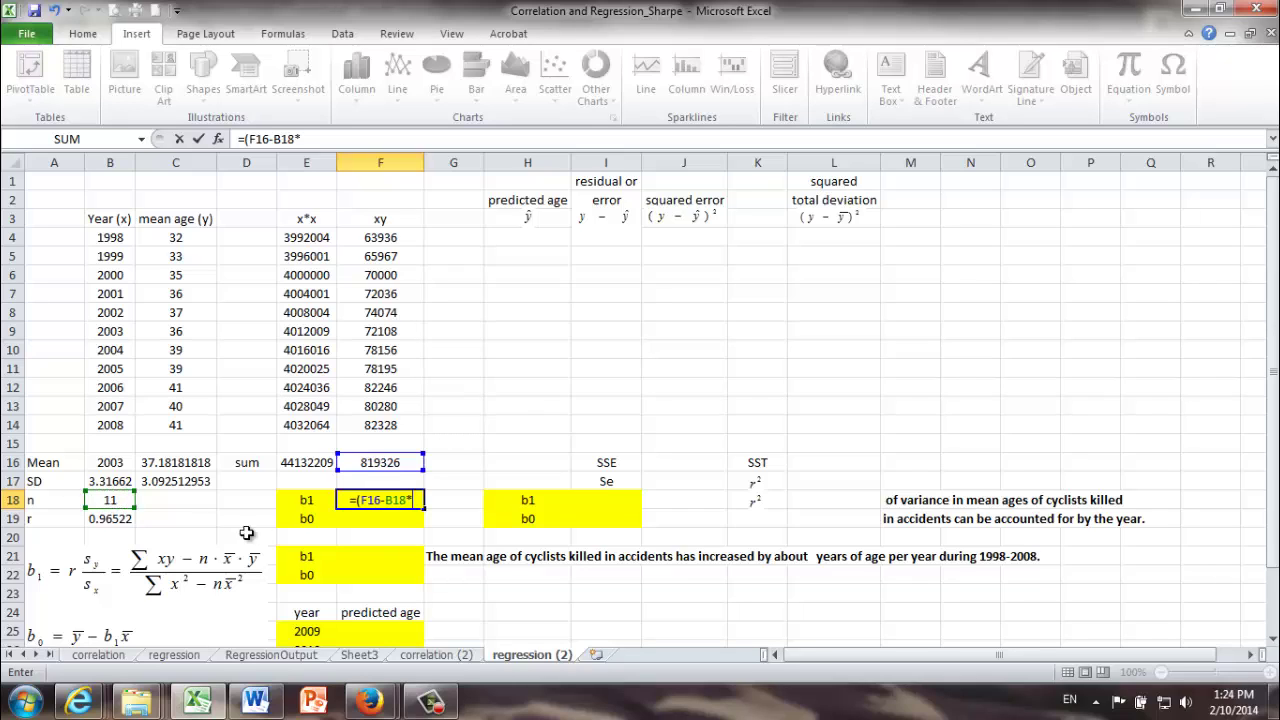
pyautogui.click(105, 464)
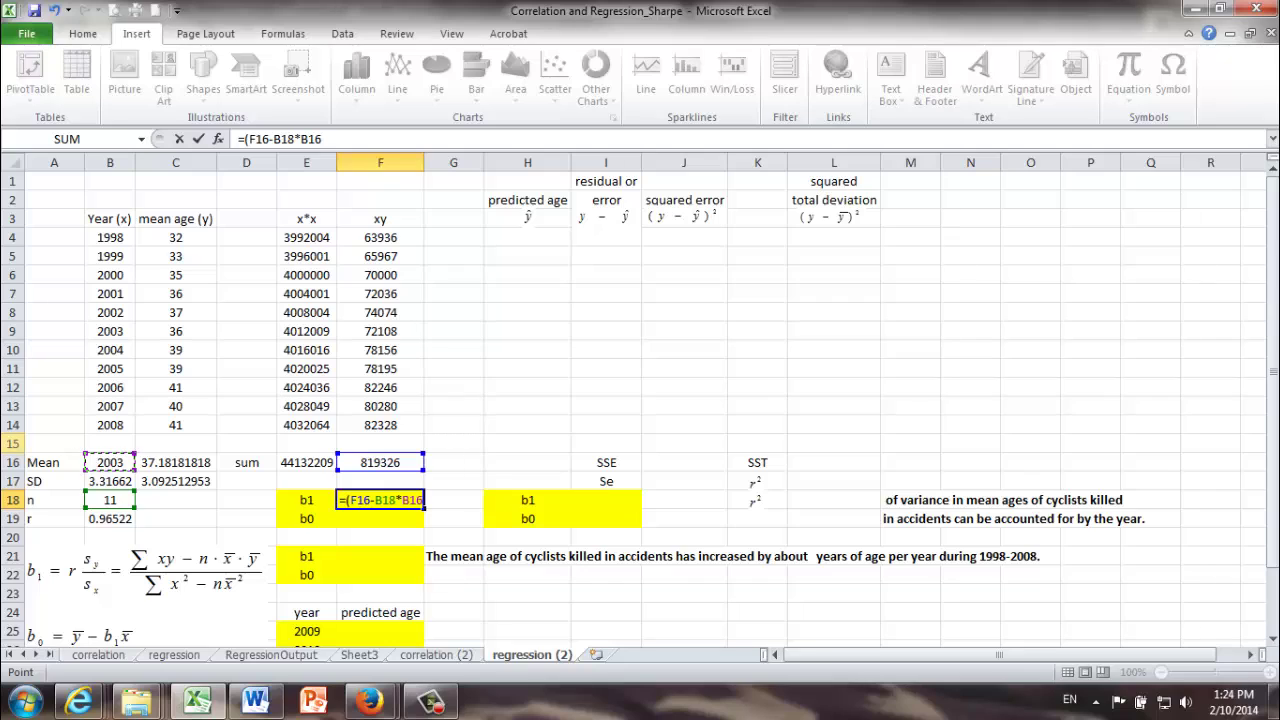
pyautogui.write('*')
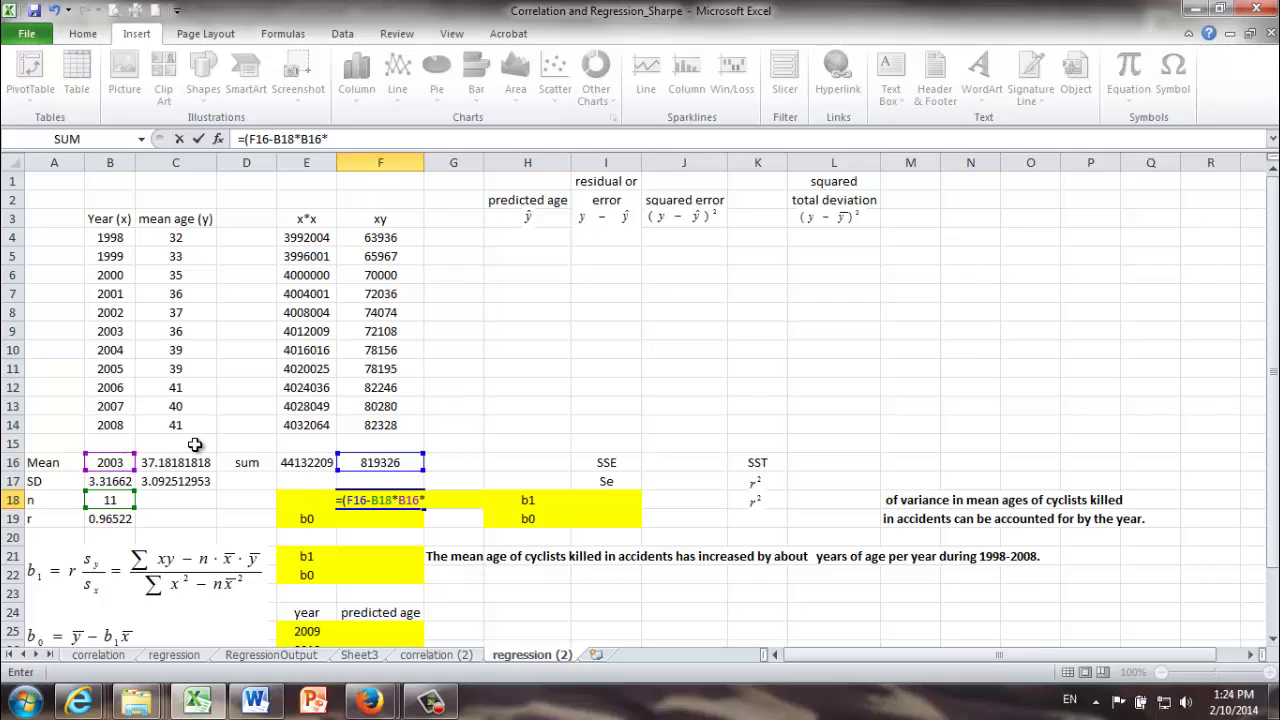
pyautogui.click(178, 465)
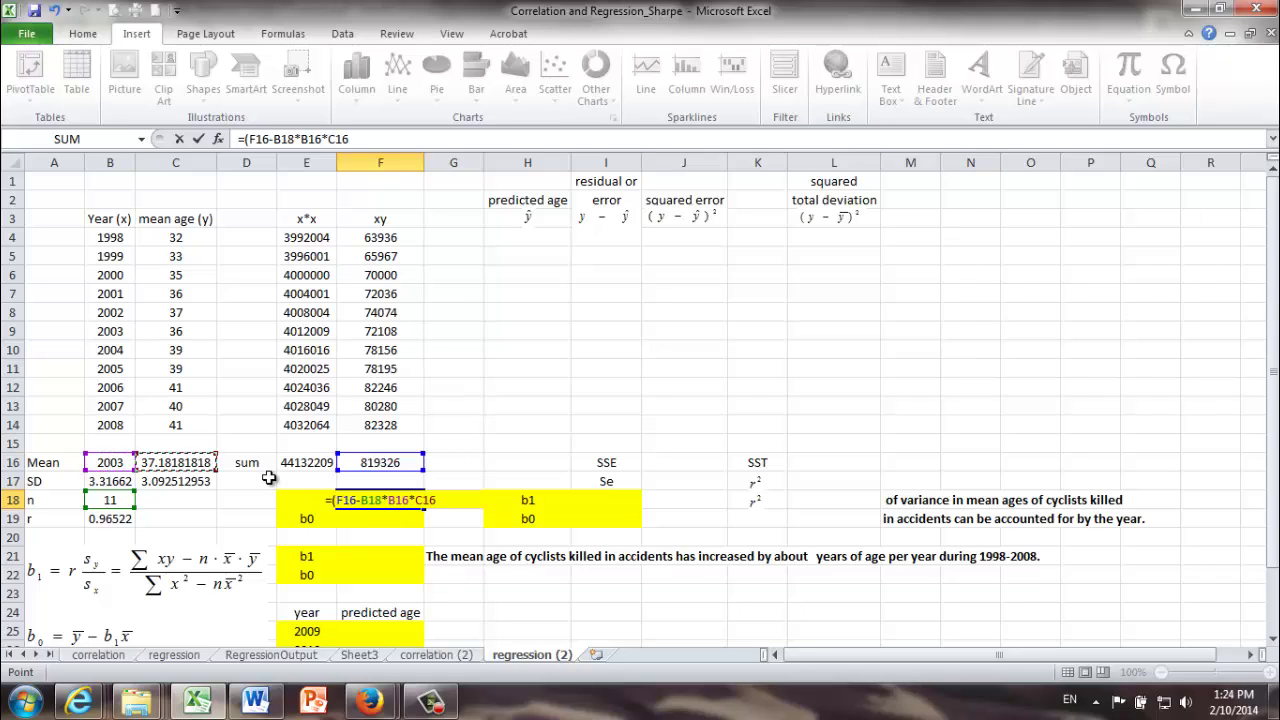
pyautogui.write(')')
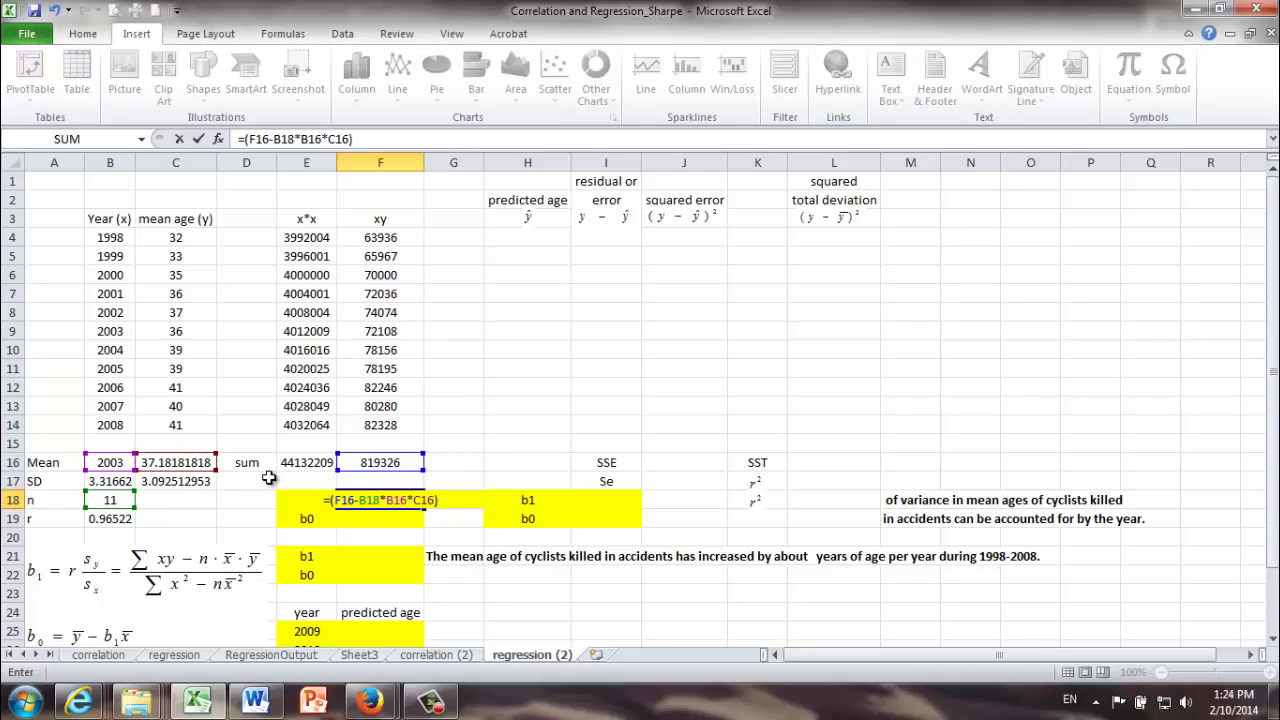
pyautogui.write('/(')
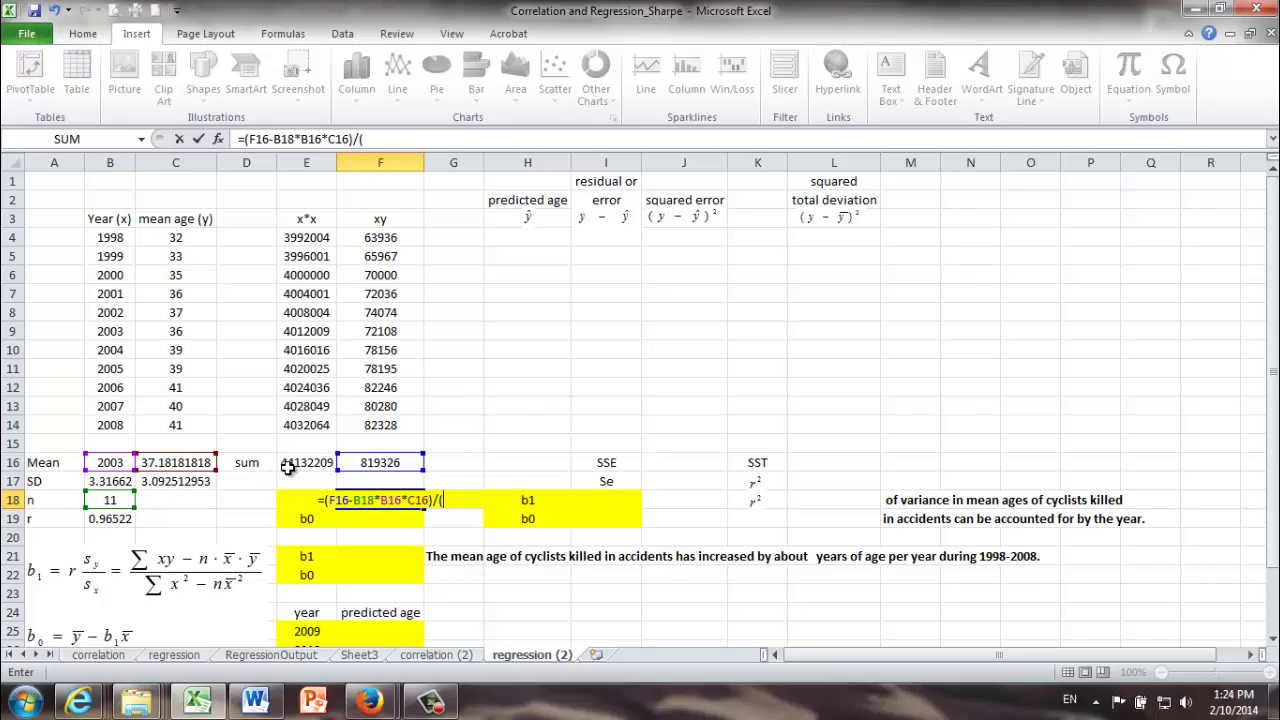
# Finish b1 with the denominator (E16-B18*B16^2), giving a slope of 0.9
pyautogui.click(289, 470)
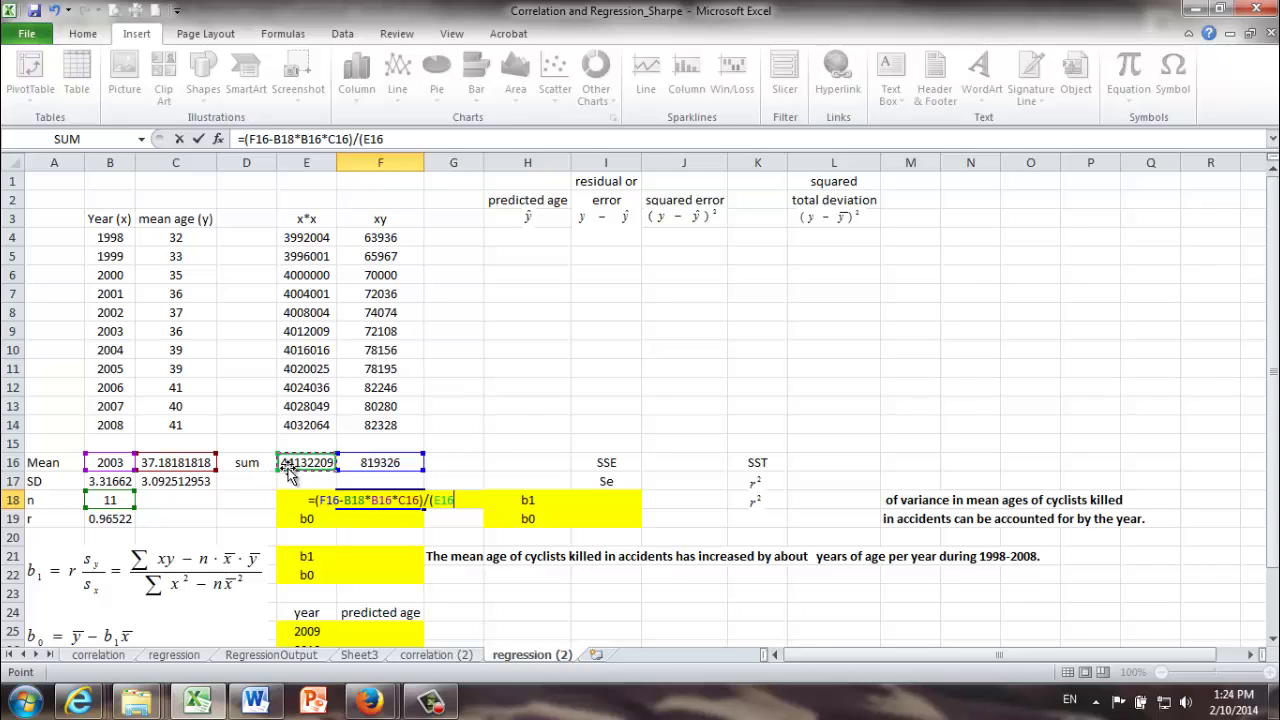
pyautogui.write('-')
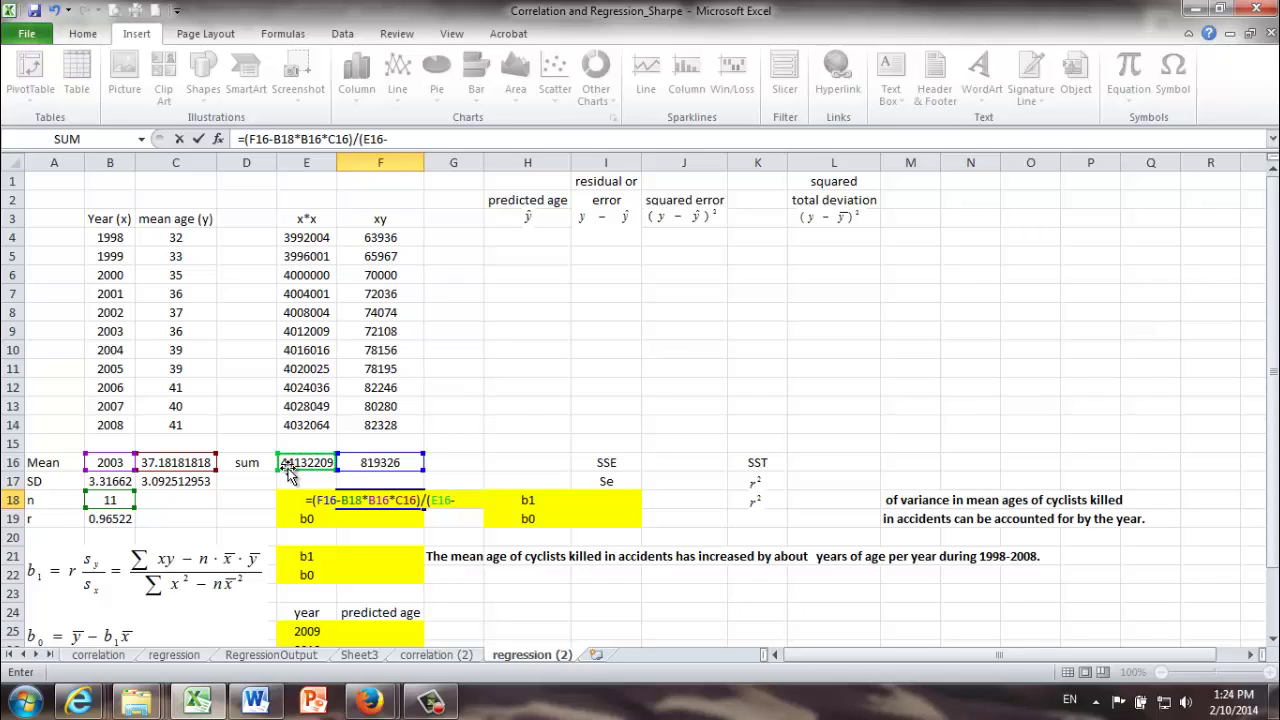
pyautogui.click(107, 501)
pyautogui.write('*')
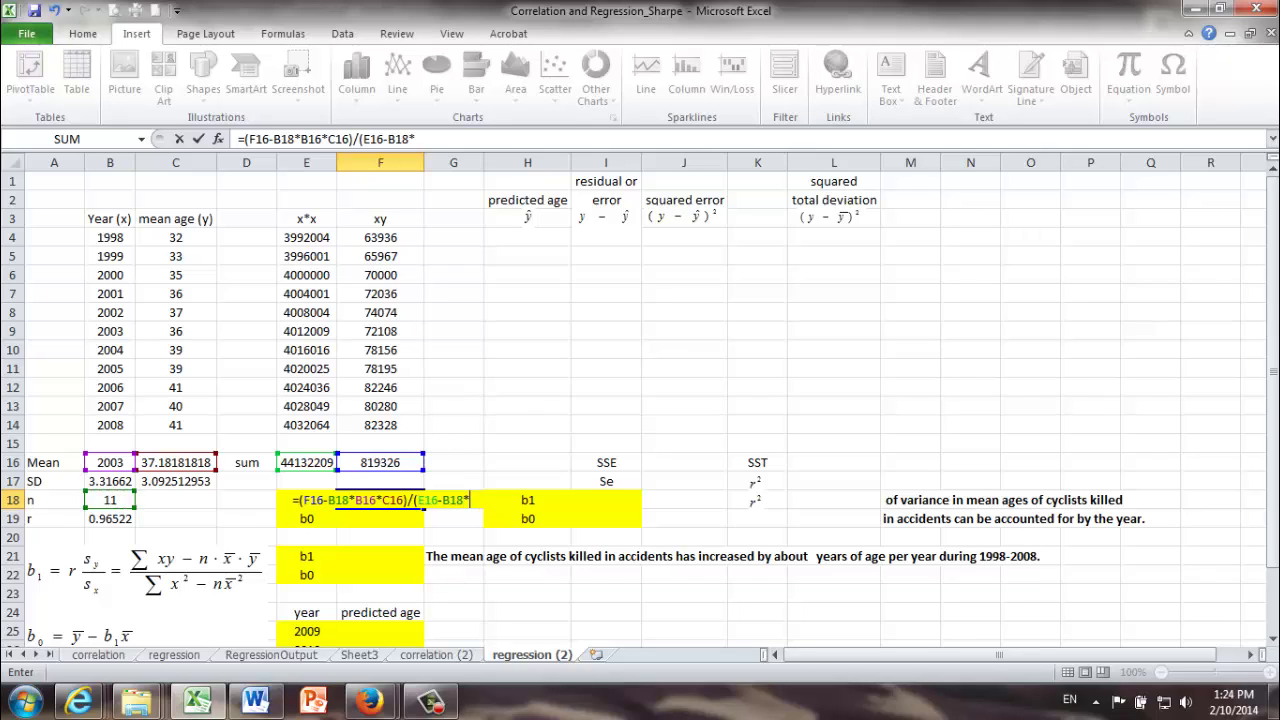
pyautogui.click(114, 462)
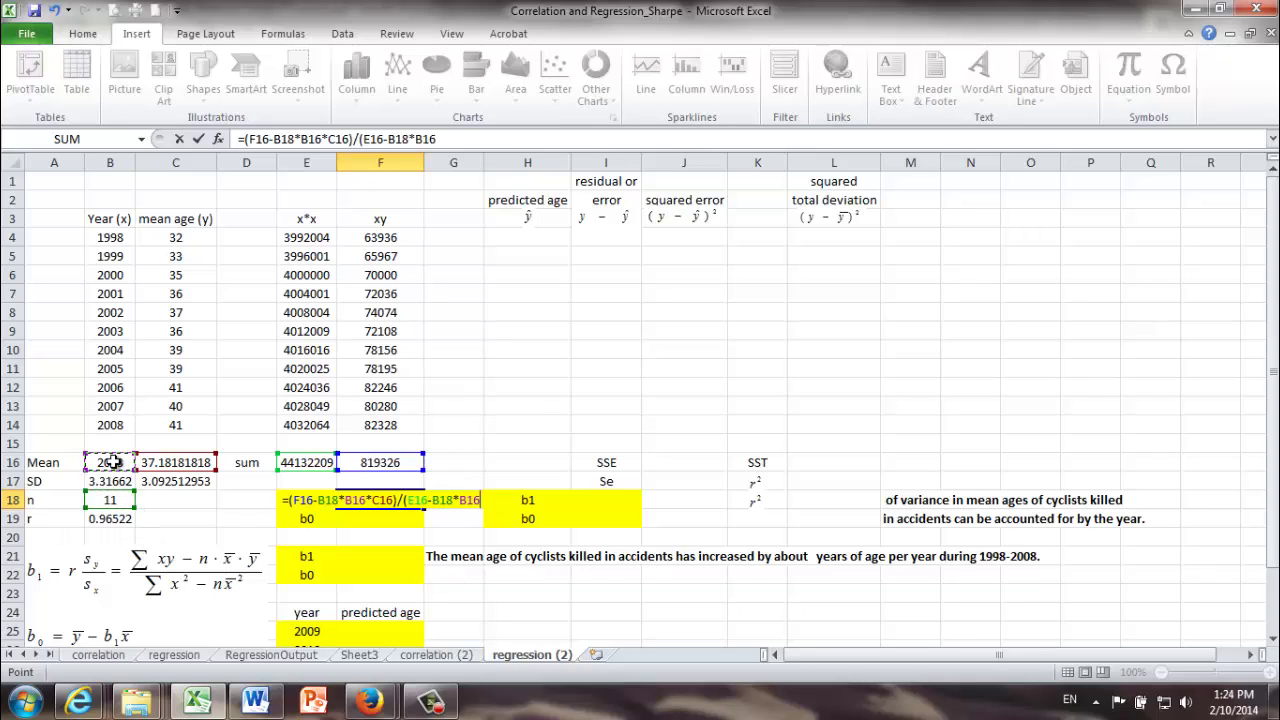
pyautogui.write('^2)')
pyautogui.press('Return')
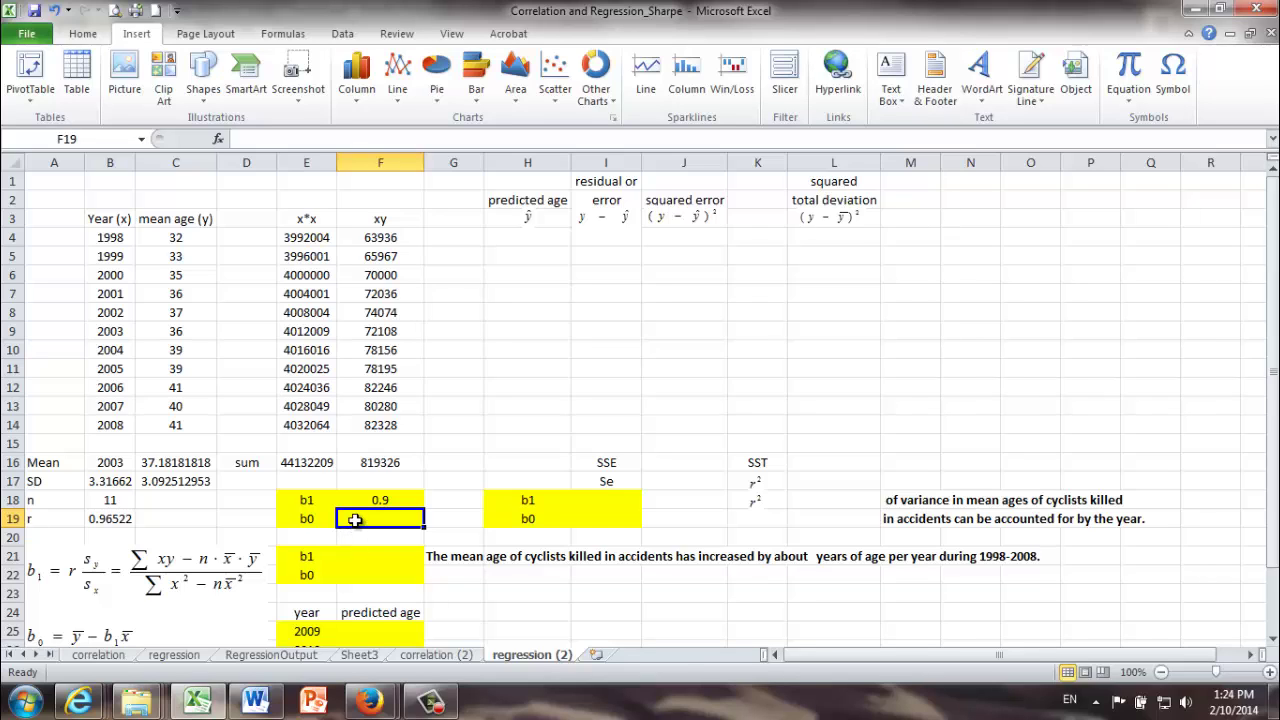
# Enter =C16-F18*B16 in F19 for the intercept -1765.518182
pyautogui.write('=')
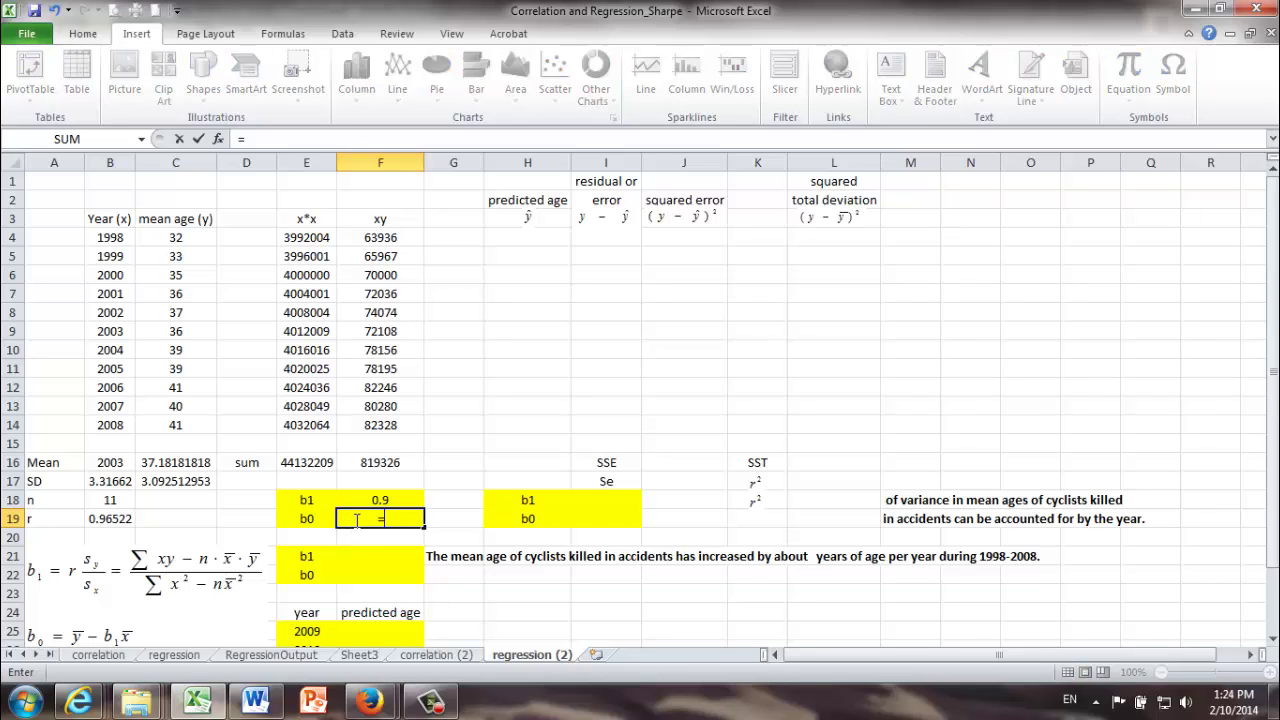
pyautogui.click(174, 466)
pyautogui.write('-')
pyautogui.click(386, 503)
pyautogui.write('*')
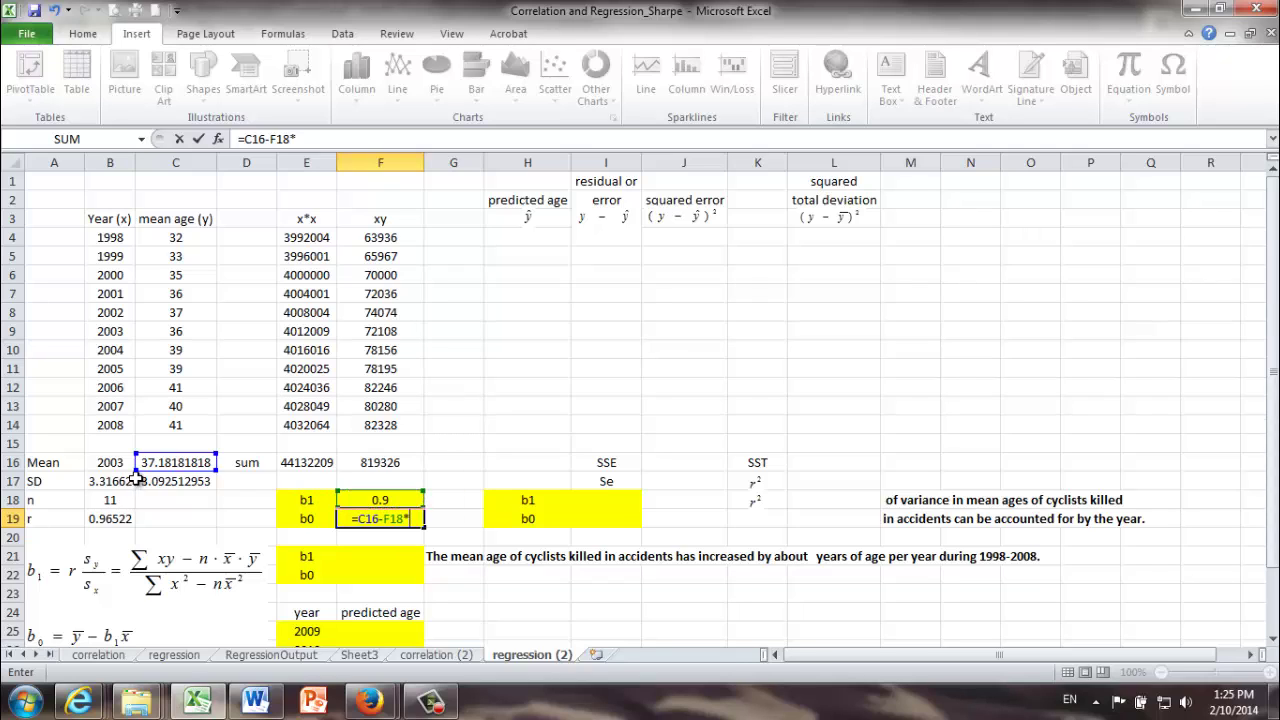
pyautogui.click(110, 463)
pyautogui.press('Return')
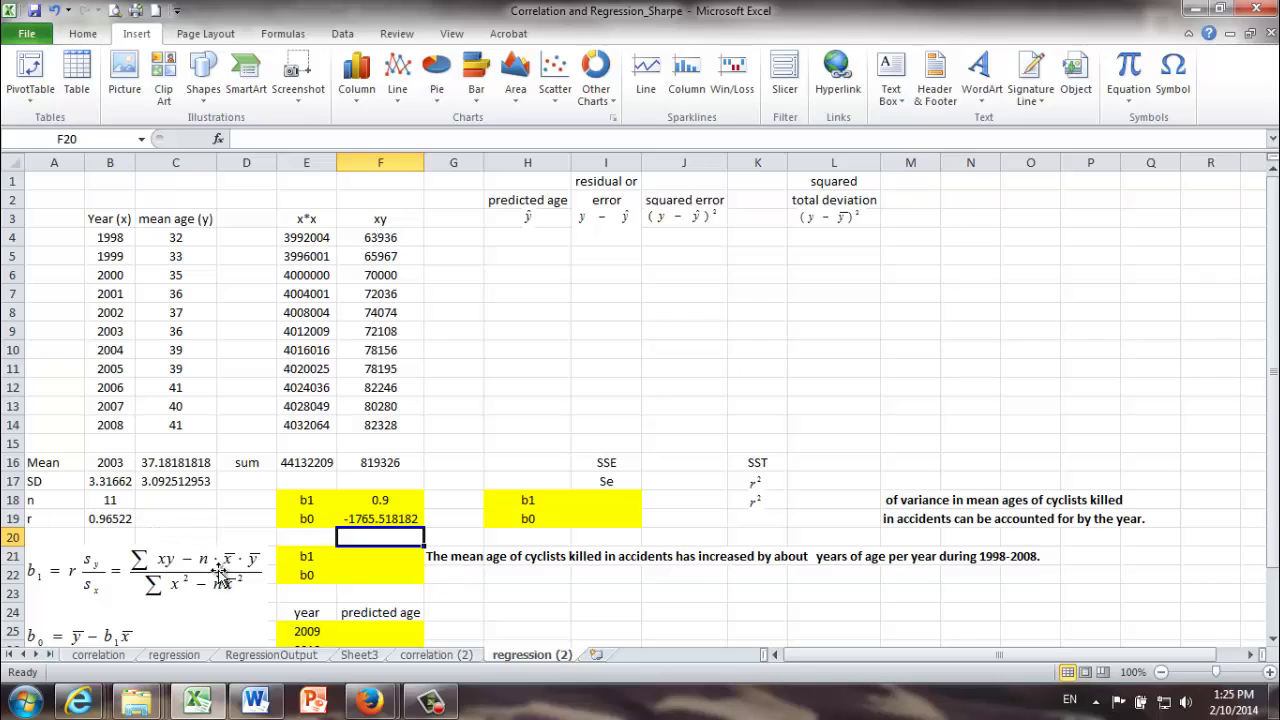
# Enter =B19*C17/B17 in F21, computing b1 as 0.9 from r and the SDs
pyautogui.click(87, 575)
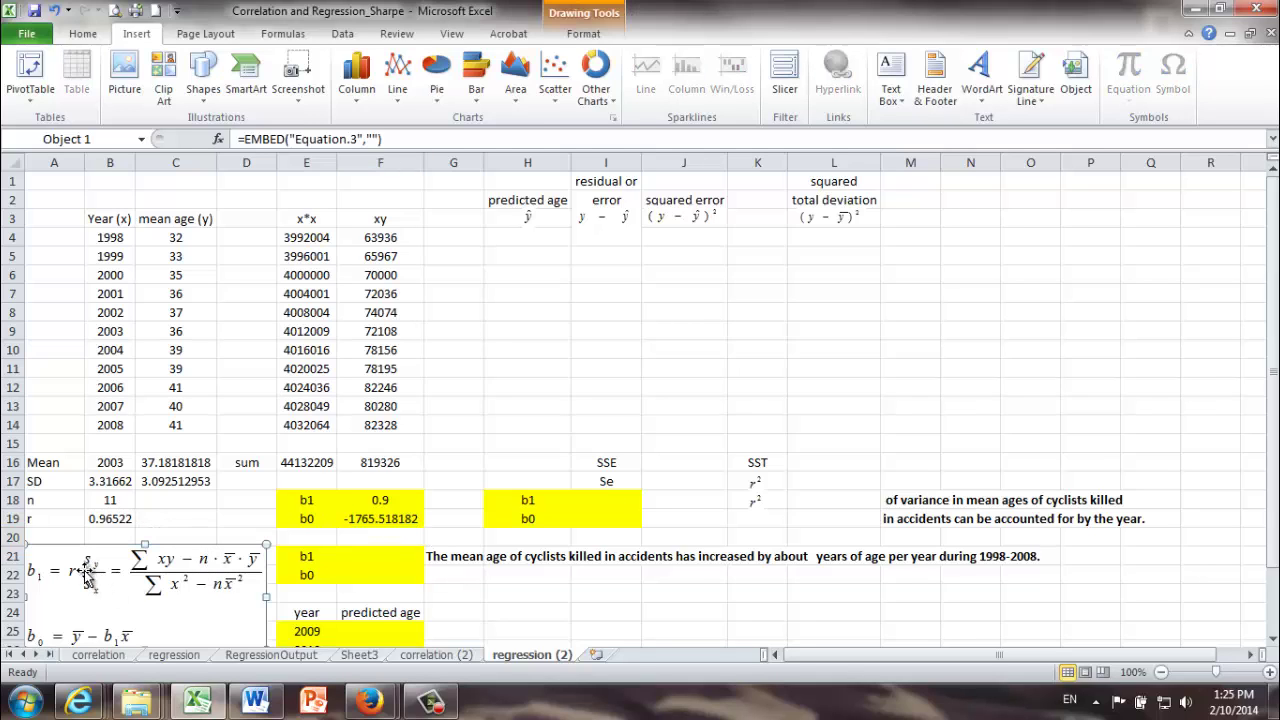
pyautogui.click(373, 557)
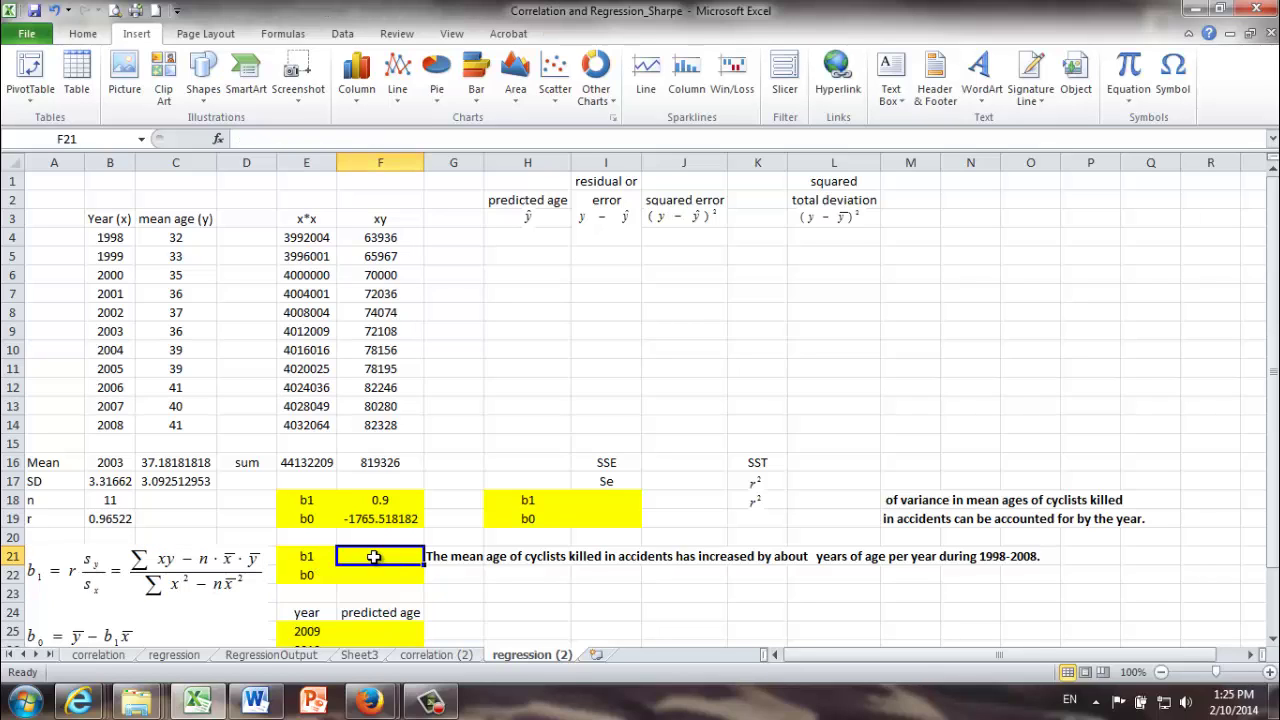
pyautogui.write('=')
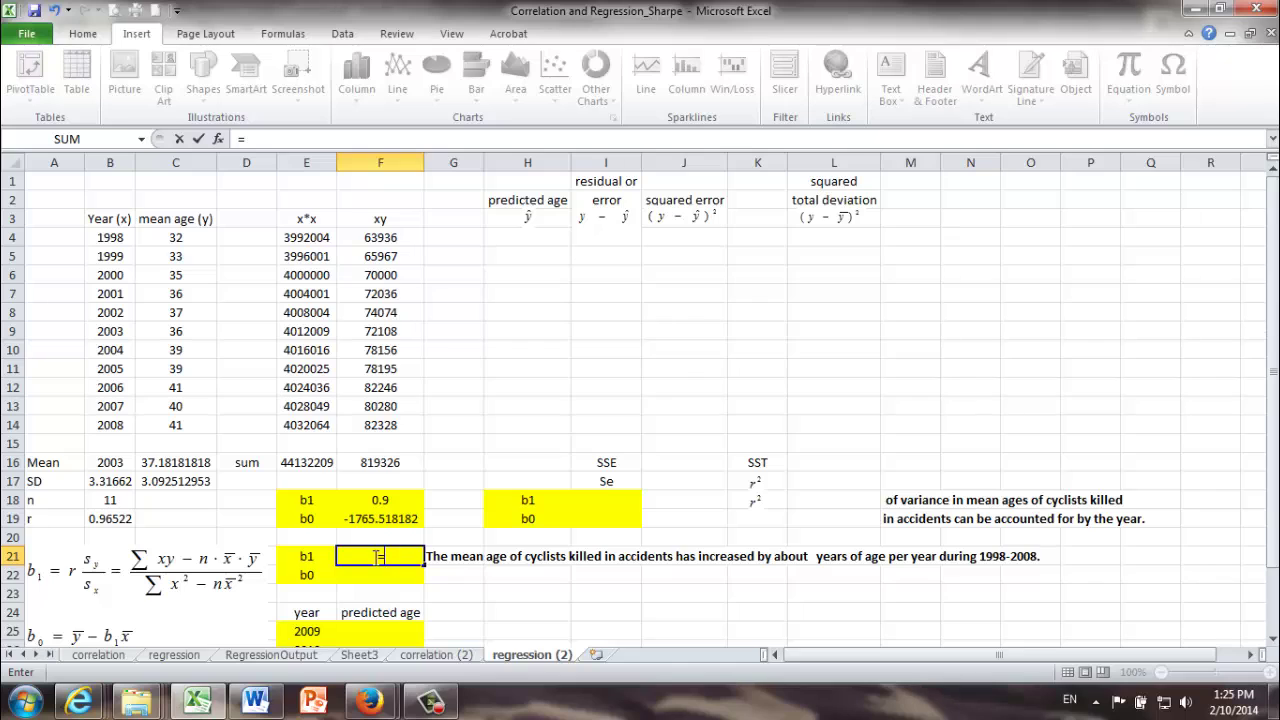
pyautogui.click(126, 516)
pyautogui.write('*')
pyautogui.click(174, 484)
pyautogui.write('/')
pyautogui.click(110, 482)
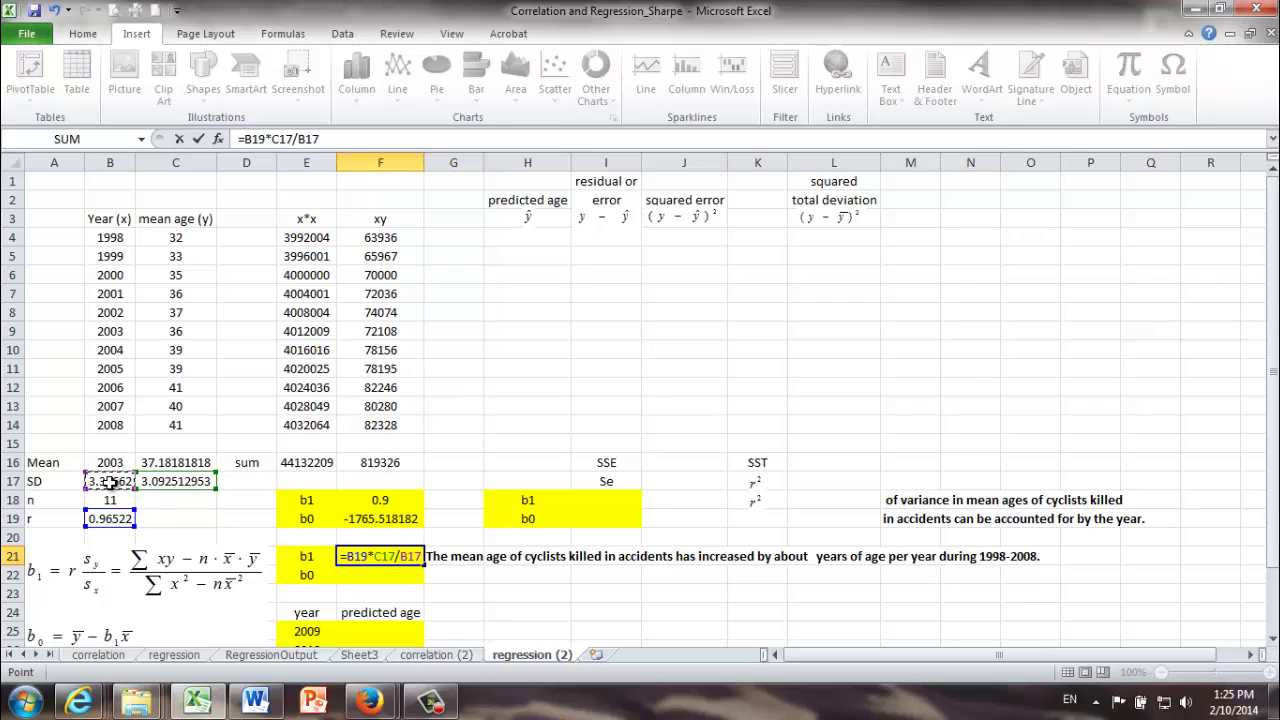
pyautogui.press('Return')
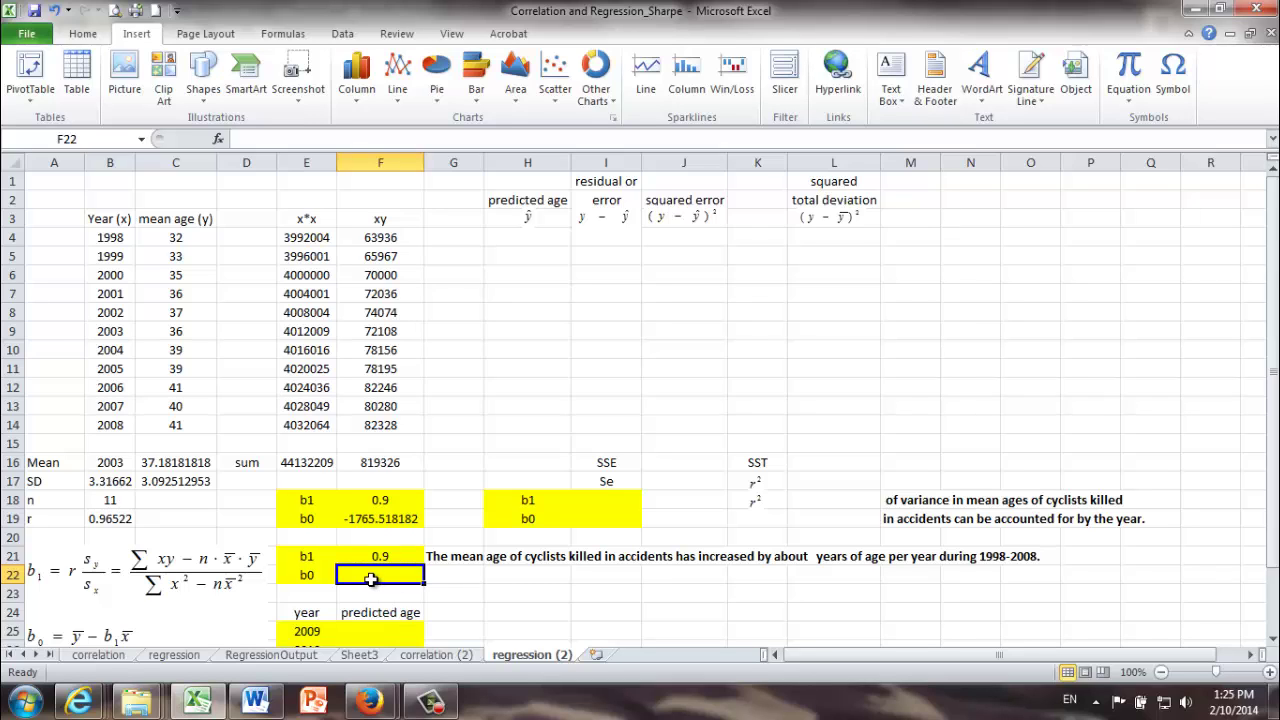
# Enter =C16-F21*B16 in F22 for the intercept -1765.518182
pyautogui.write('=')
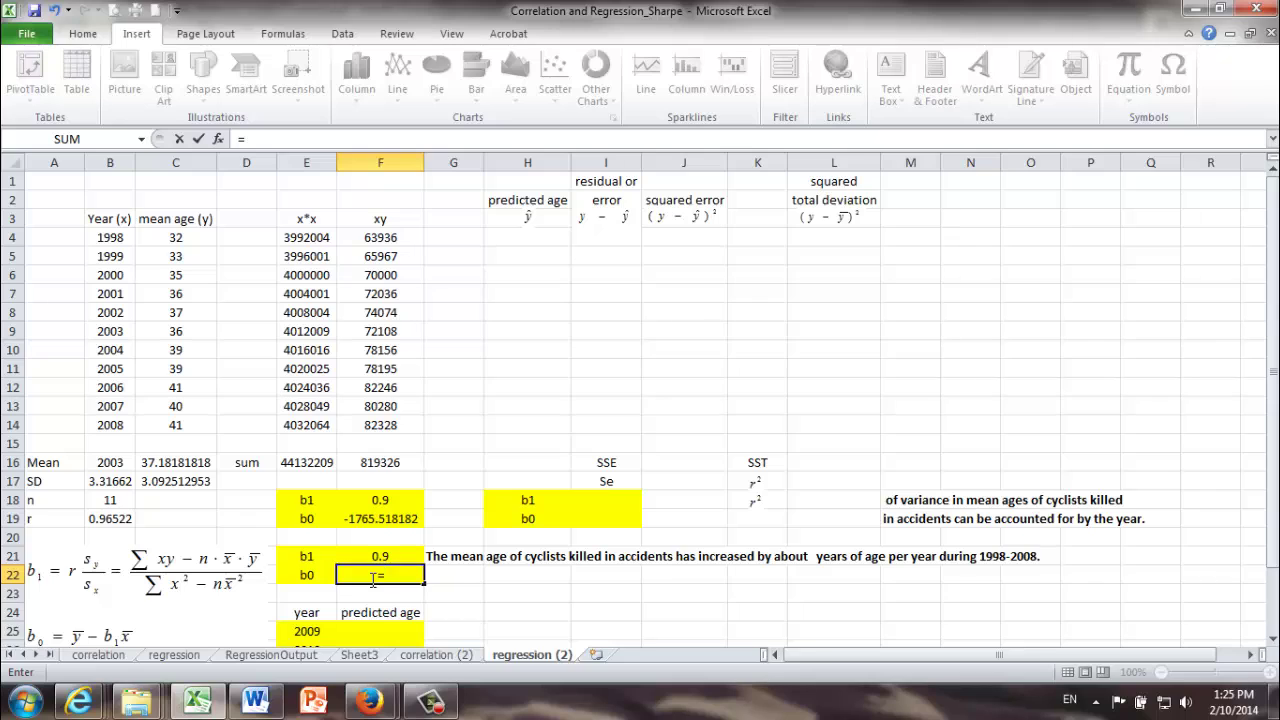
pyautogui.click(181, 466)
pyautogui.write('-')
pyautogui.click(365, 556)
pyautogui.write('*')
pyautogui.click(115, 461)
pyautogui.press('Return')
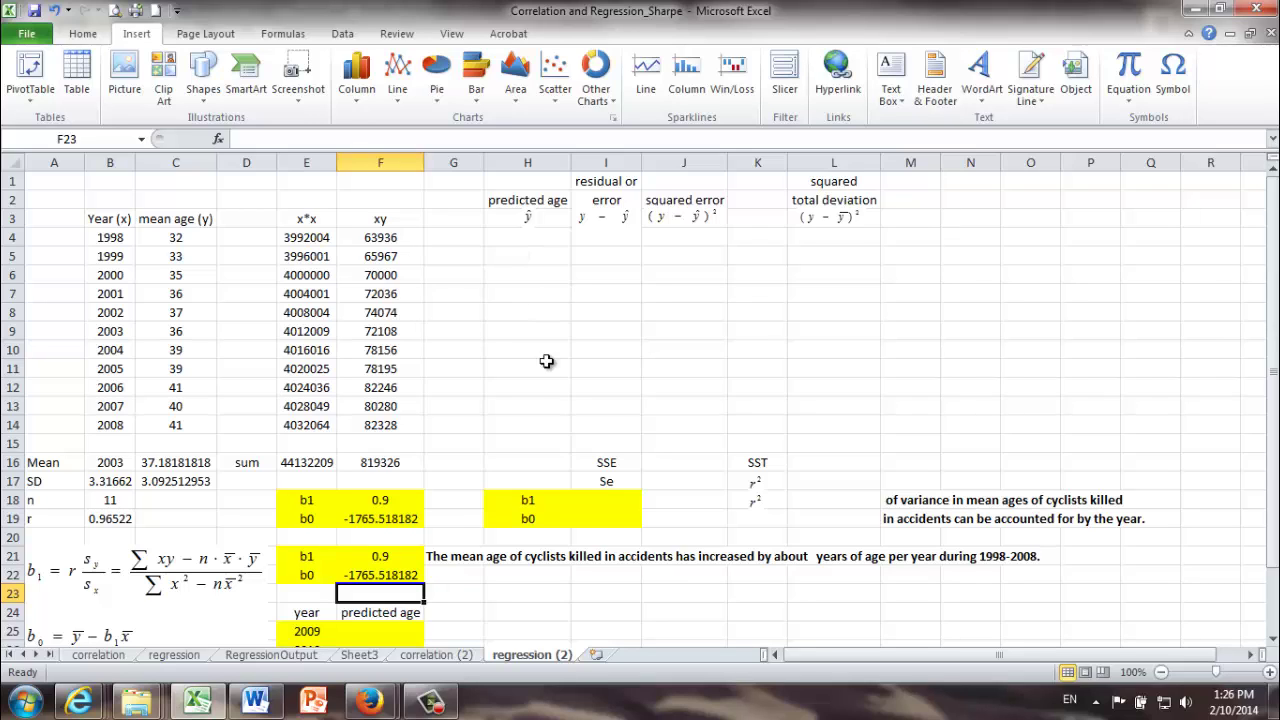
# Type the trial values b1 = 1 in I18 and b0 = -10 in I19
pyautogui.click(521, 518)
pyautogui.click(517, 502)
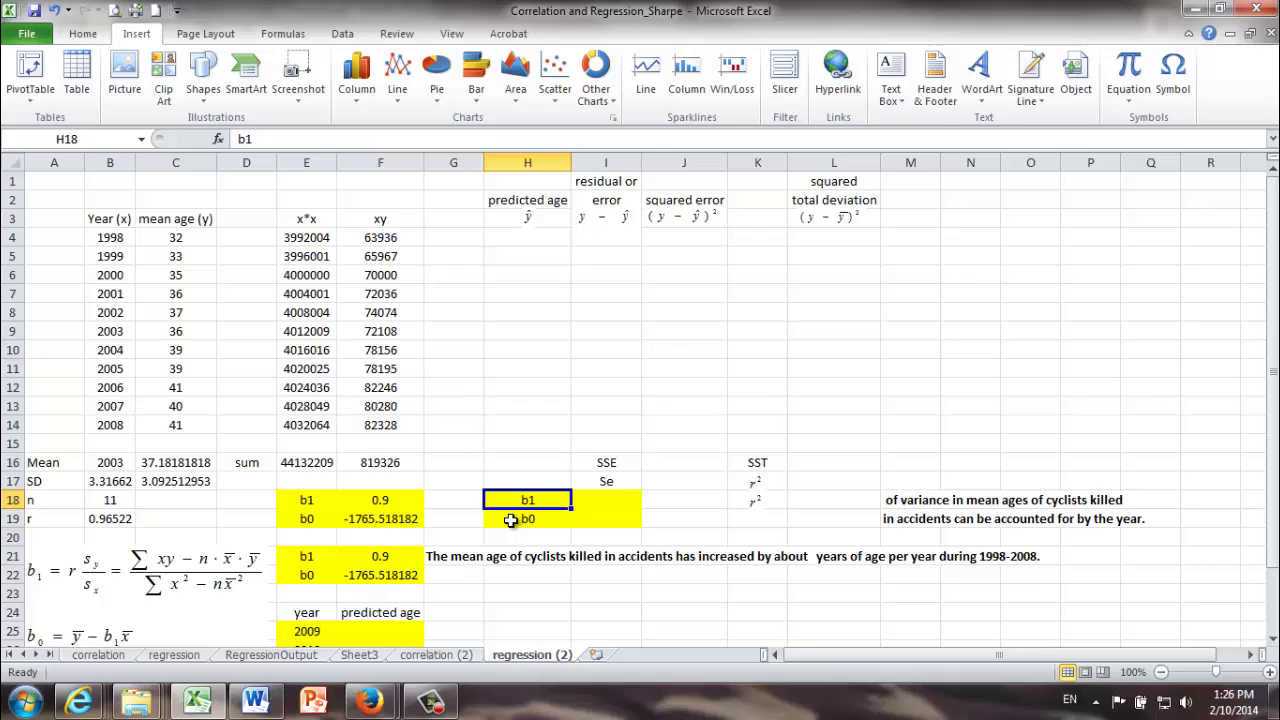
pyautogui.click(607, 505)
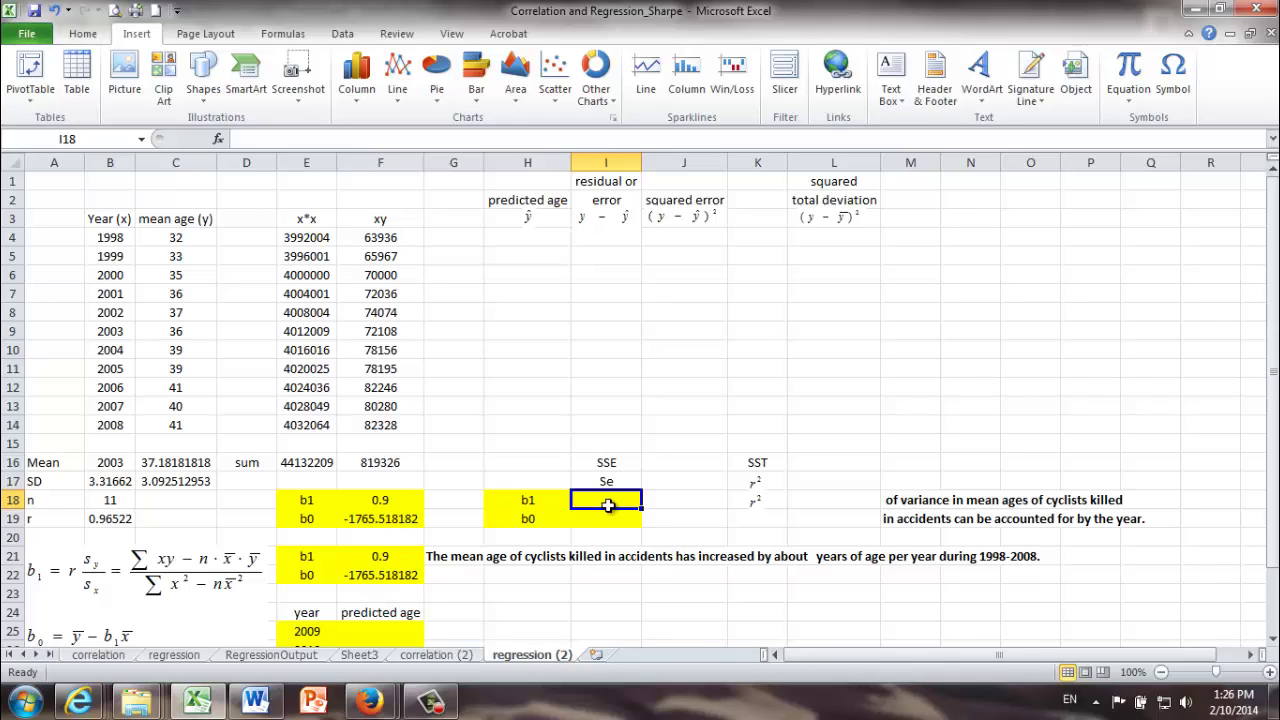
pyautogui.write('1')
pyautogui.press('Return')
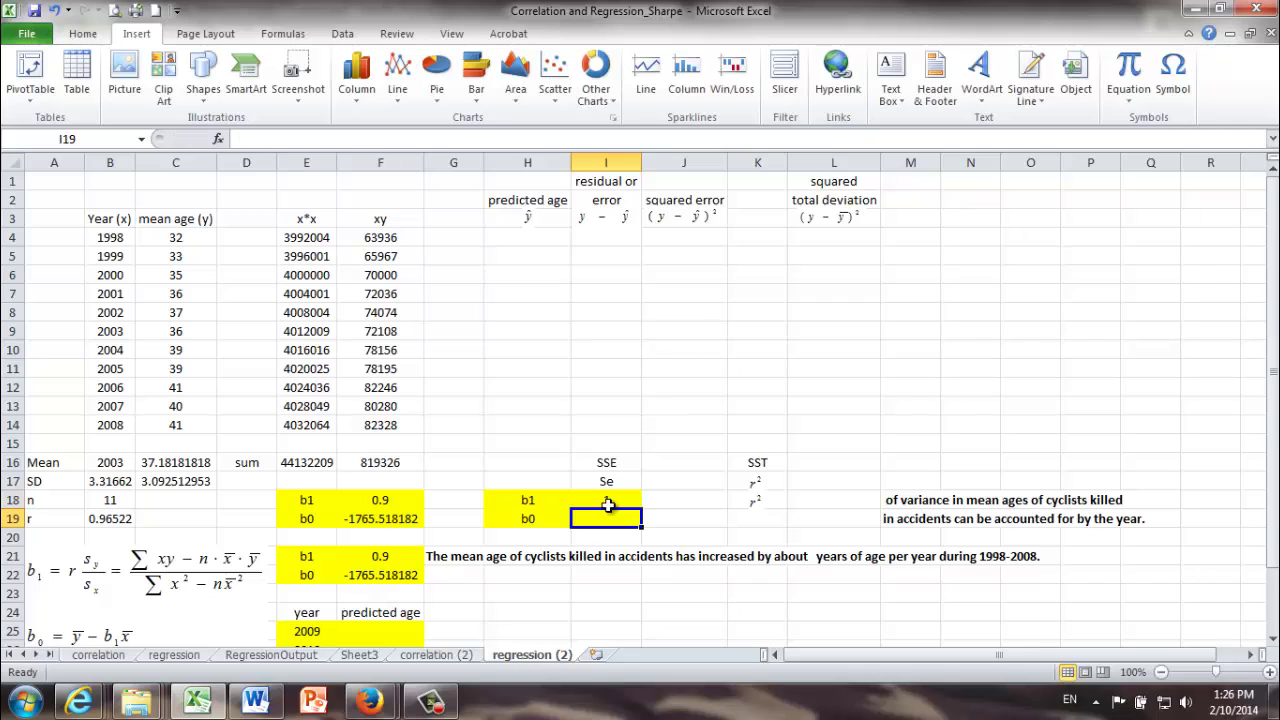
pyautogui.write('-')
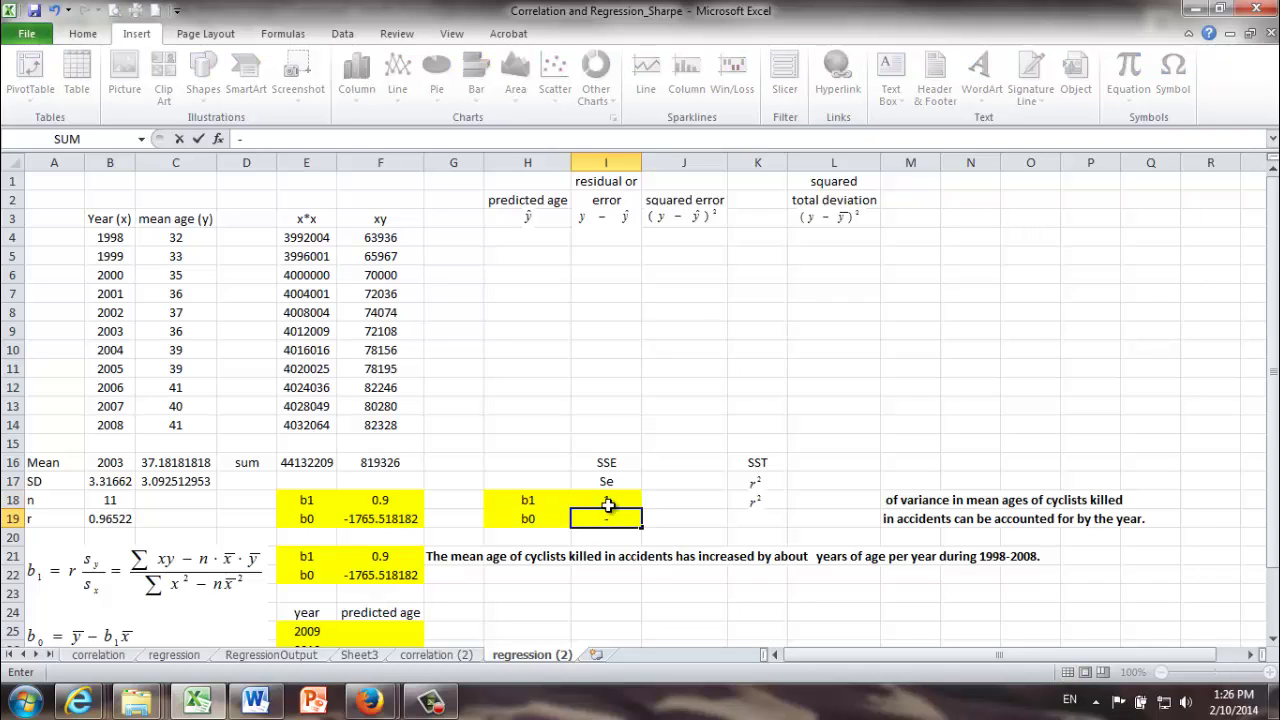
pyautogui.write('10')
pyautogui.press('Return')
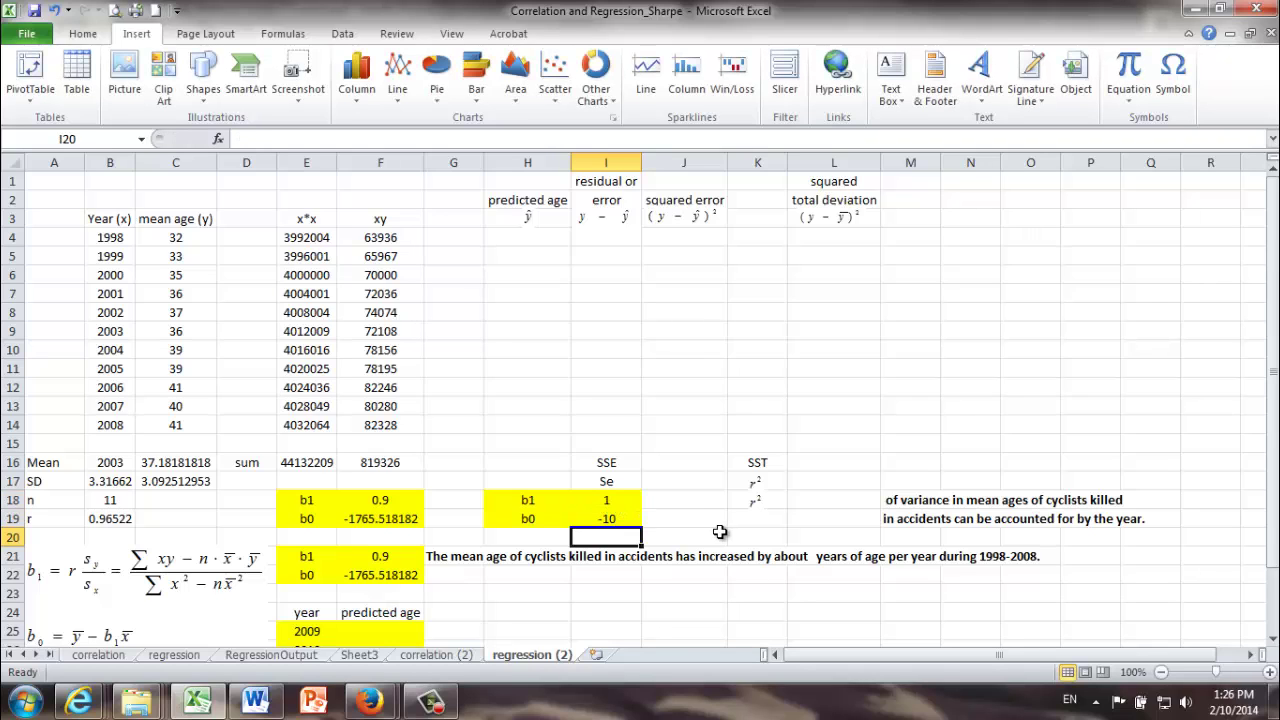
# Check the entered b1 and b0 values and the first year 1998
pyautogui.click(598, 502)
pyautogui.click(560, 518)
pyautogui.press('Up')
pyautogui.press('Right')
pyautogui.click(611, 516)
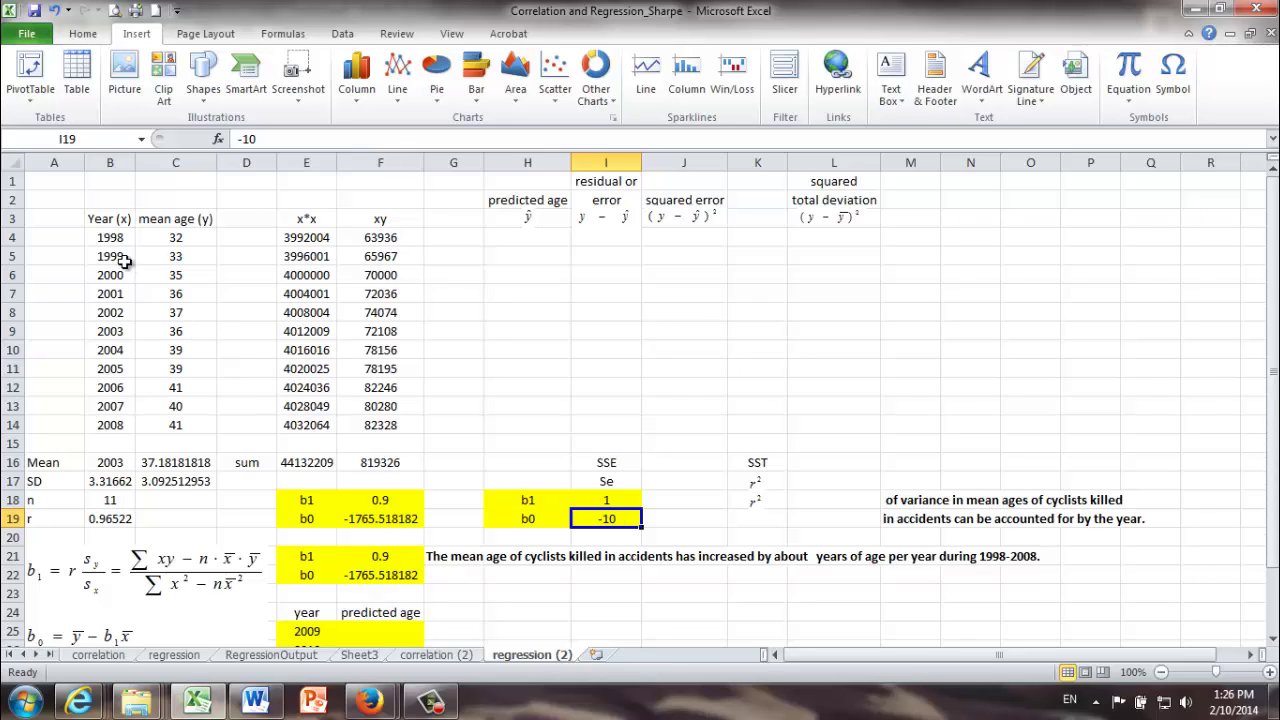
pyautogui.click(103, 239)
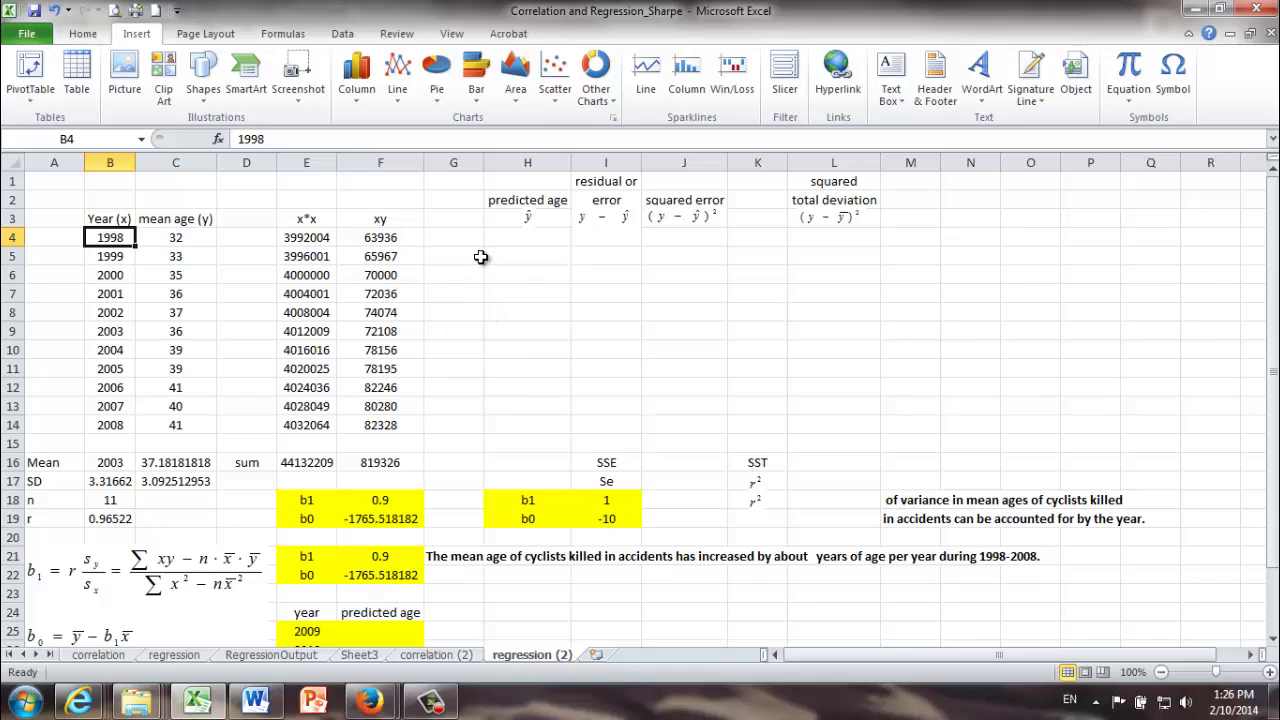
# Enter =$I$19+$I$18*B4 in H4, predicting 1988 for 1998
pyautogui.click(512, 237)
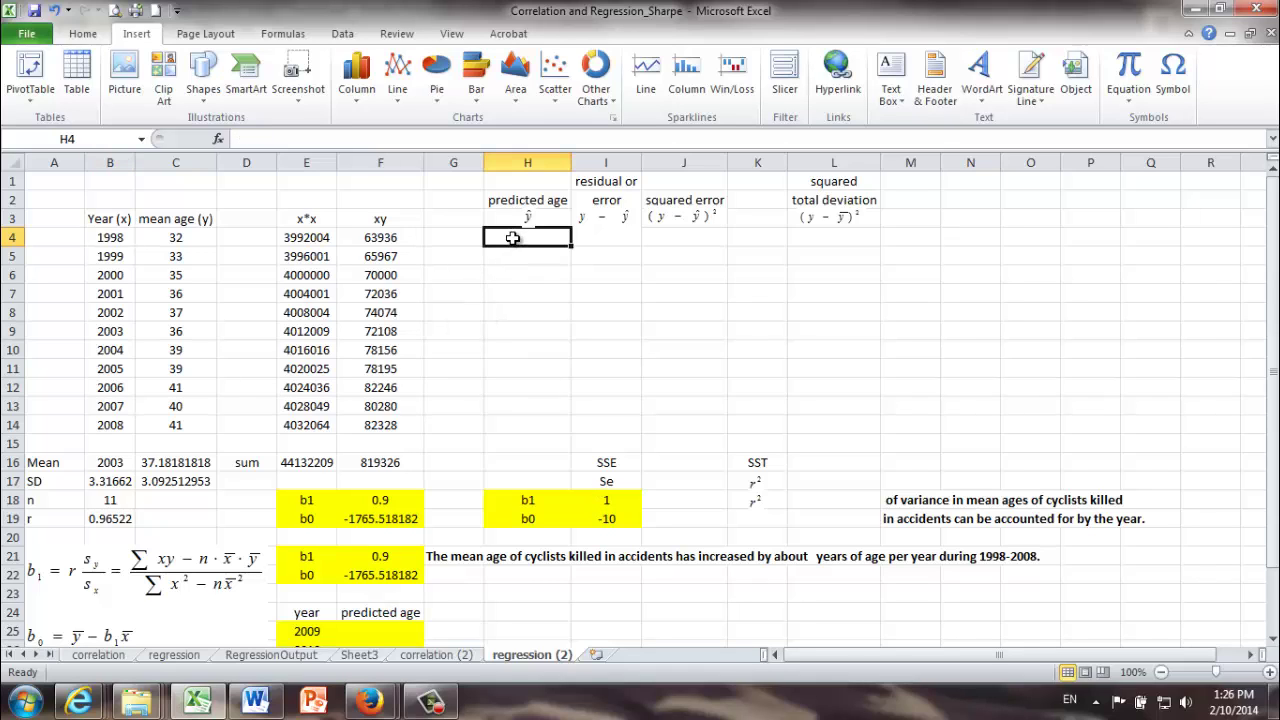
pyautogui.write('=')
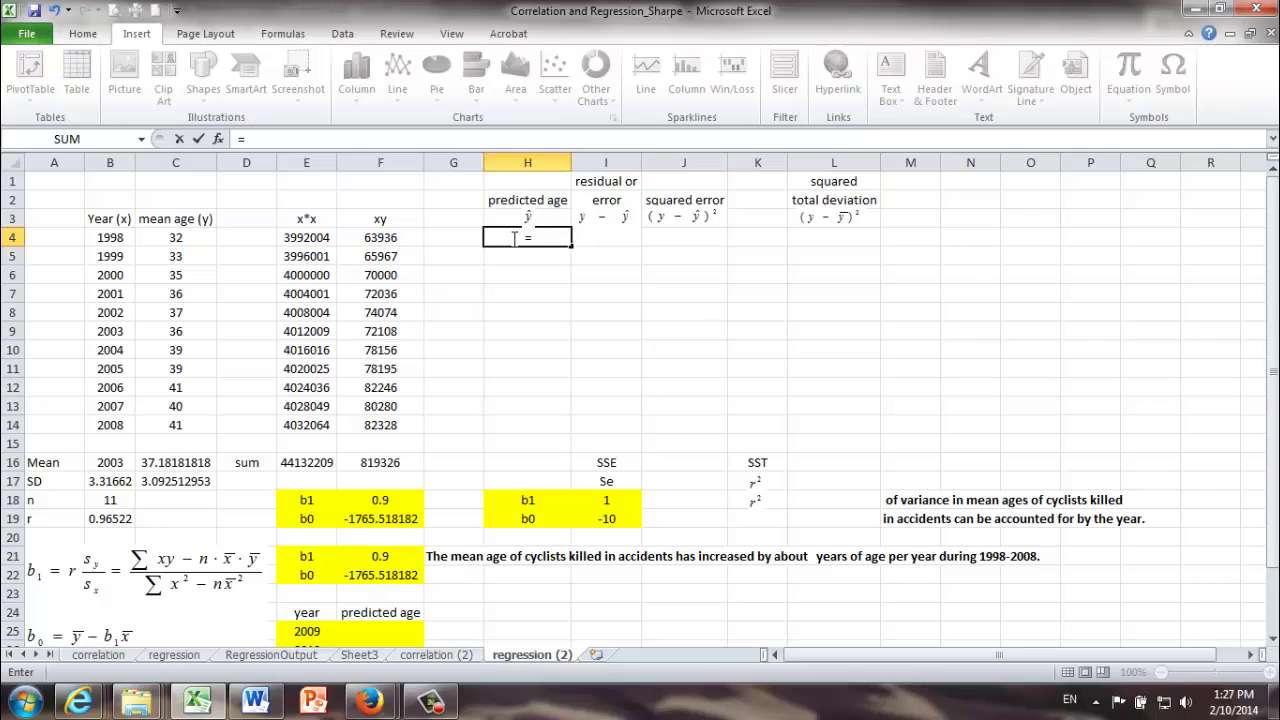
pyautogui.click(593, 519)
pyautogui.press('F4')
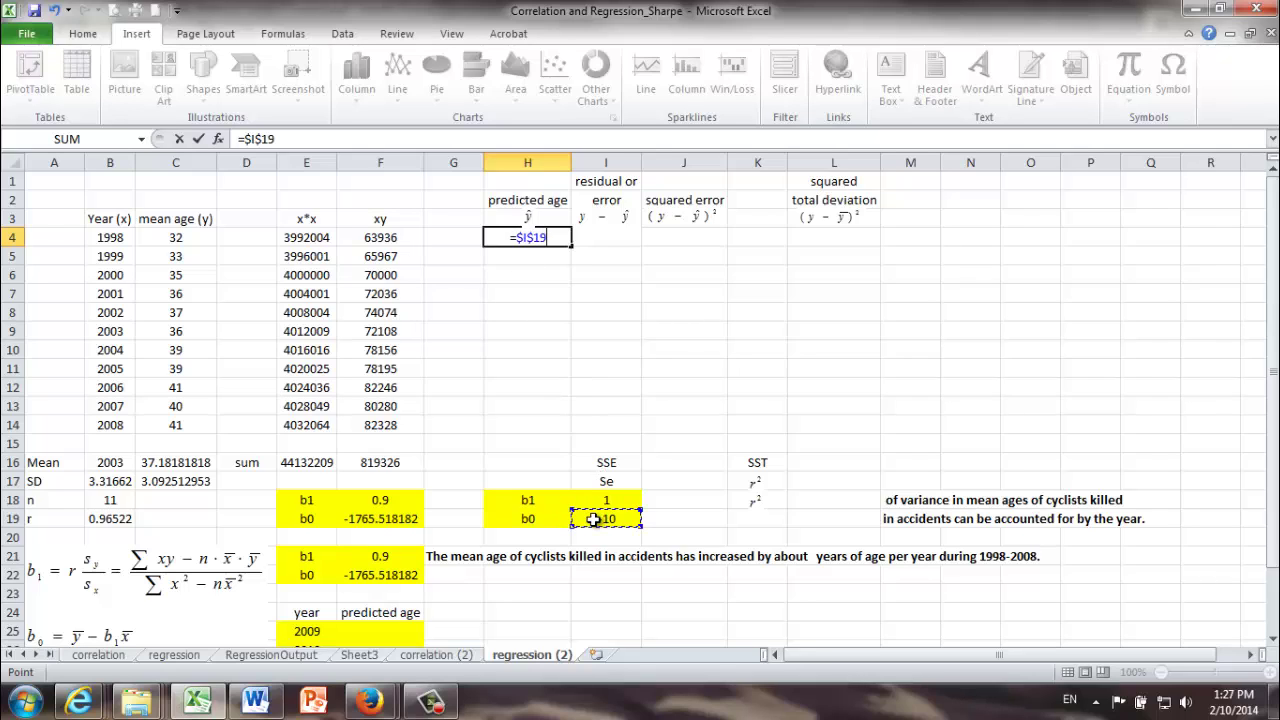
pyautogui.write('+')
pyautogui.click(596, 504)
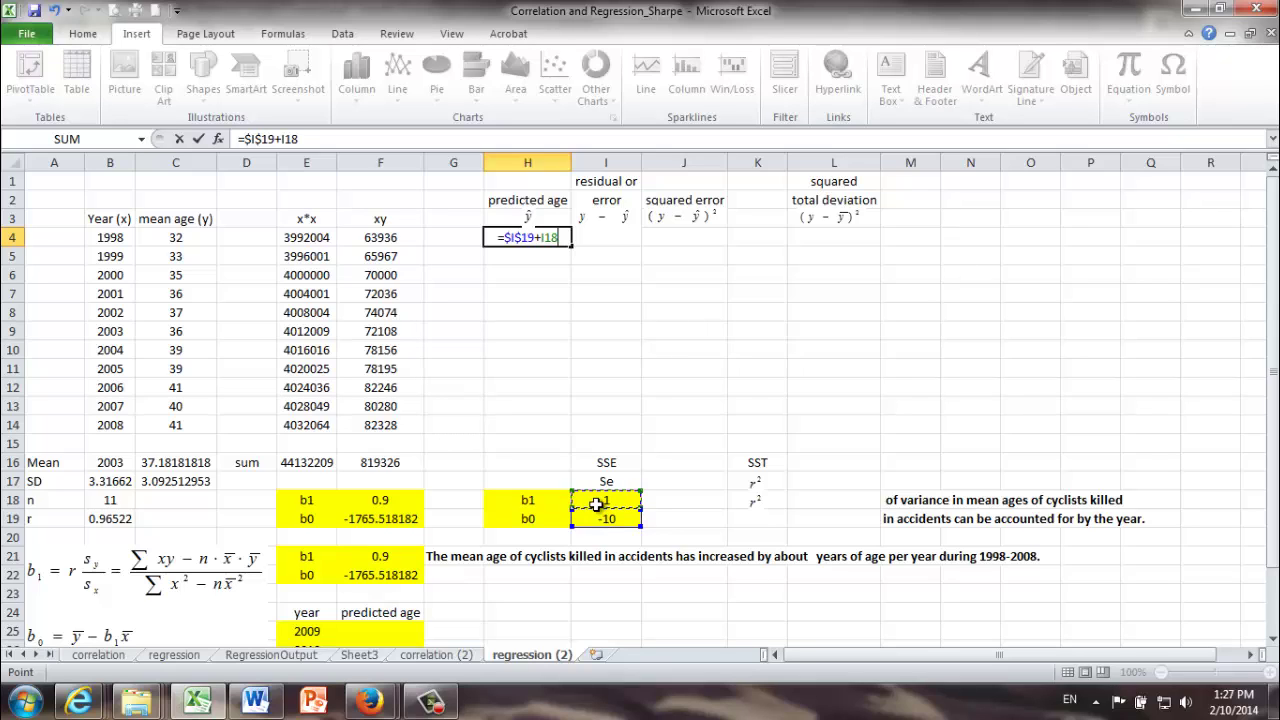
pyautogui.press('F4')
pyautogui.write('*')
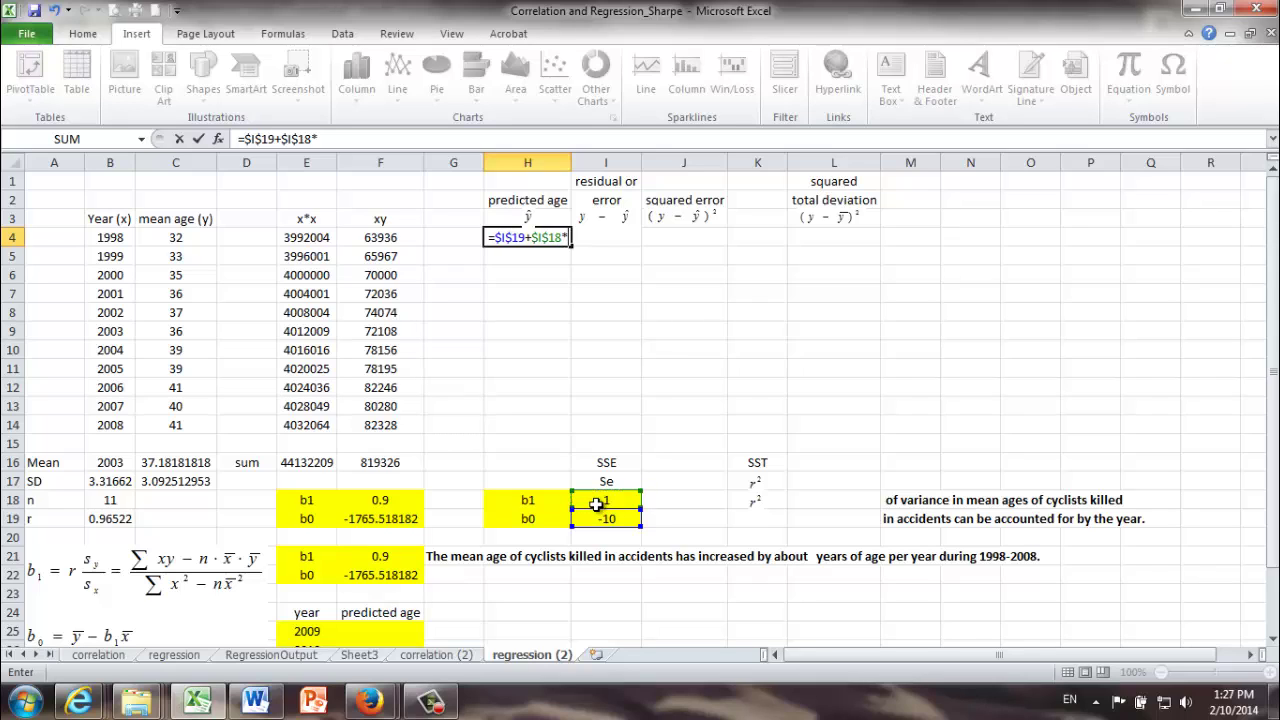
pyautogui.click(112, 244)
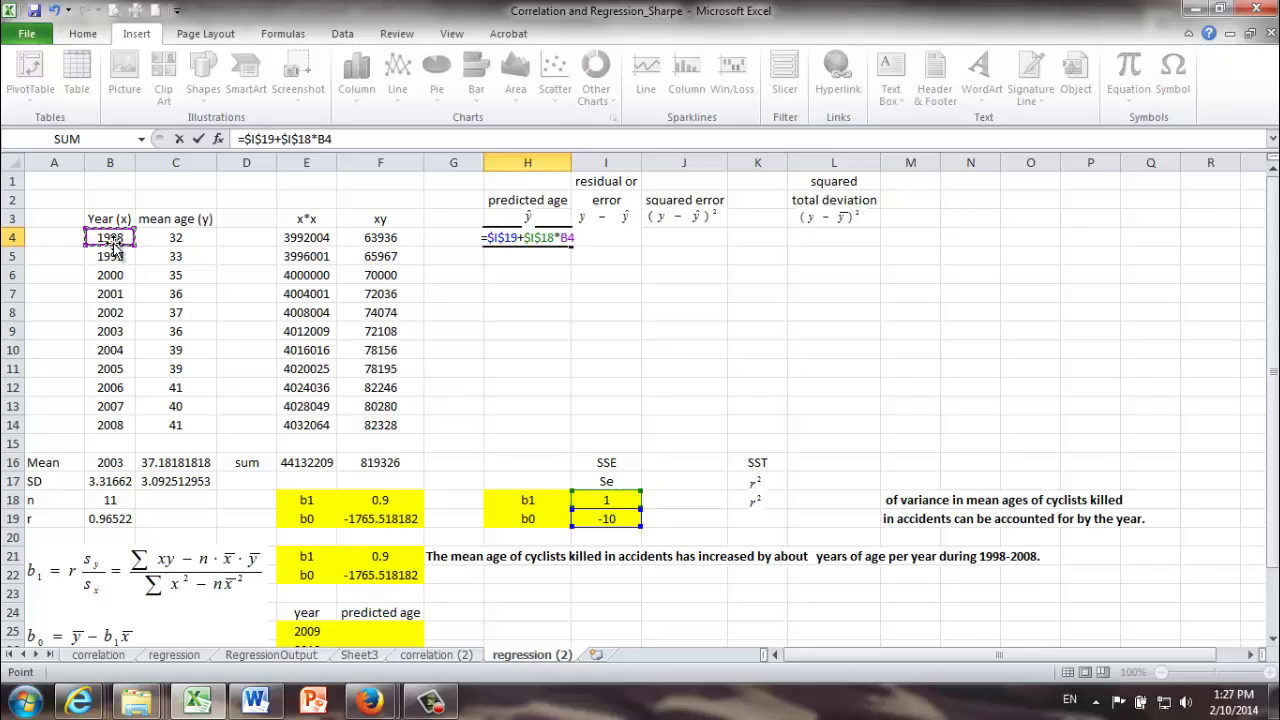
pyautogui.press('Return')
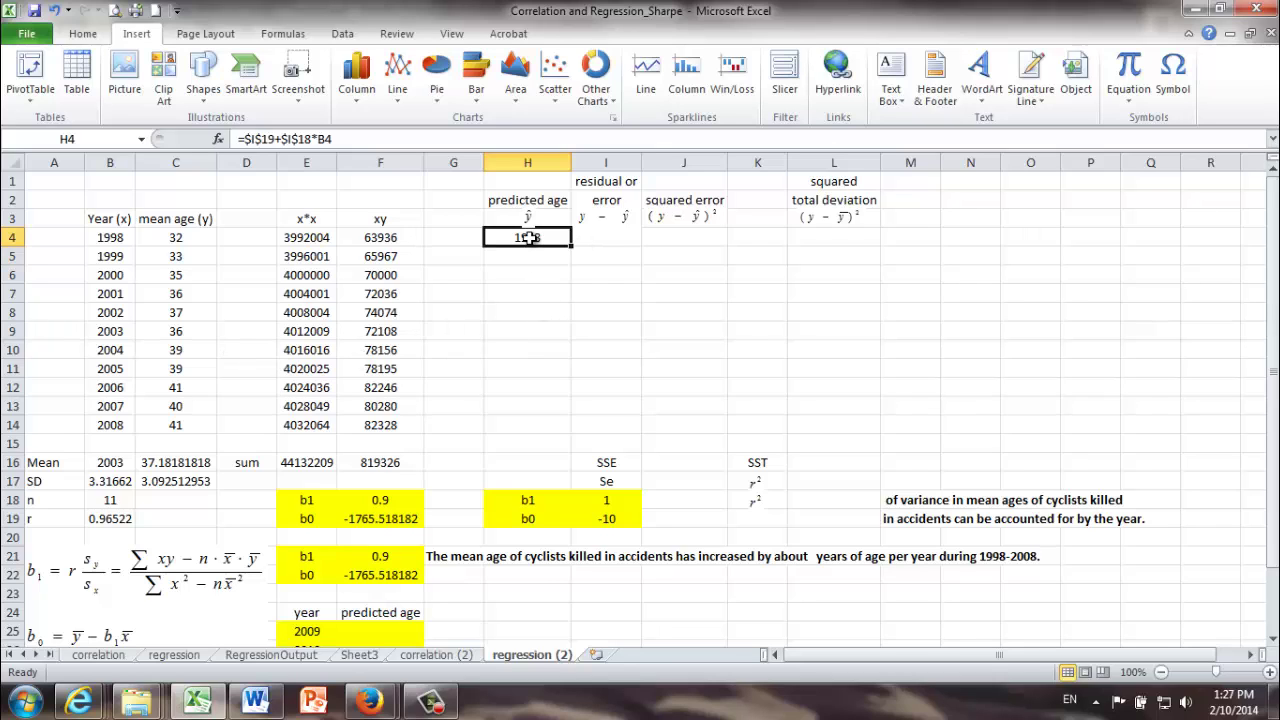
# Review the b1 and b0 values and the H4 predicted-age formula
pyautogui.click(598, 500)
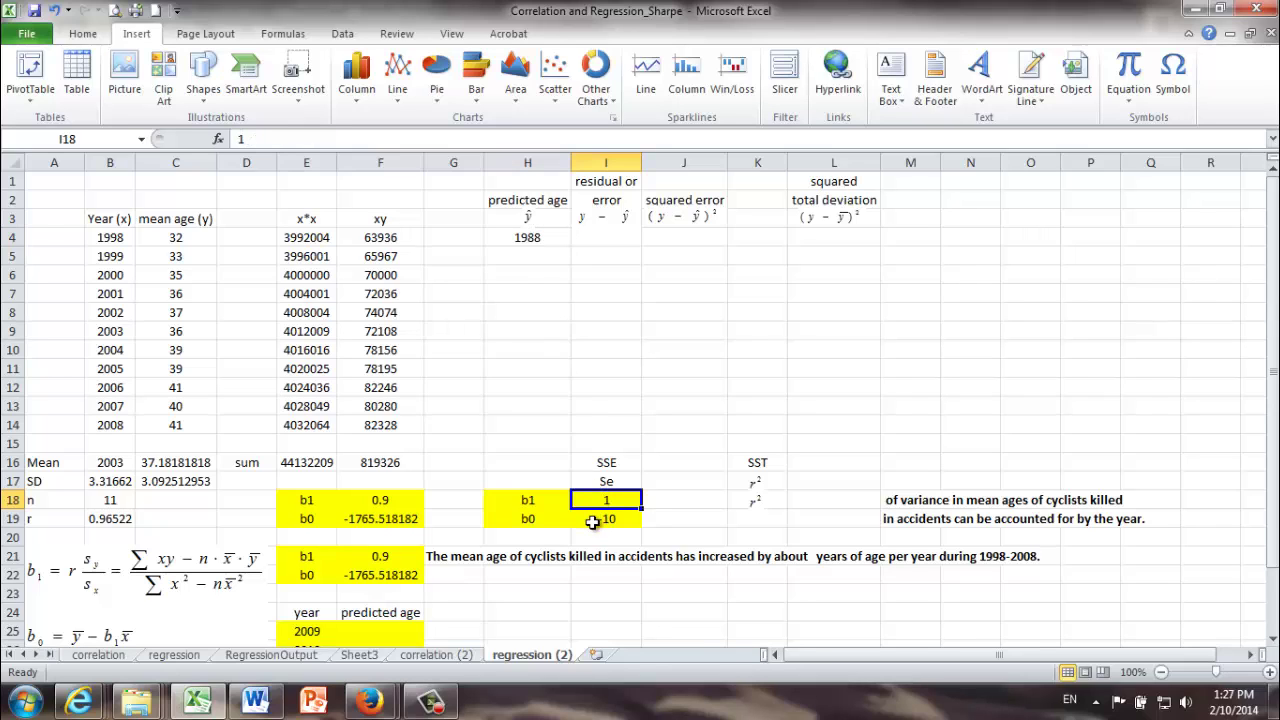
pyautogui.click(592, 521)
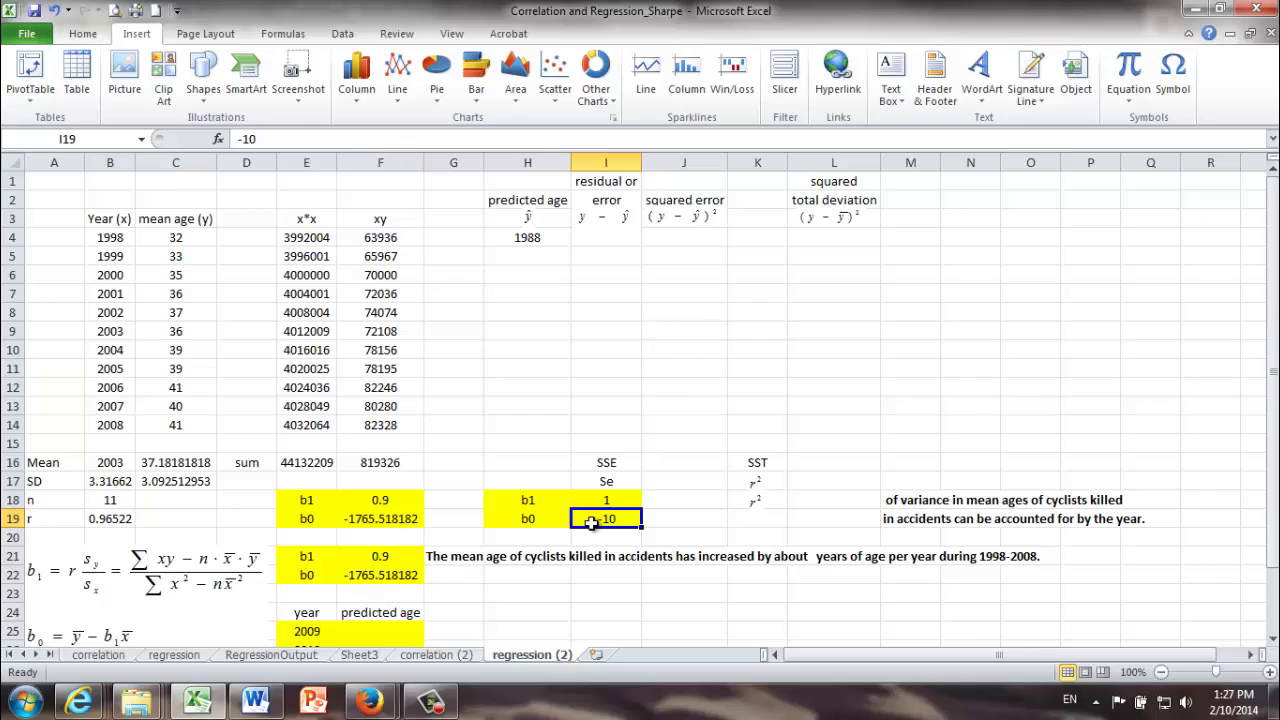
pyautogui.click(505, 247)
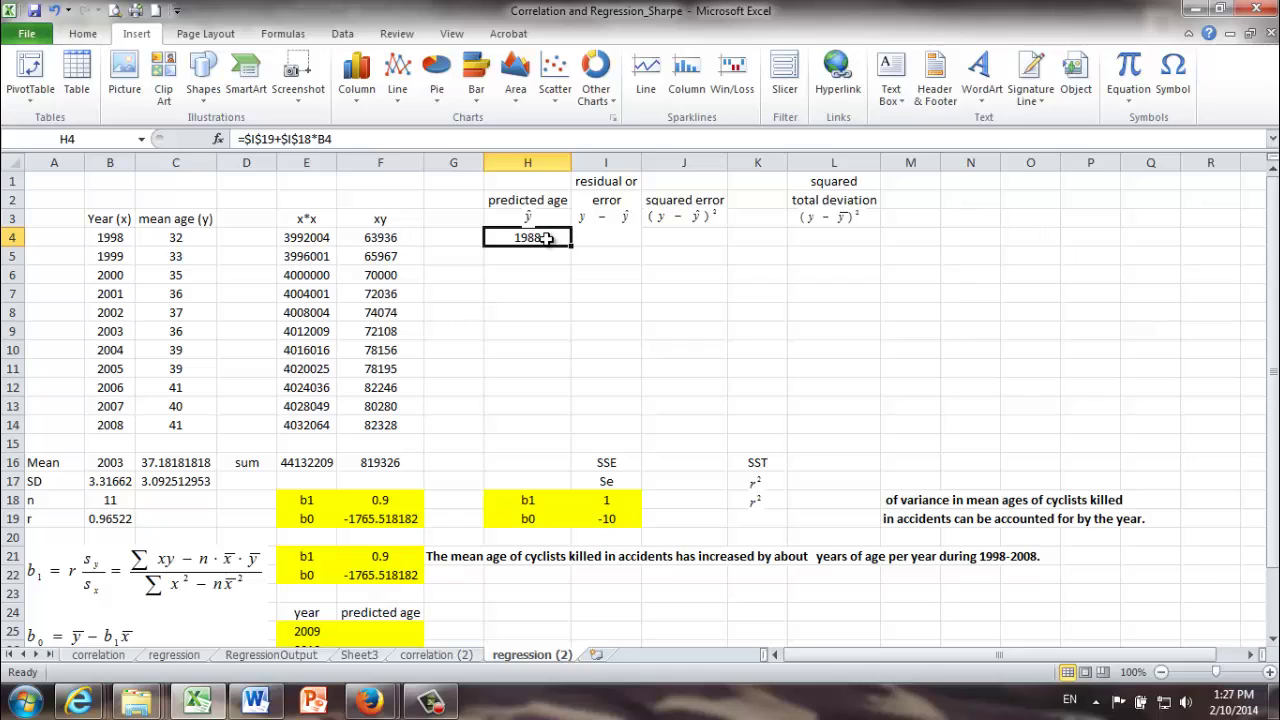
# Enter the residual =C4-H4 in I4
pyautogui.click(595, 237)
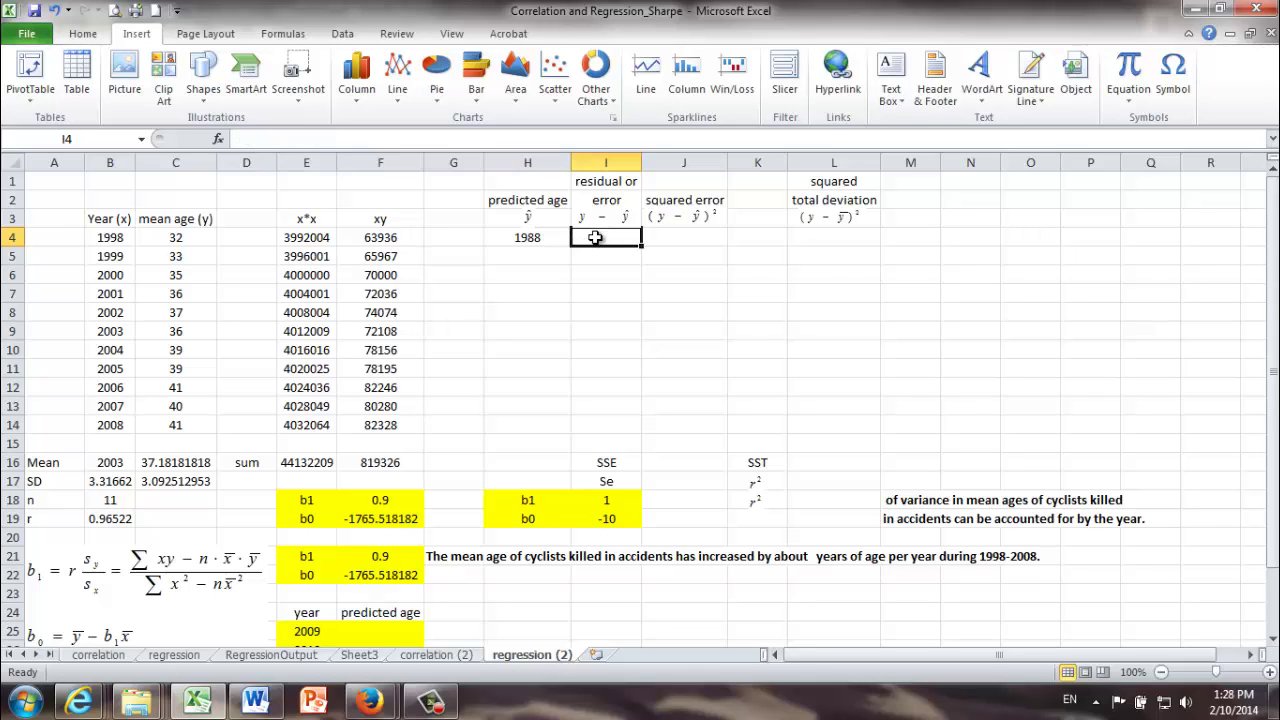
pyautogui.write('=')
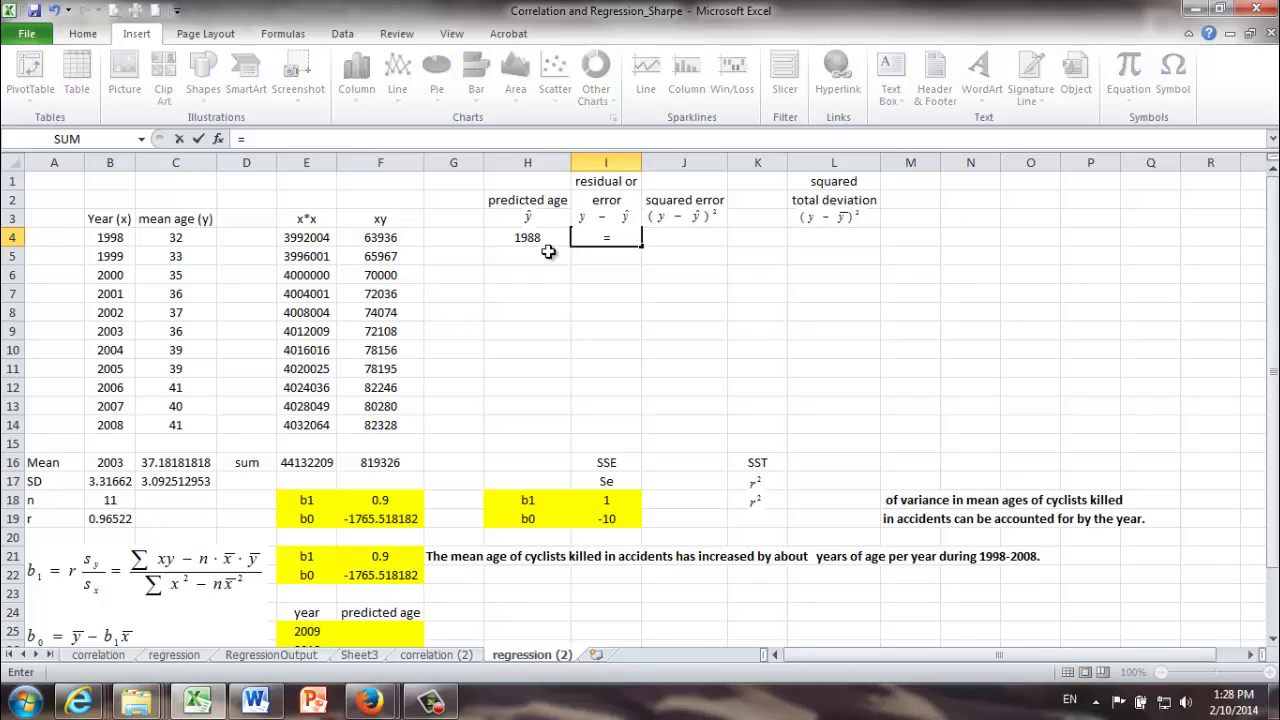
pyautogui.click(178, 237)
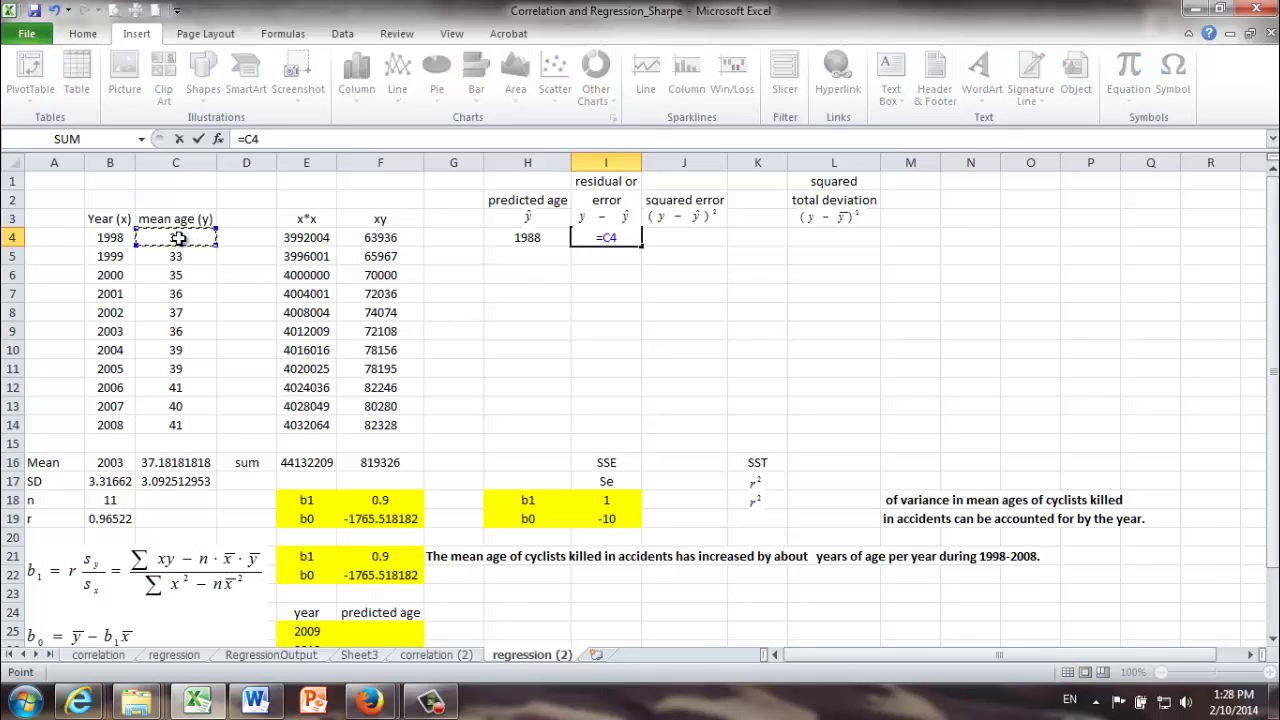
pyautogui.write('-')
pyautogui.click(509, 242)
pyautogui.press('Return')
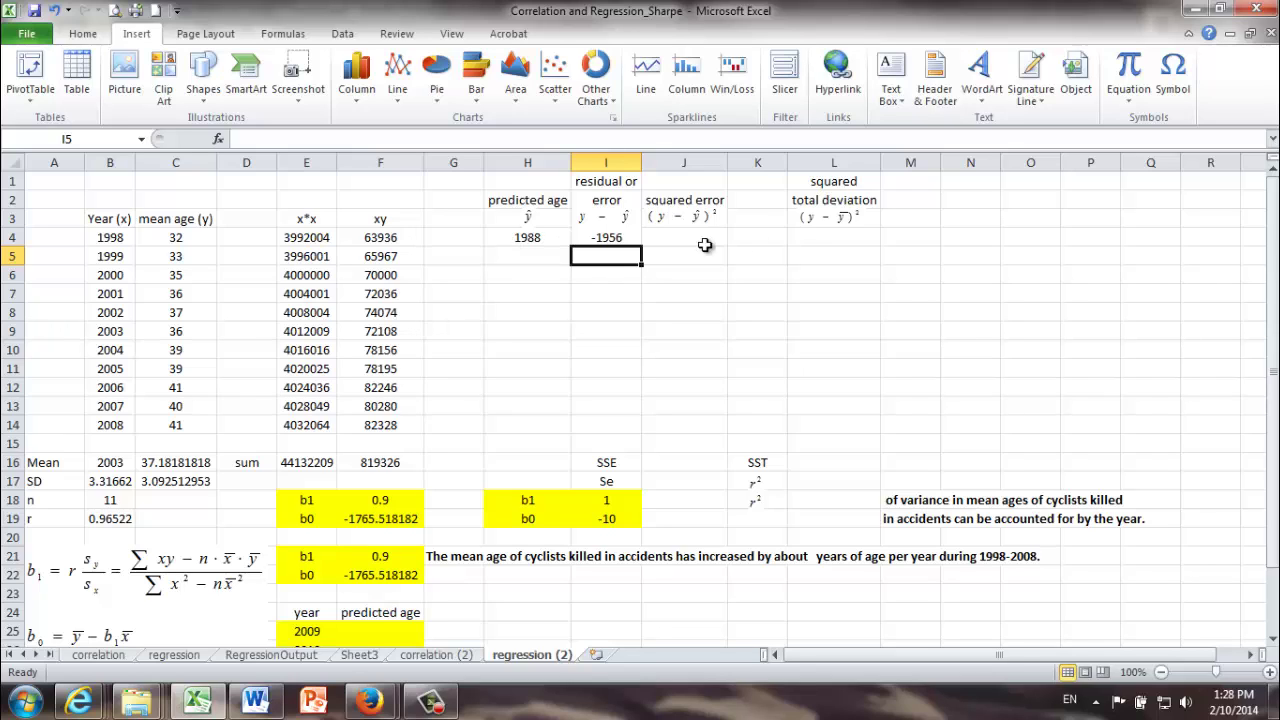
# Enter =I4^2 in J4 and fill H4:J4 down to row 14
pyautogui.click(669, 238)
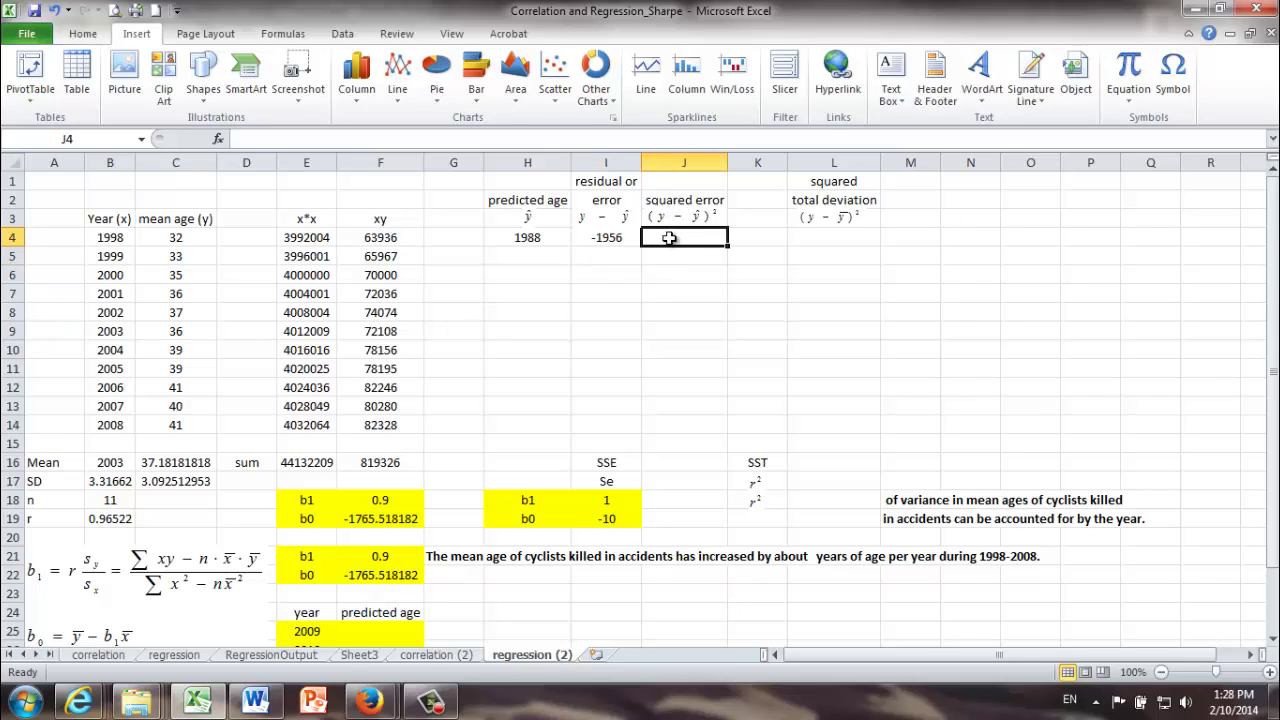
pyautogui.write('=')
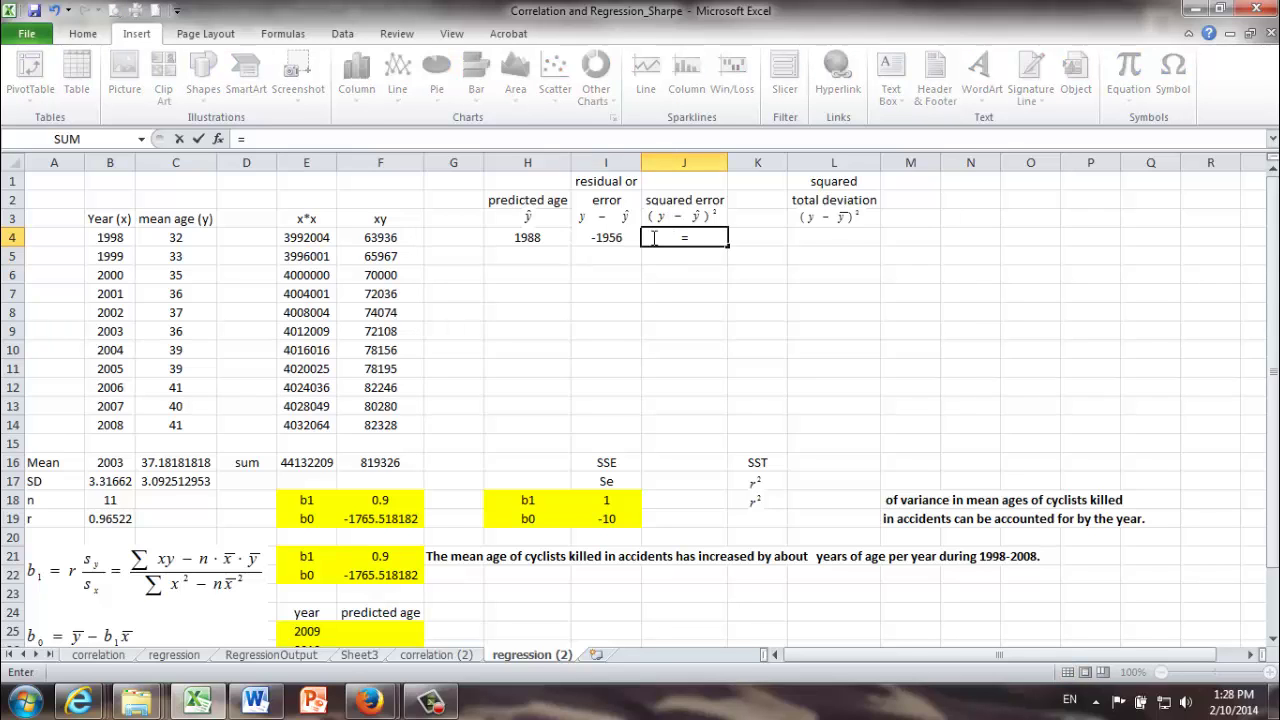
pyautogui.click(614, 237)
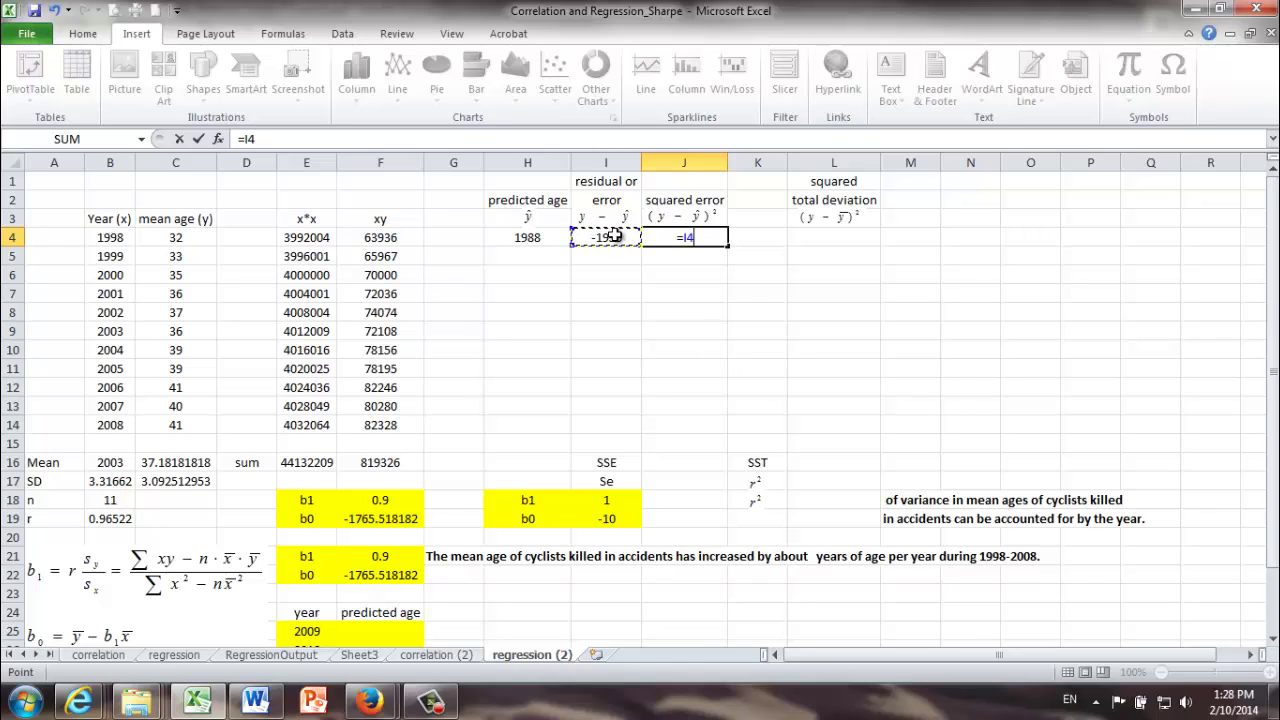
pyautogui.write('^2')
pyautogui.press('Return')
pyautogui.moveTo(527, 237); pyautogui.dragTo(733, 430)
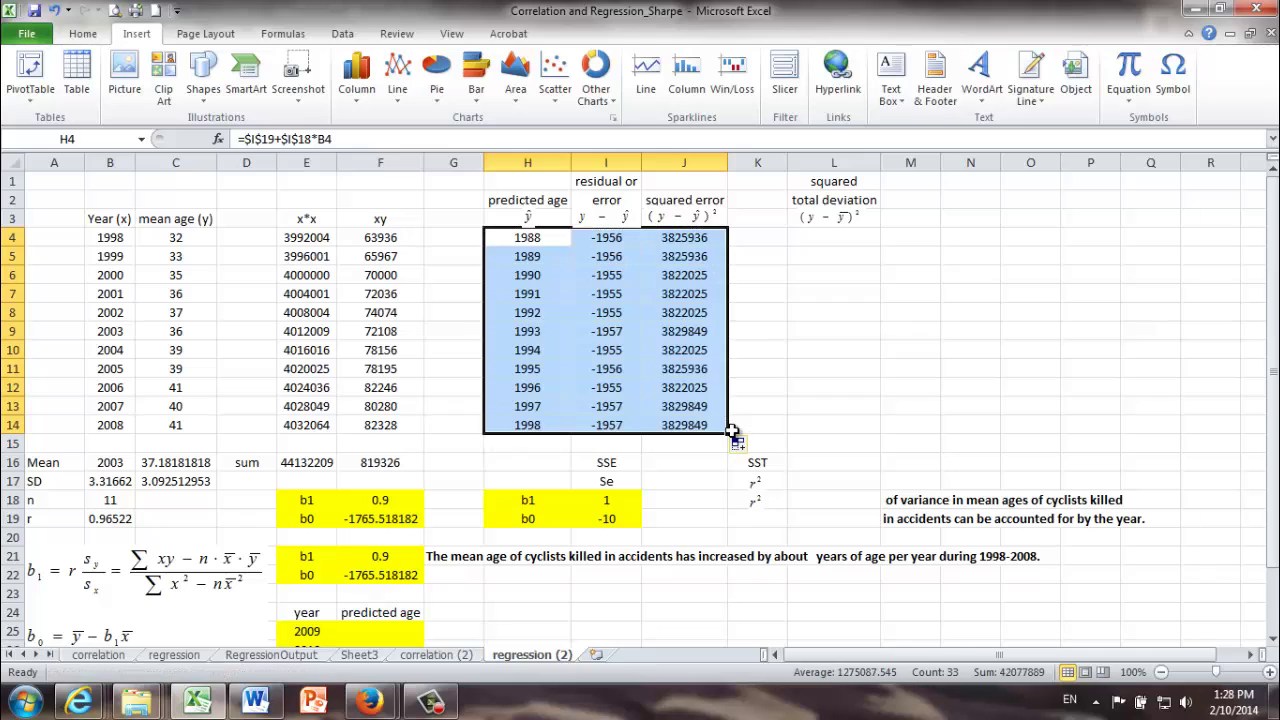
# Review the SSE cell J16, the J4 formula and the b0 and b1 values
pyautogui.click(687, 462)
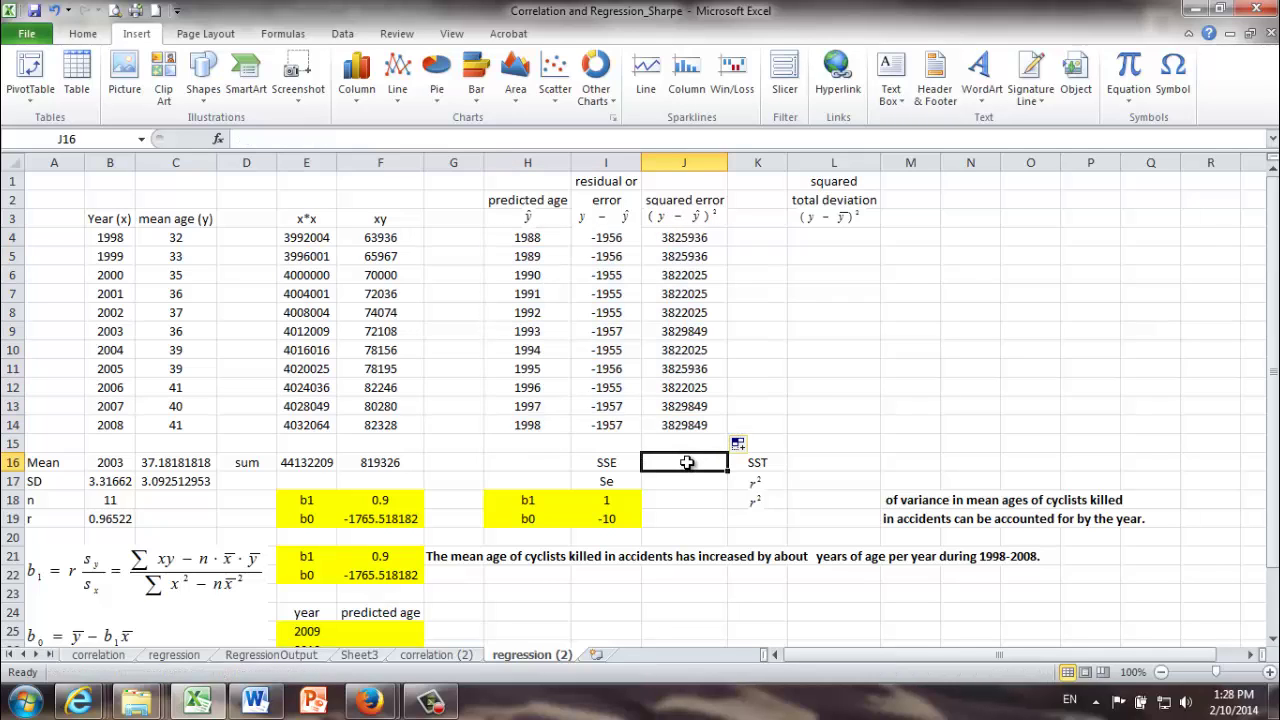
pyautogui.click(684, 240)
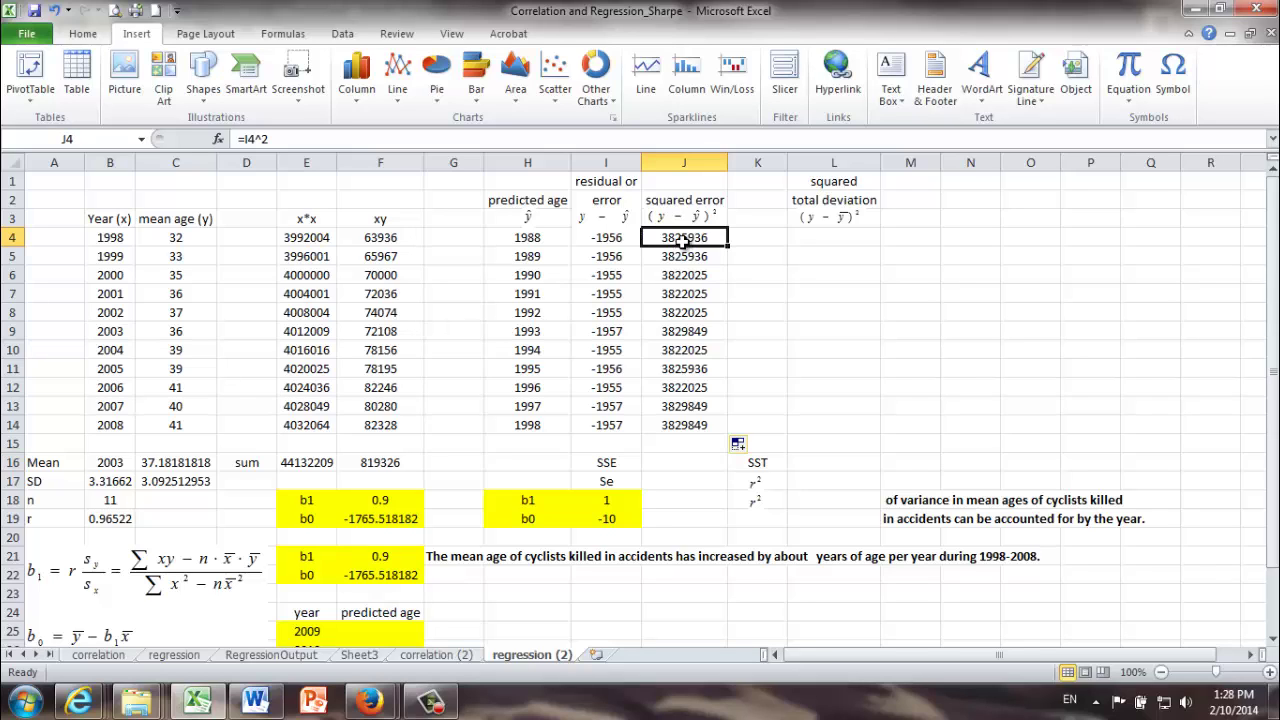
pyautogui.click(662, 462)
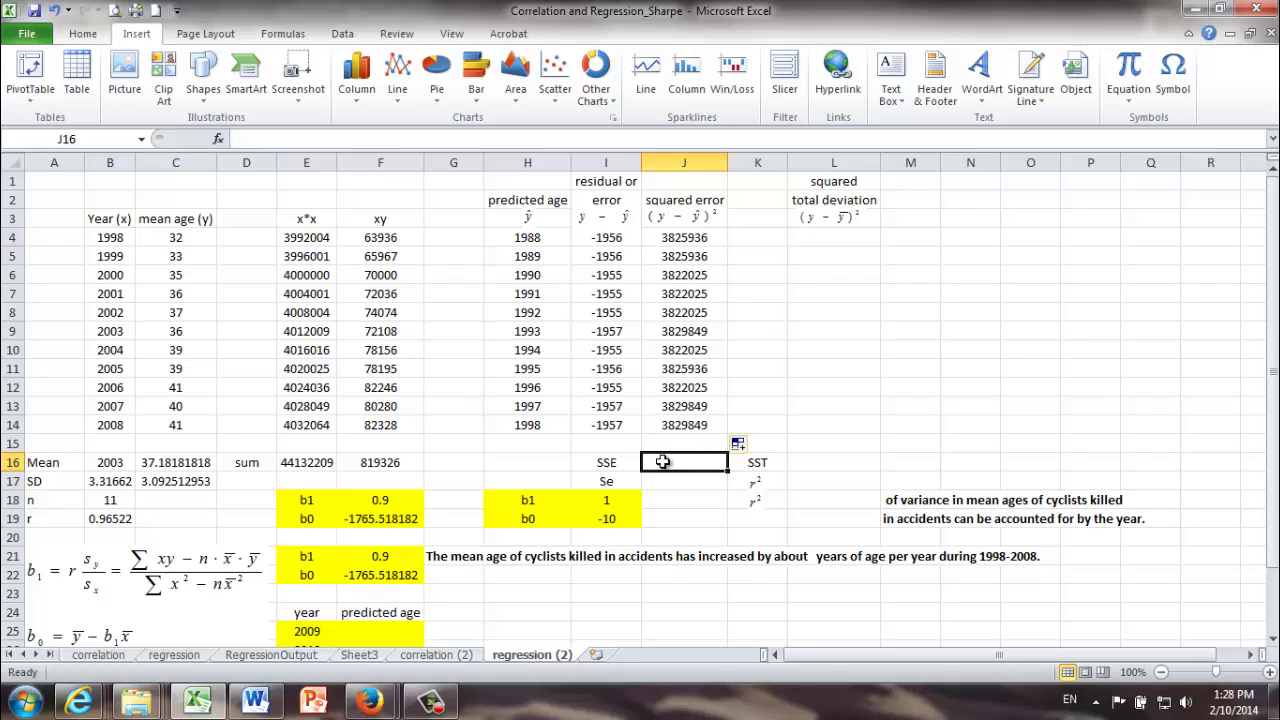
pyautogui.click(598, 522)
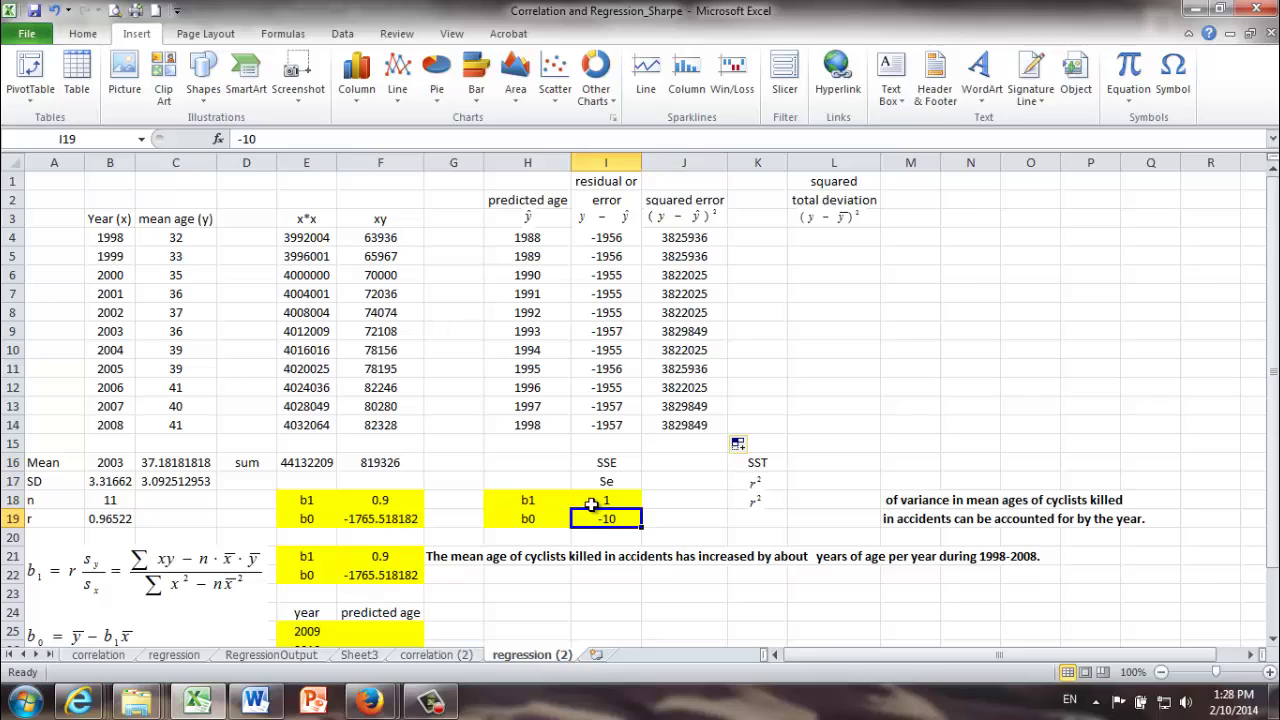
pyautogui.click(592, 504)
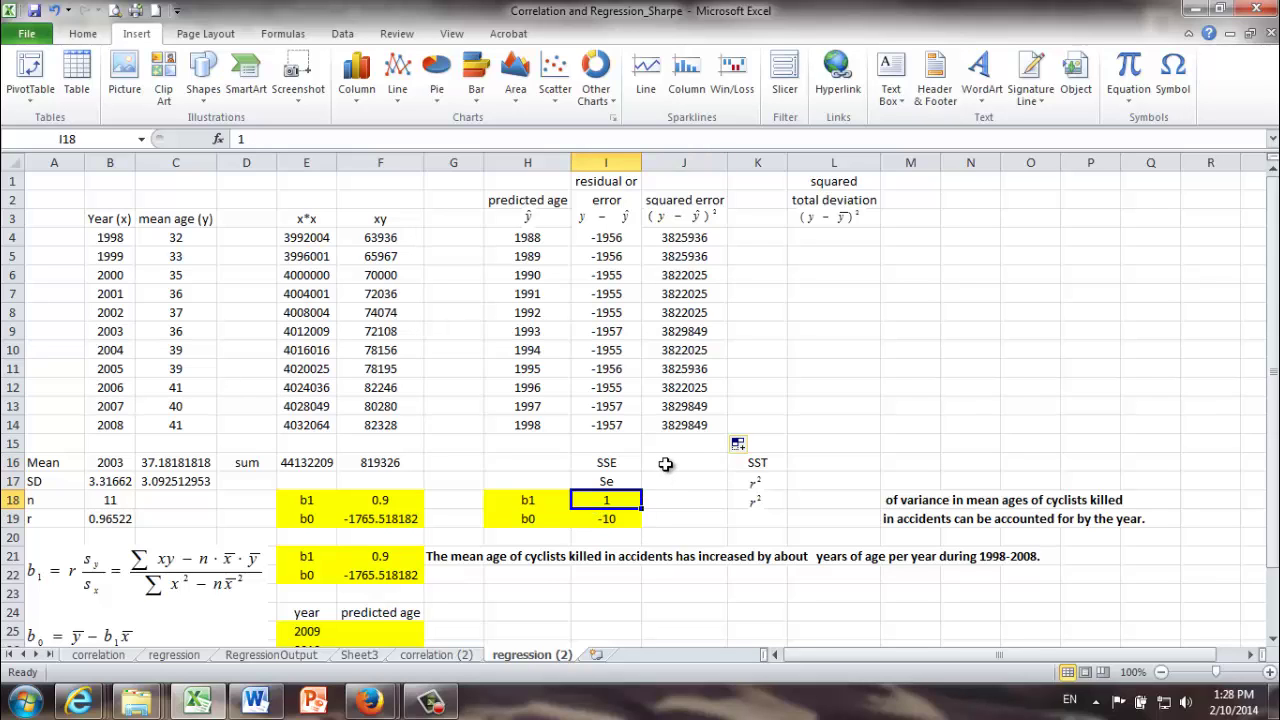
pyautogui.click(665, 463)
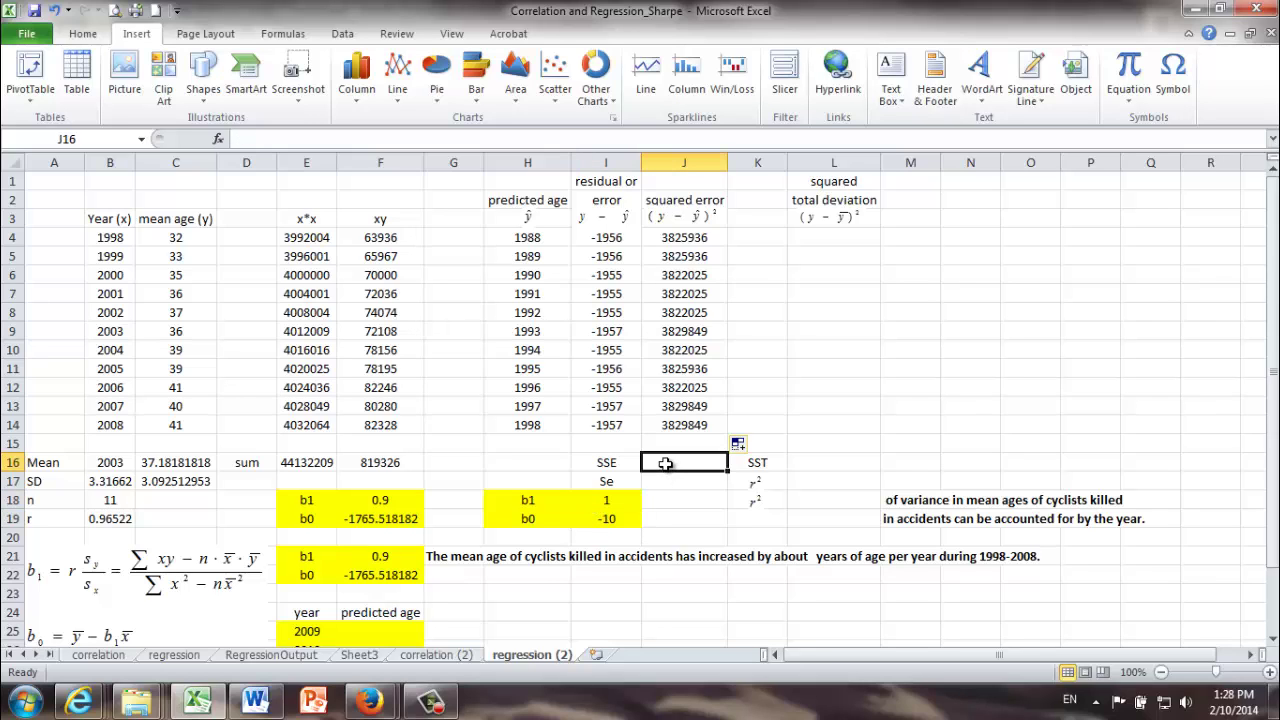
# Enter =sum(J4:J14) in J16, giving an SSE of 42077480
pyautogui.click(690, 243)
pyautogui.click(681, 263)
pyautogui.click(681, 292)
pyautogui.click(686, 315)
pyautogui.click(686, 463)
pyautogui.write('=sum(')
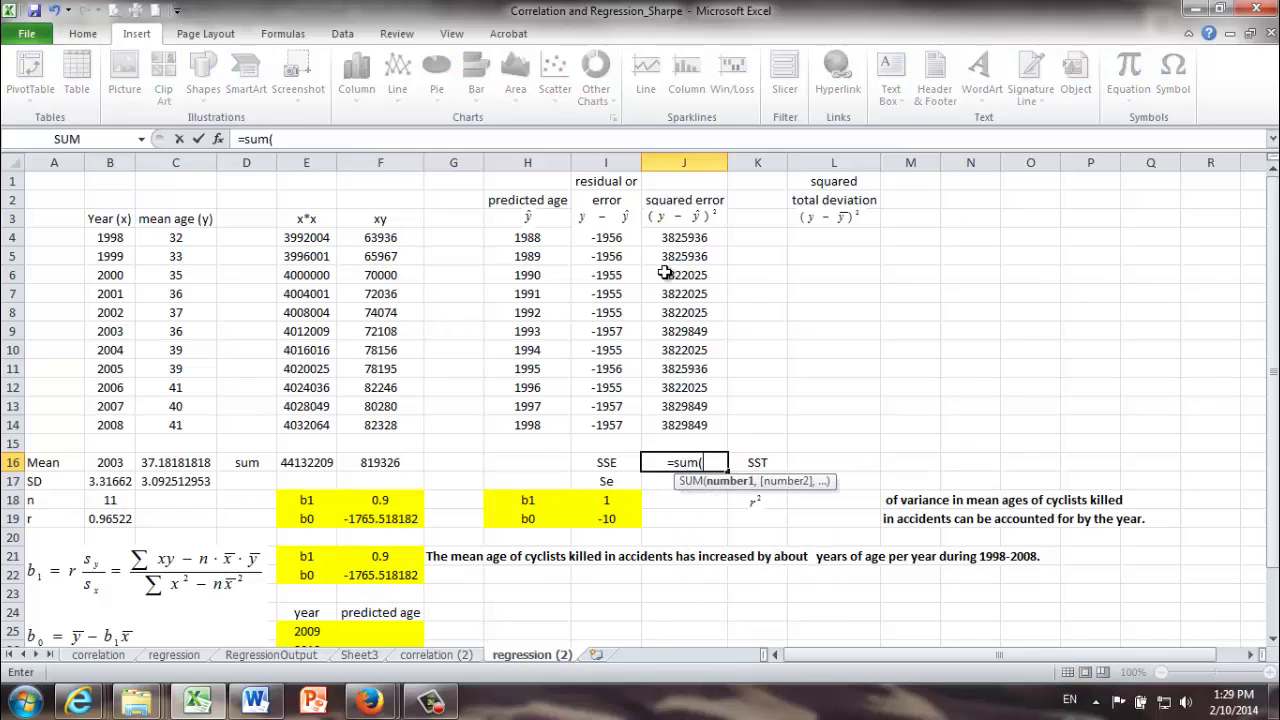
pyautogui.moveTo(675, 238); pyautogui.dragTo(688, 427)
pyautogui.write(')')
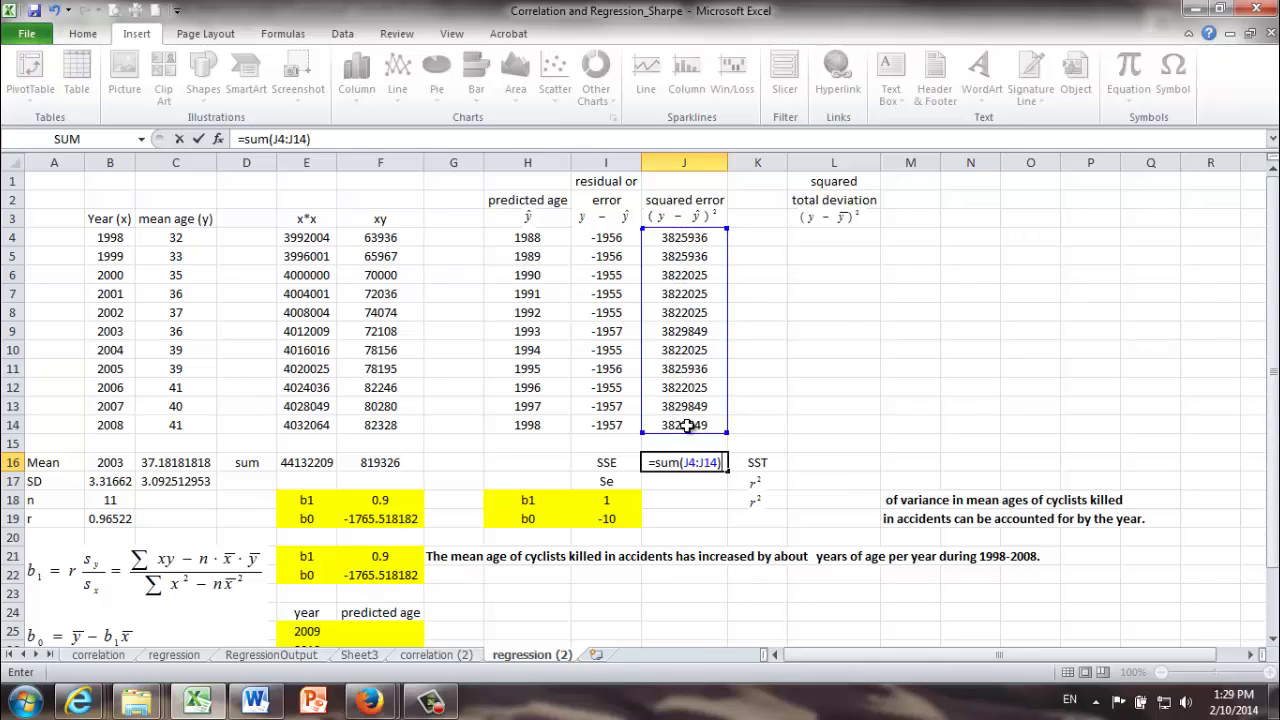
pyautogui.press('Return')
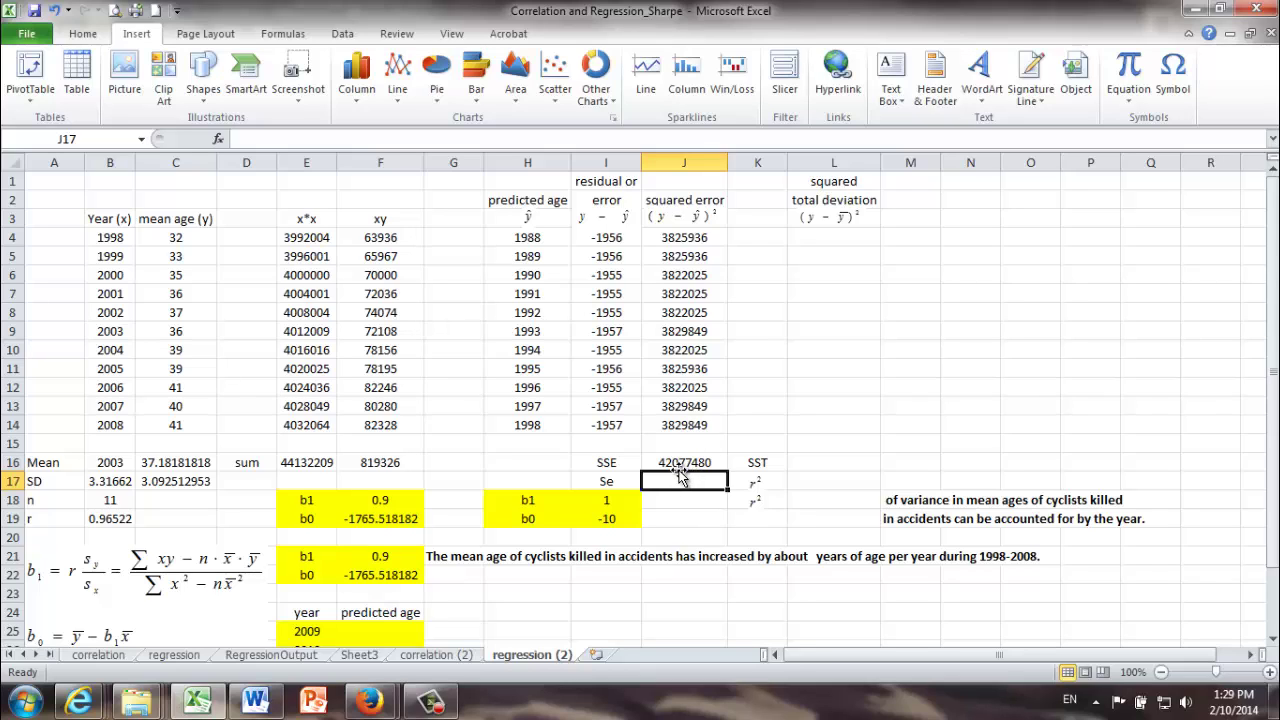
pyautogui.click(668, 461)
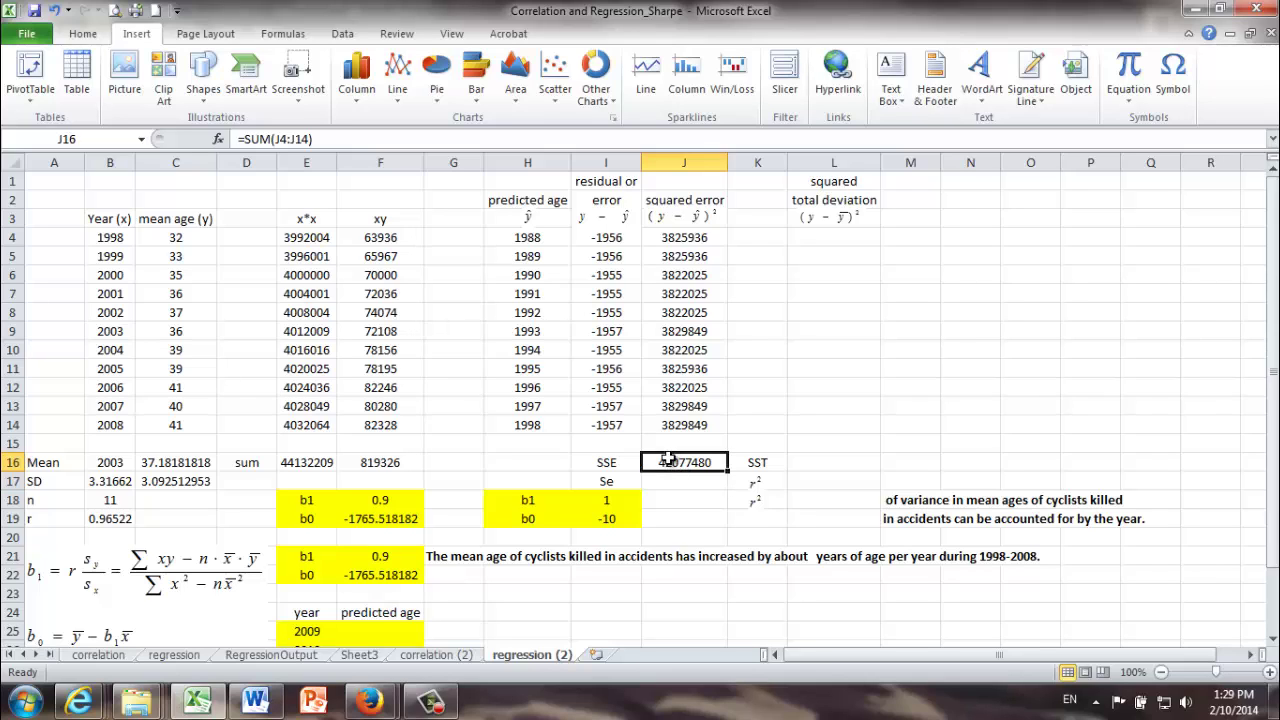
pyautogui.click(584, 505)
pyautogui.click(595, 521)
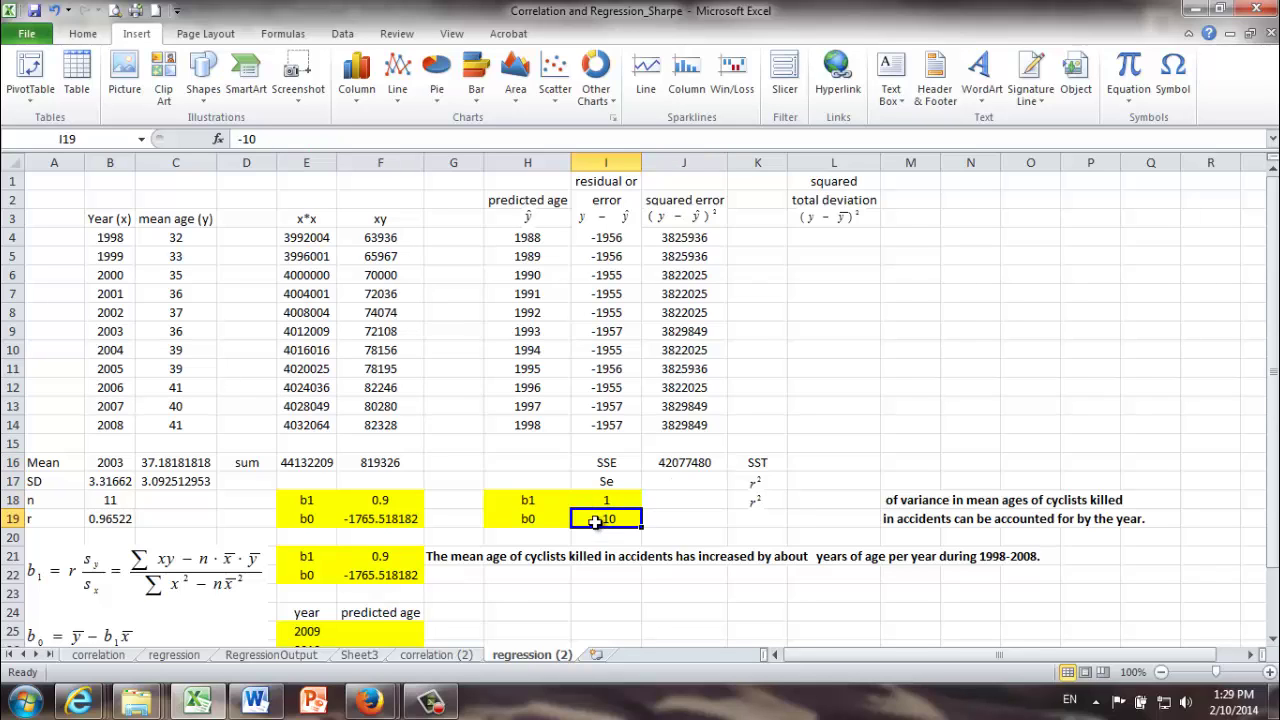
pyautogui.click(591, 499)
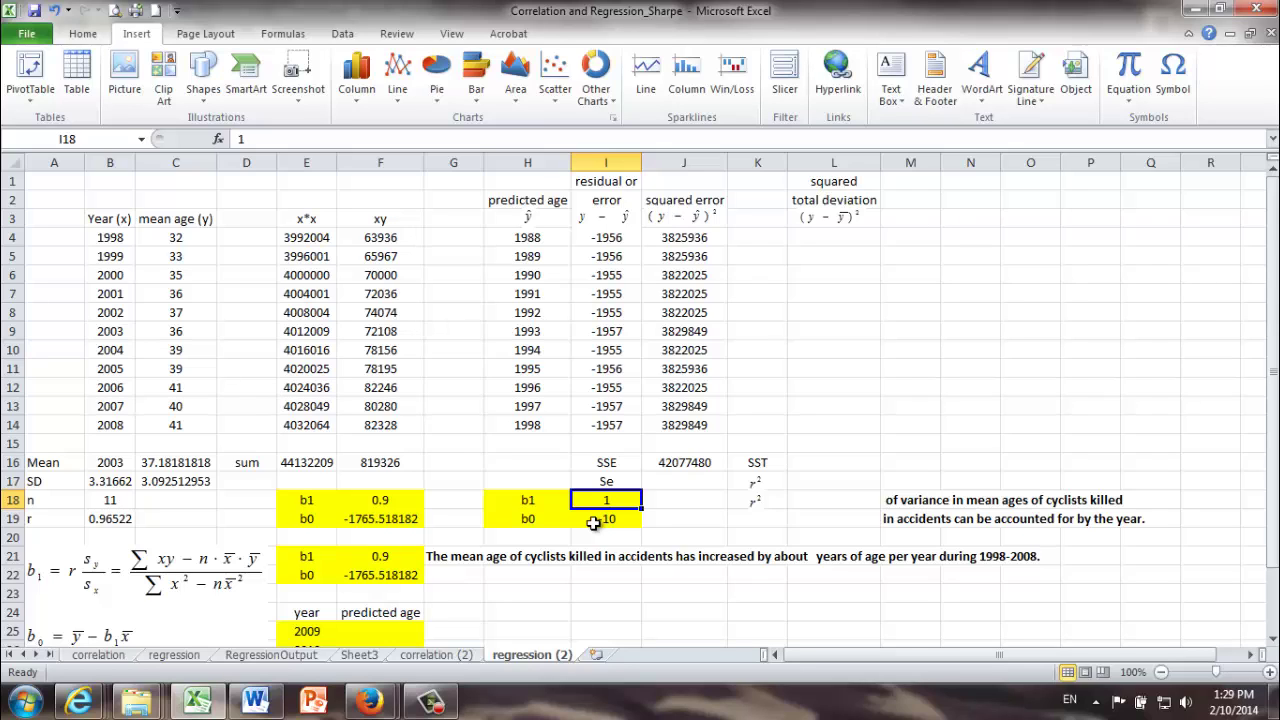
pyautogui.click(594, 521)
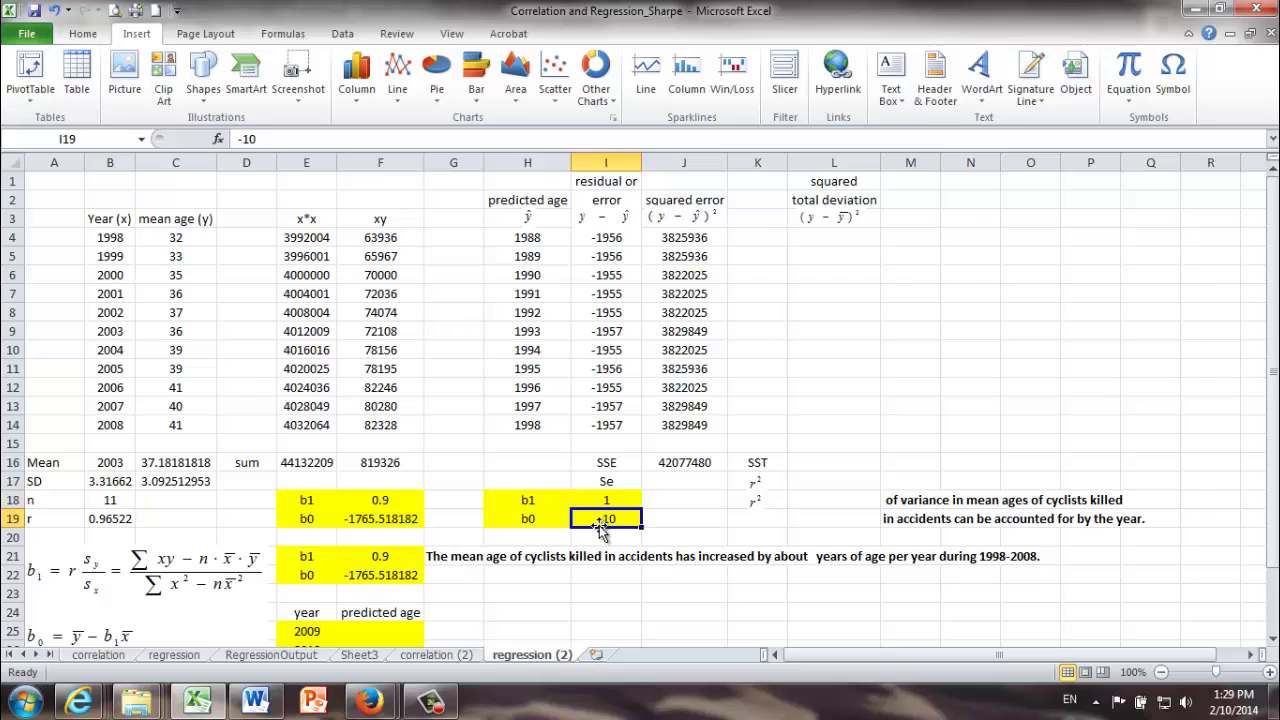
pyautogui.click(597, 500)
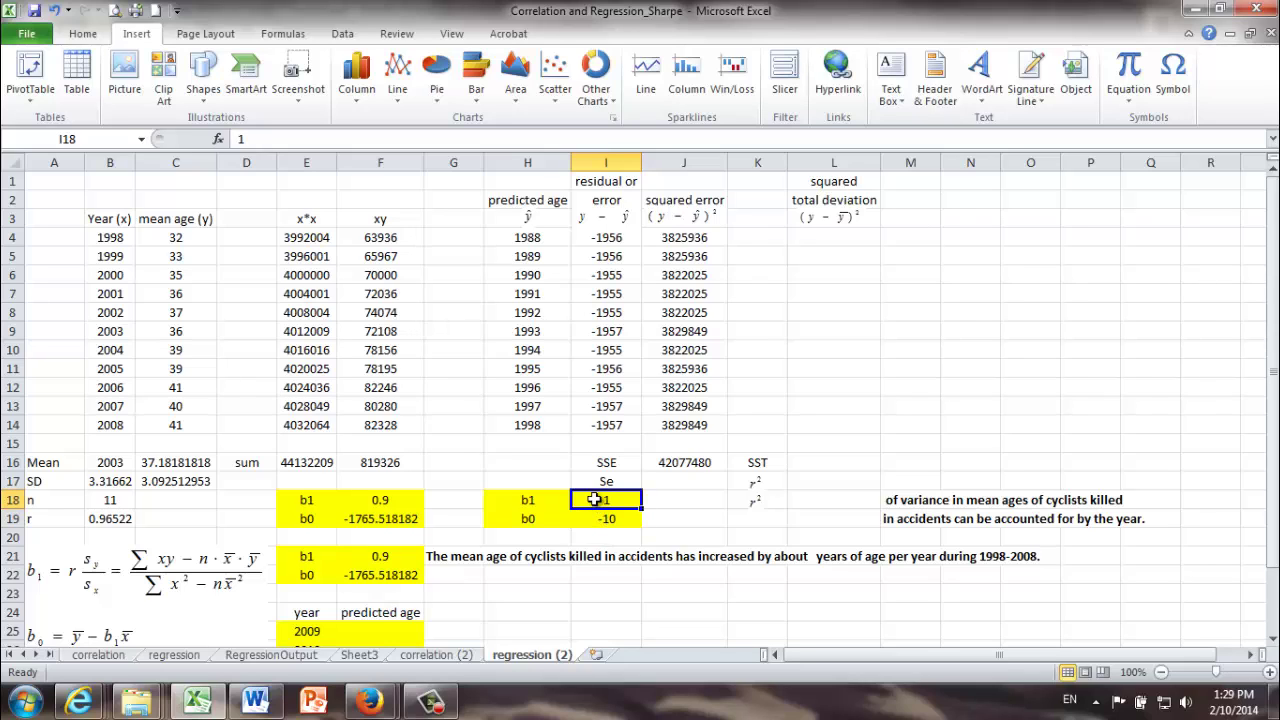
pyautogui.click(690, 463)
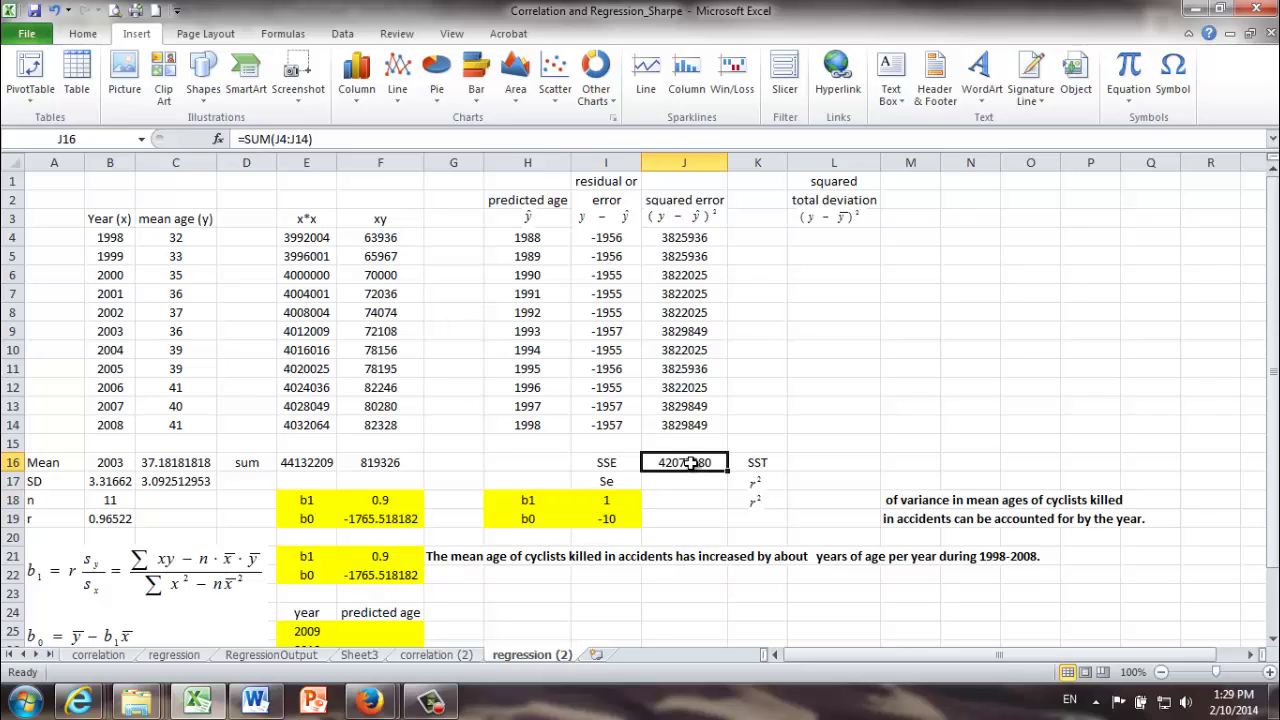
# Configure Solver to minimise $J$16 by changing $I$18:$I$19 with the GRG Nonlinear method
pyautogui.click(345, 40)
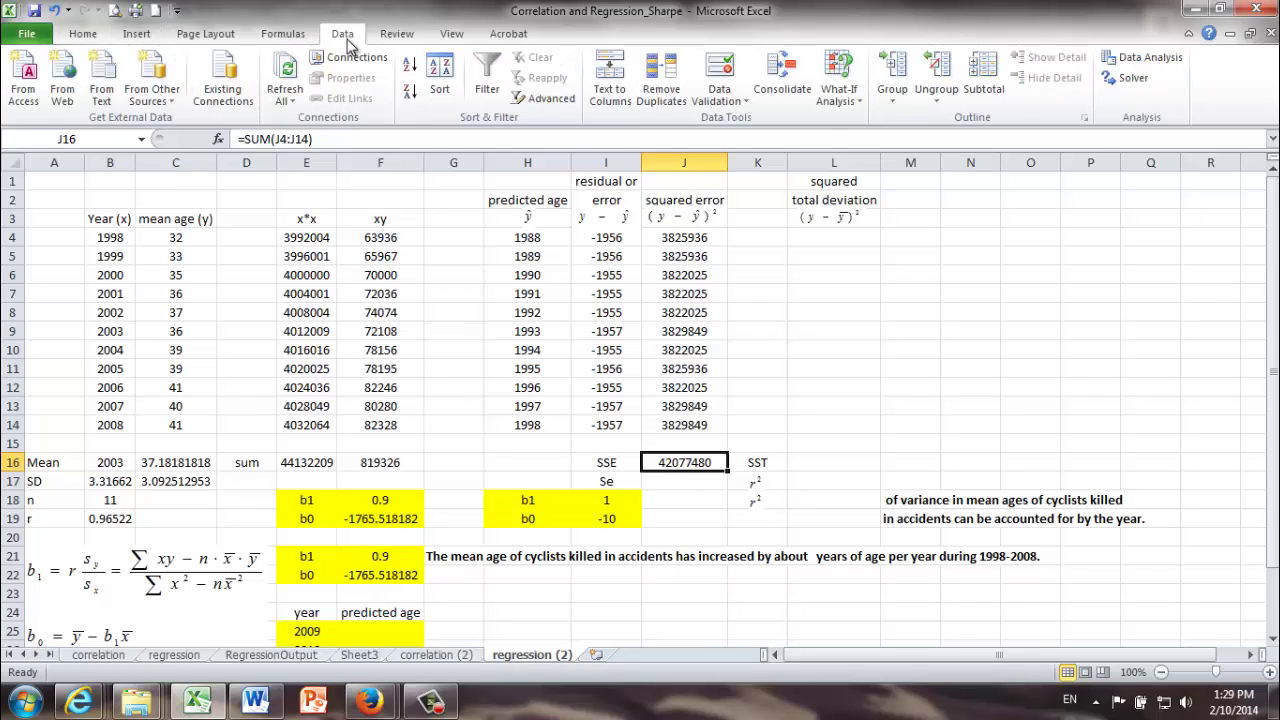
pyautogui.click(1145, 80)
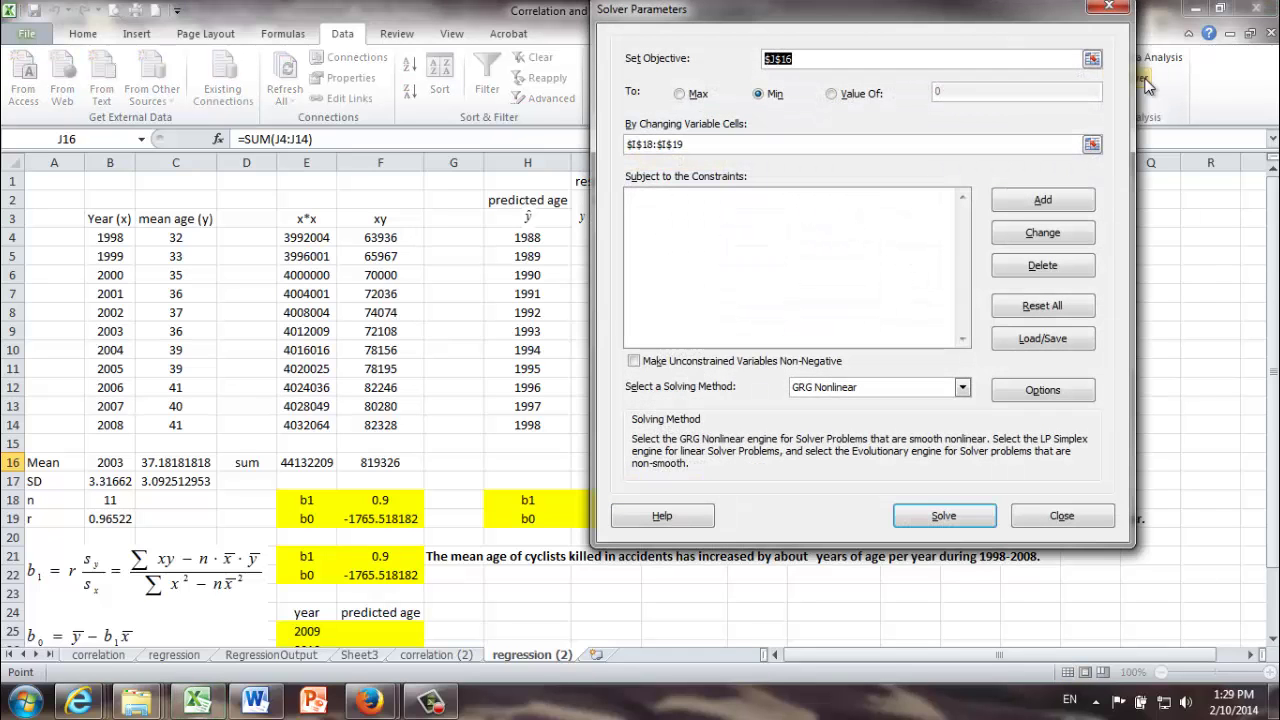
pyautogui.moveTo(910, 17); pyautogui.dragTo(292, 59)
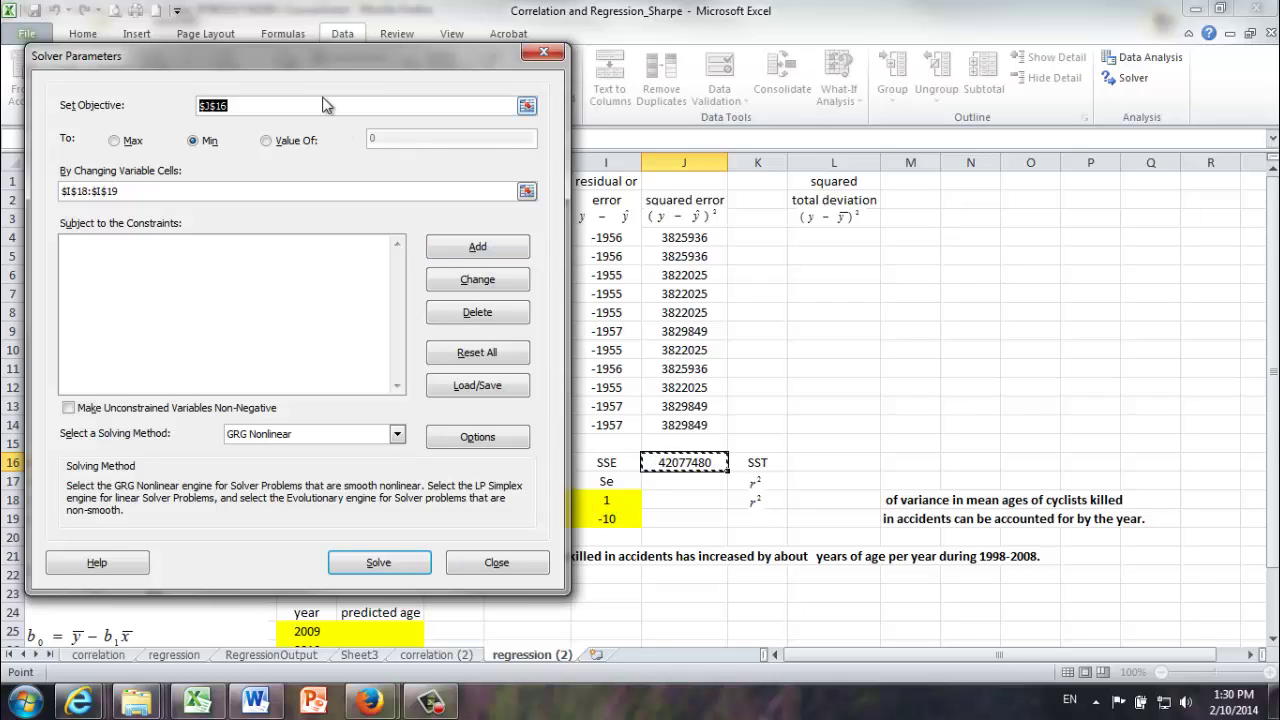
pyautogui.moveTo(313, 60); pyautogui.dragTo(323, 48)
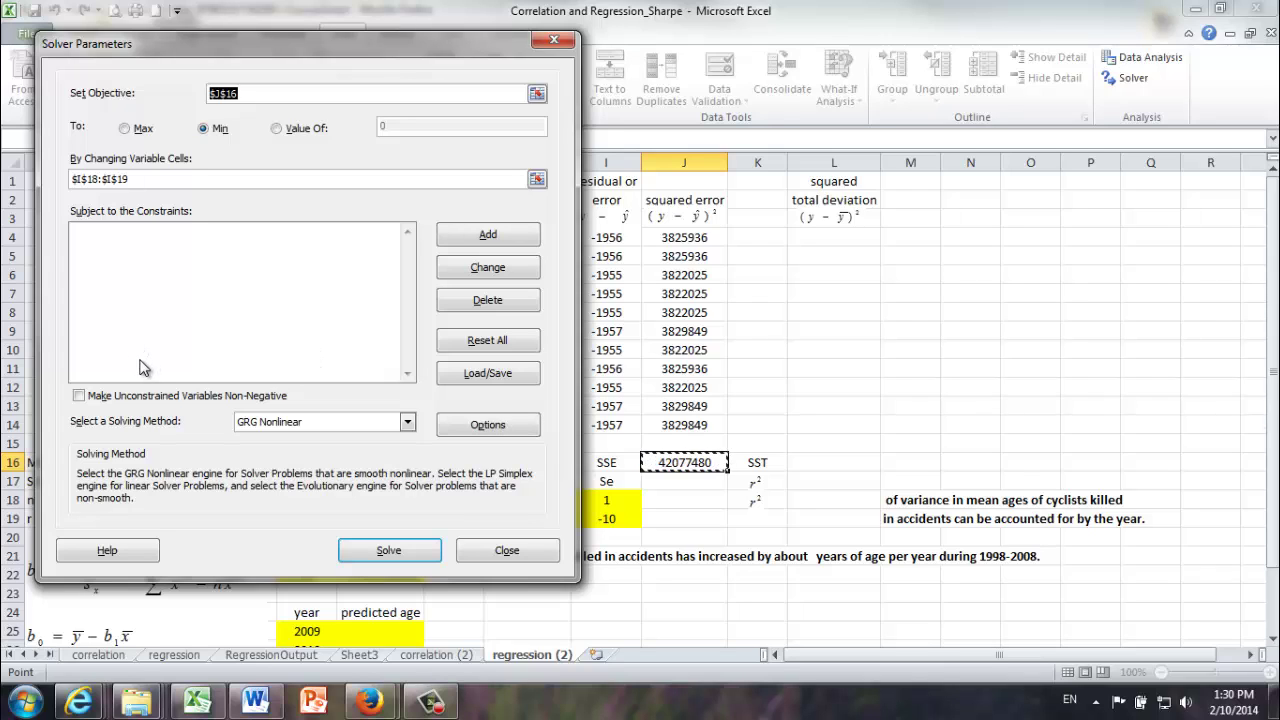
pyautogui.click(407, 424)
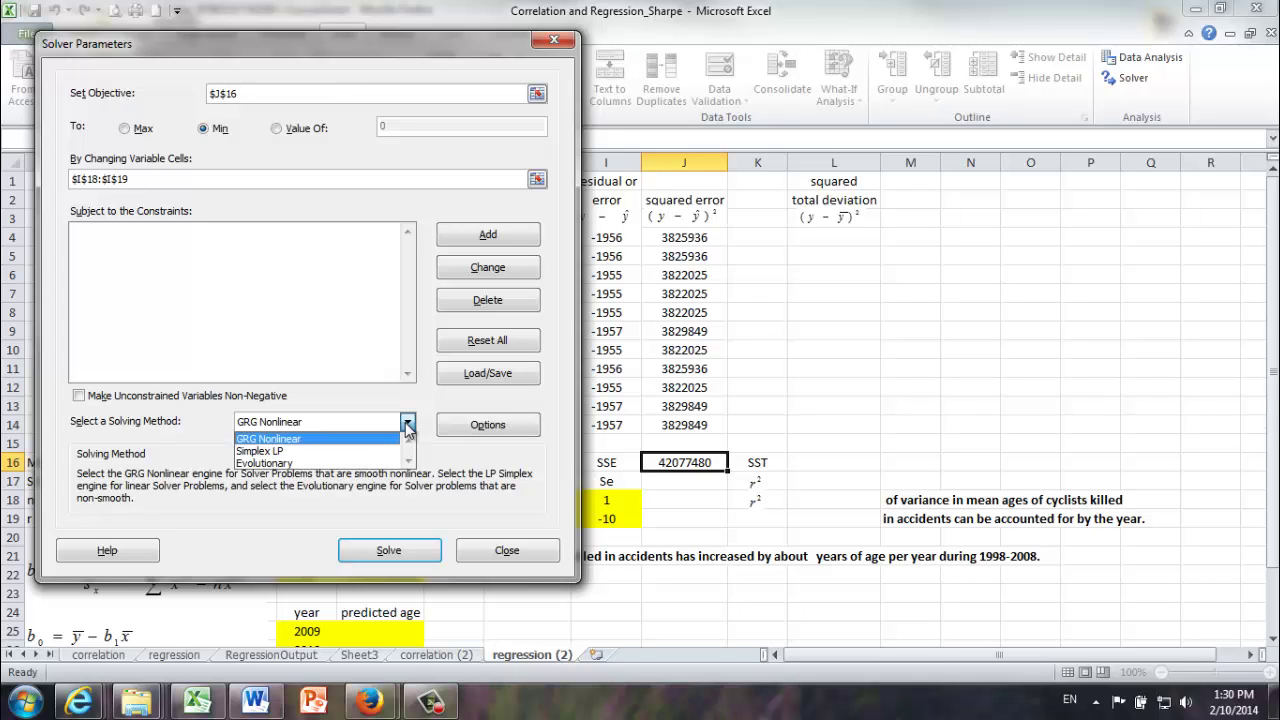
pyautogui.click(407, 426)
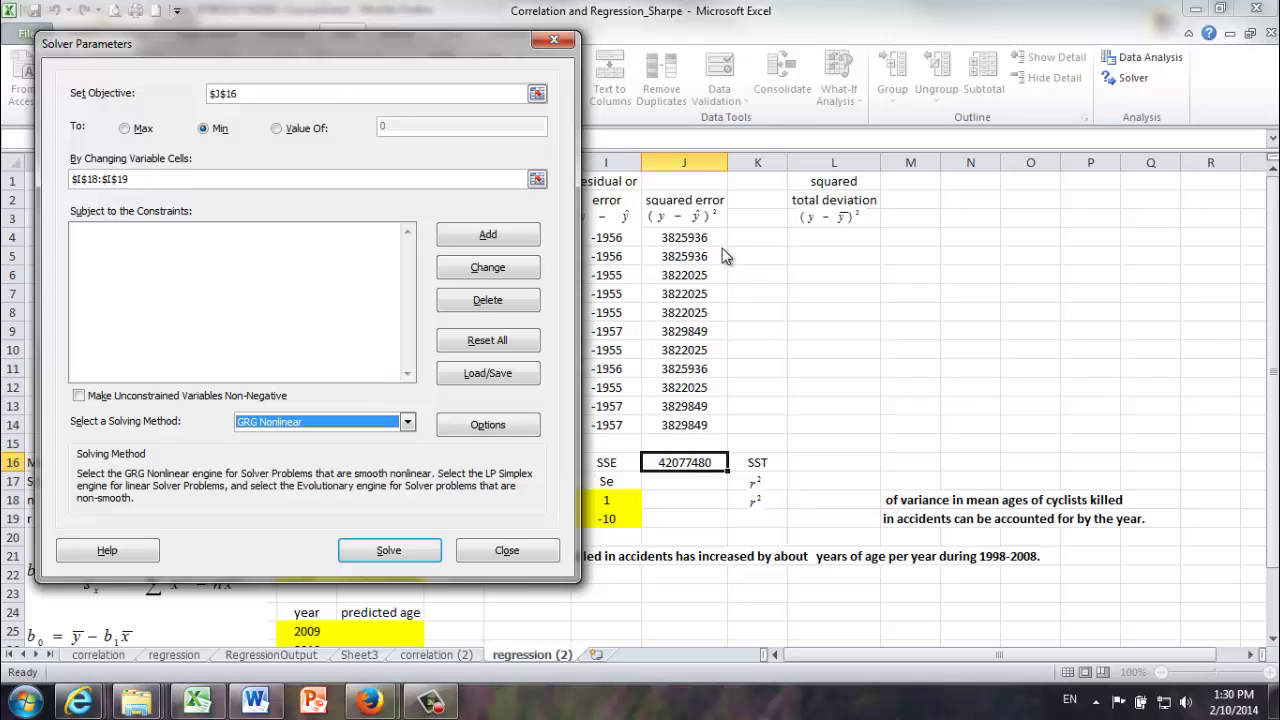
pyautogui.click(487, 425)
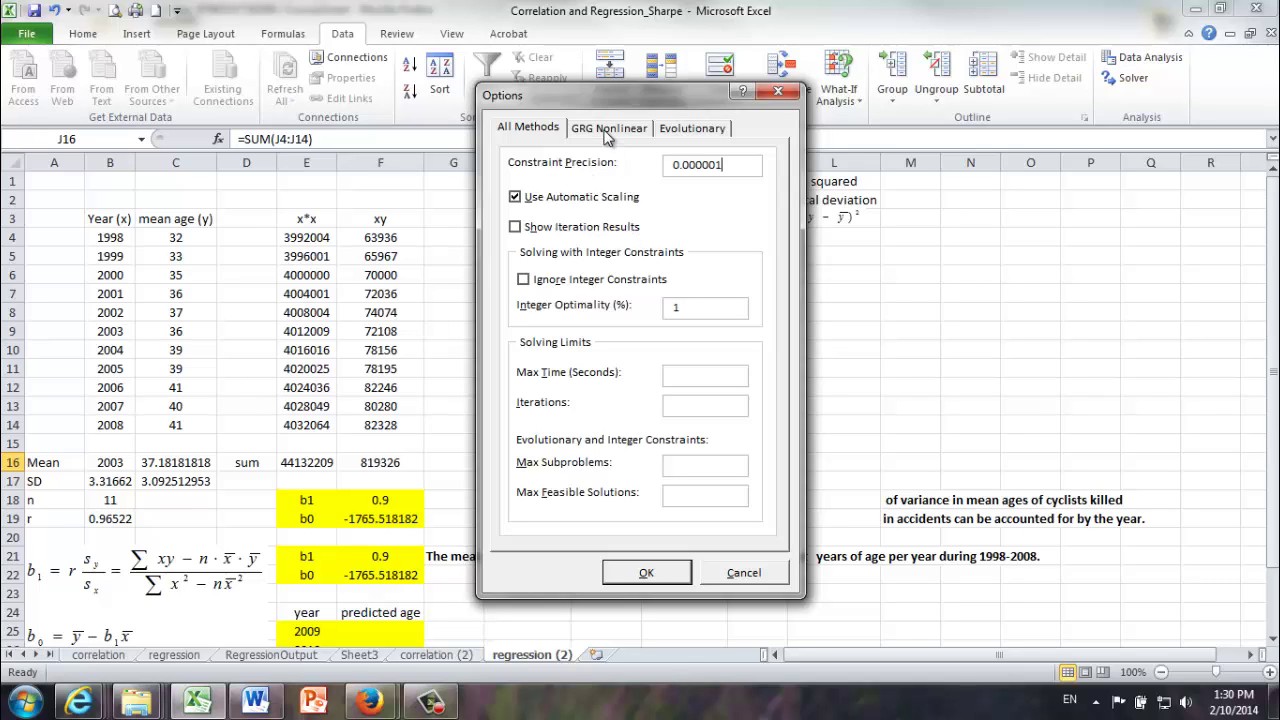
# Review the GRG Nonlinear options, leave Require Bounds on Variables unticked, and keep the defaults
pyautogui.click(606, 130)
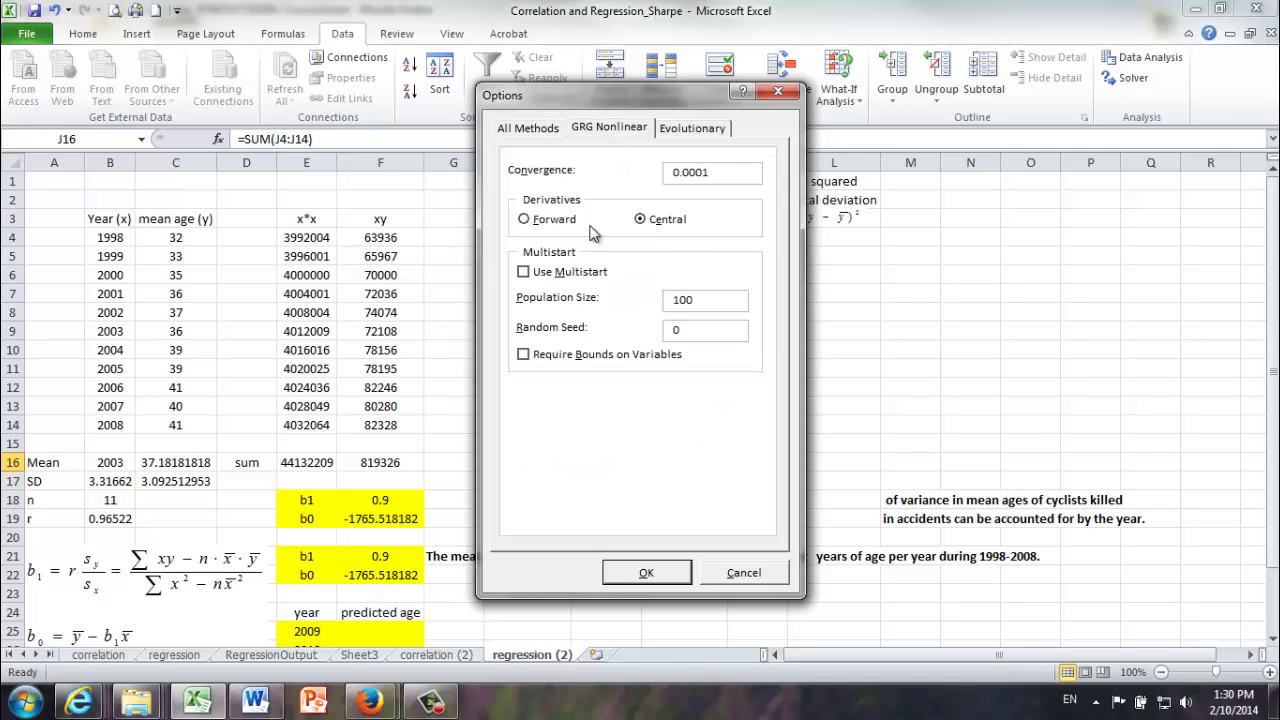
pyautogui.click(523, 356)
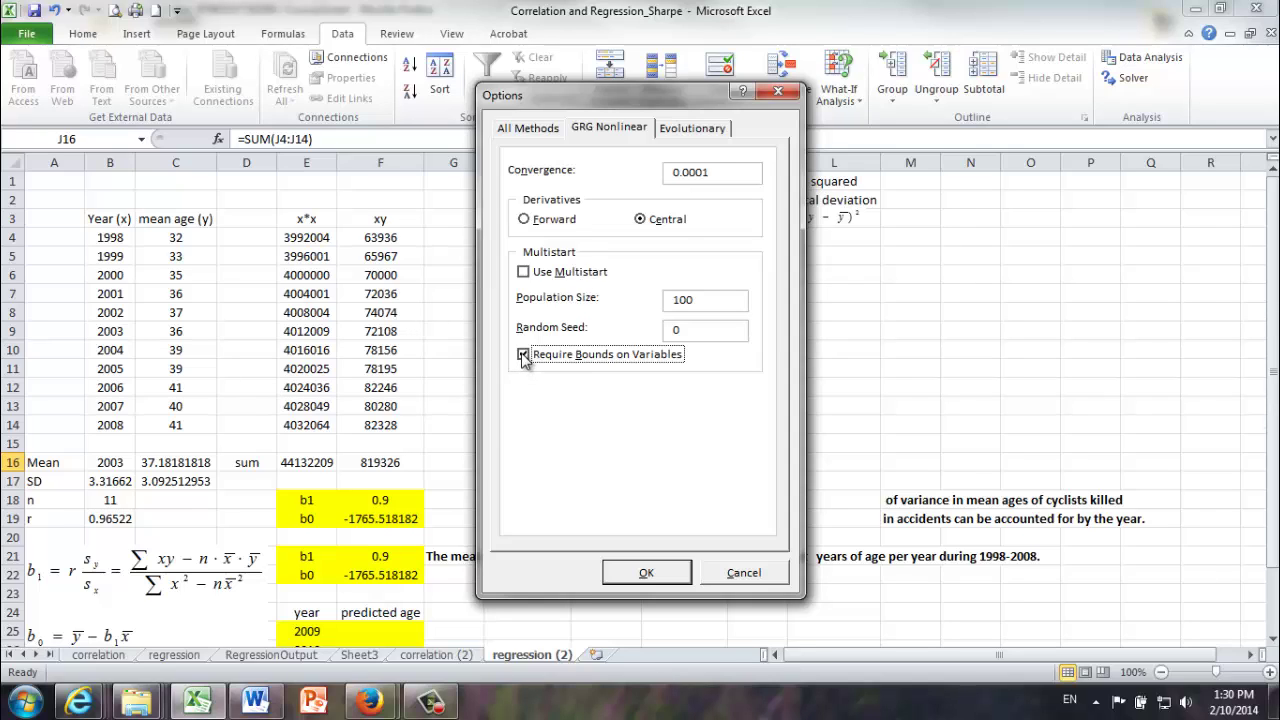
pyautogui.click(524, 357)
pyautogui.click(658, 576)
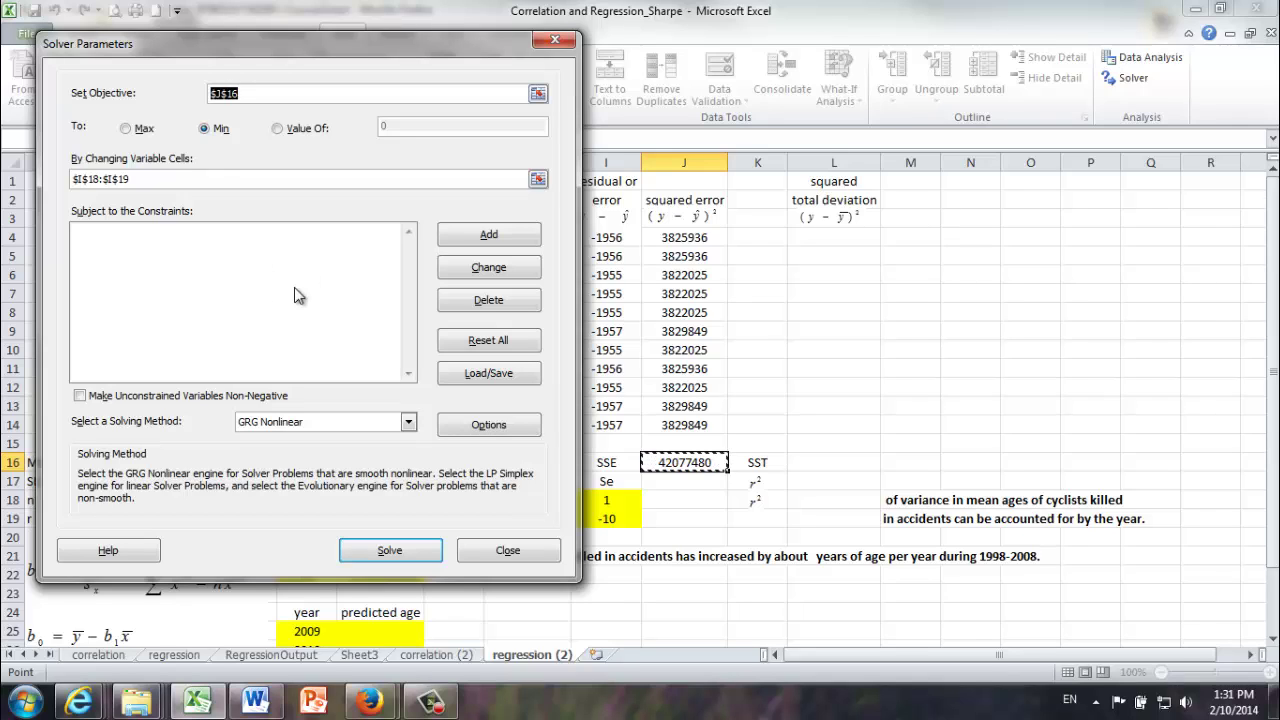
# Run Solver and keep its solution, bringing SSE down to 6.53636365
pyautogui.click(392, 551)
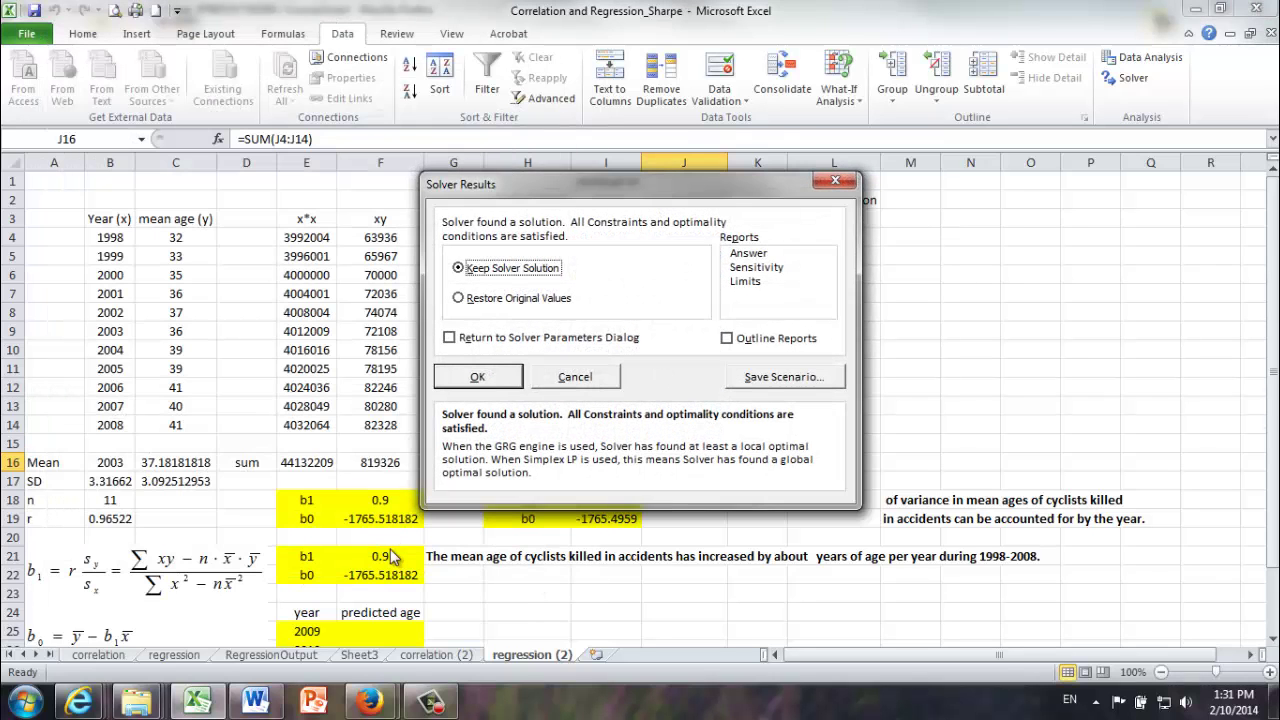
pyautogui.moveTo(582, 188); pyautogui.dragTo(586, 83)
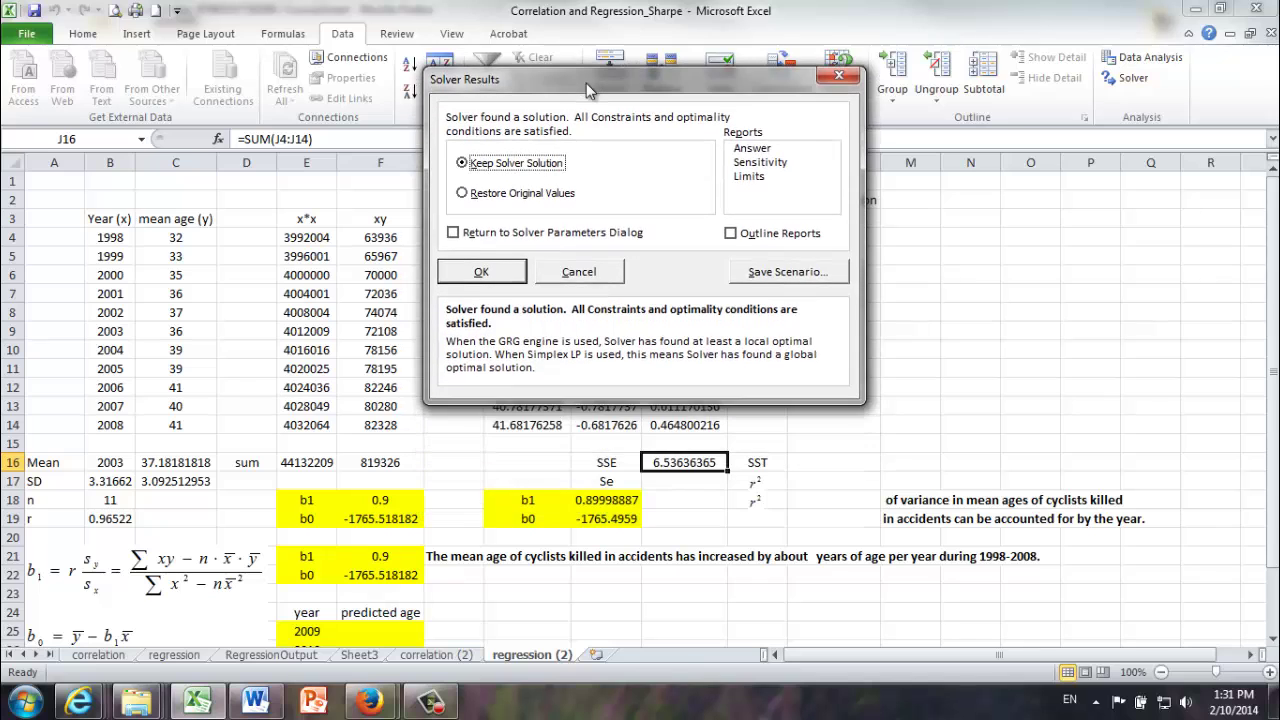
pyautogui.click(482, 274)
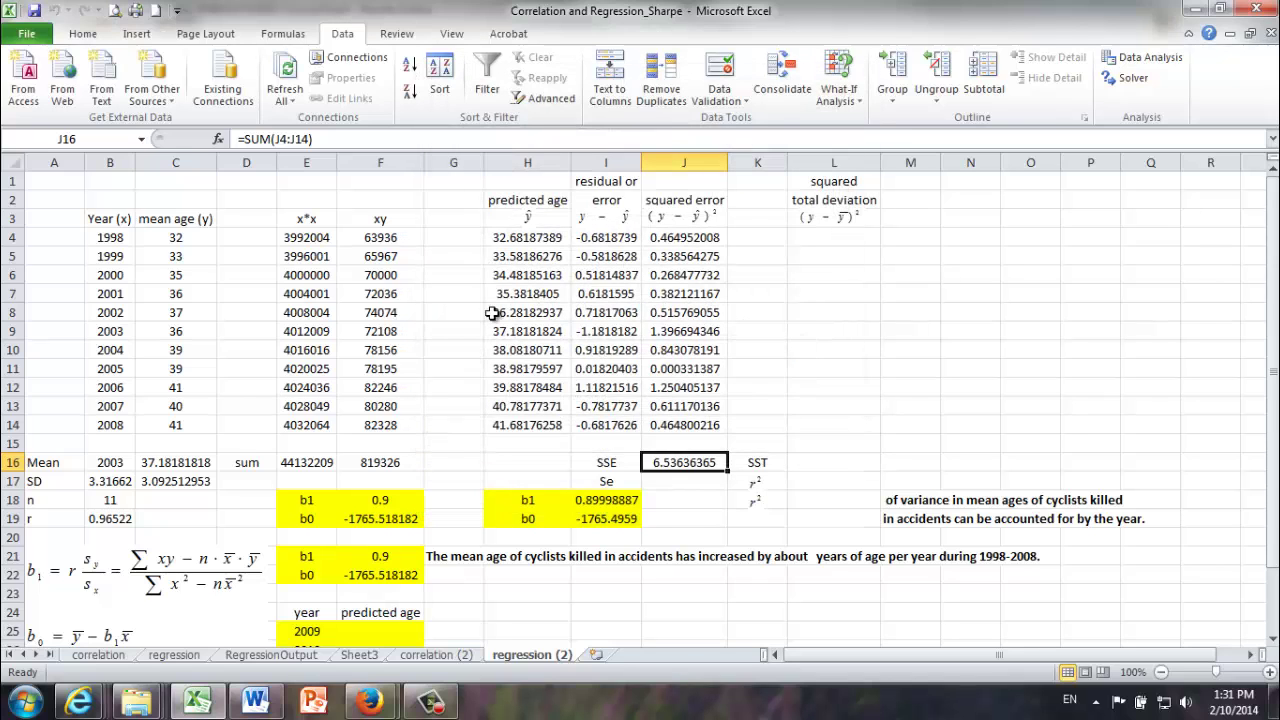
# Compare solved b1 0.89998887 and b0 -1765.4959 in I18:I19 with F18:F19, and check SSE
pyautogui.click(603, 503)
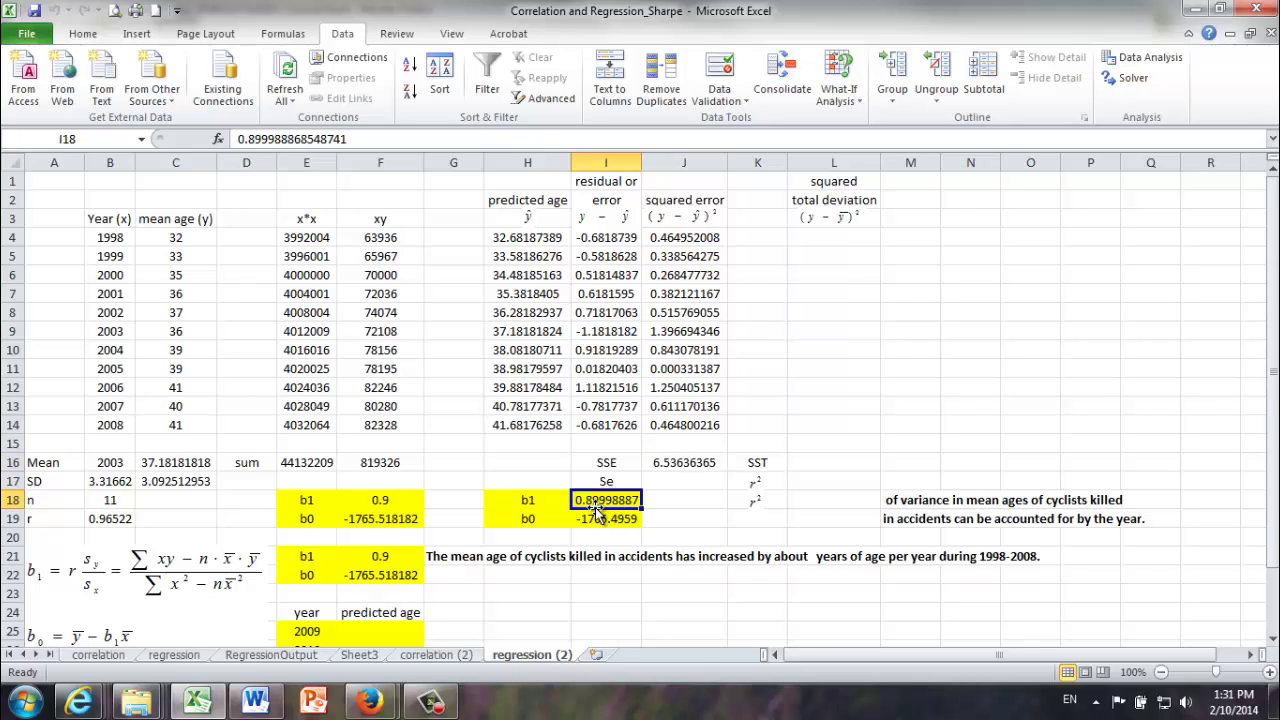
pyautogui.click(365, 500)
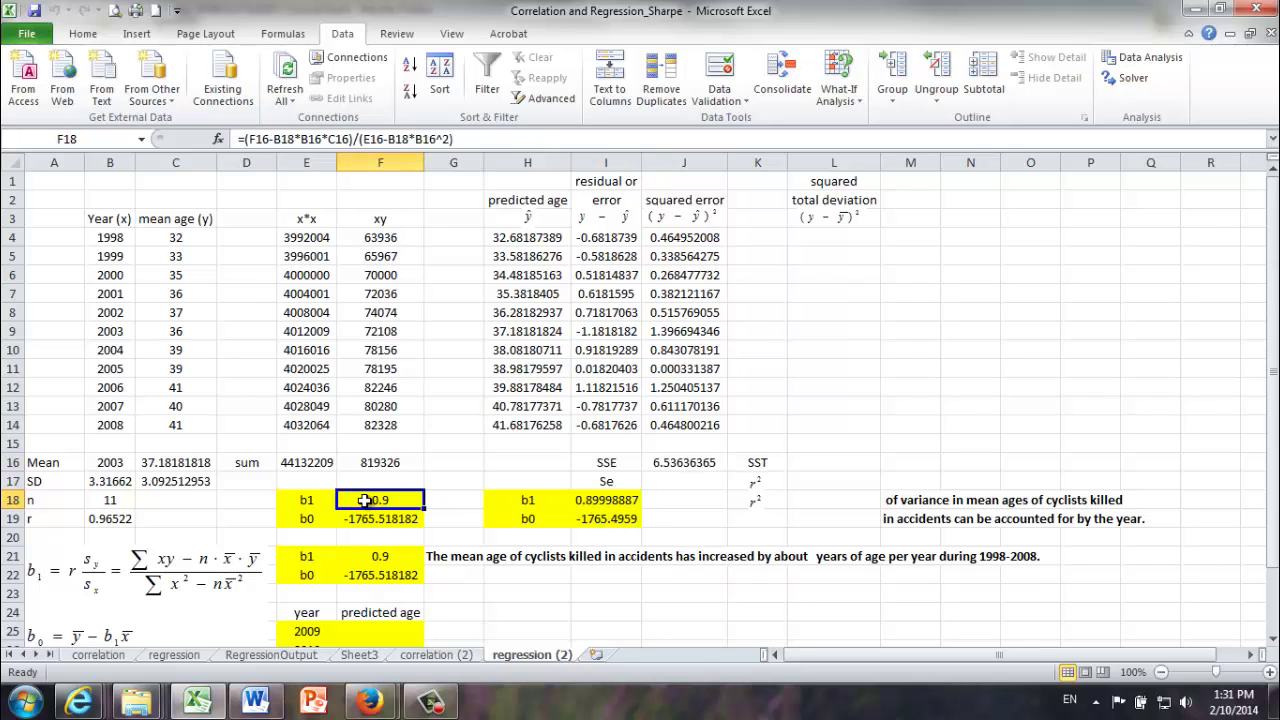
pyautogui.click(620, 505)
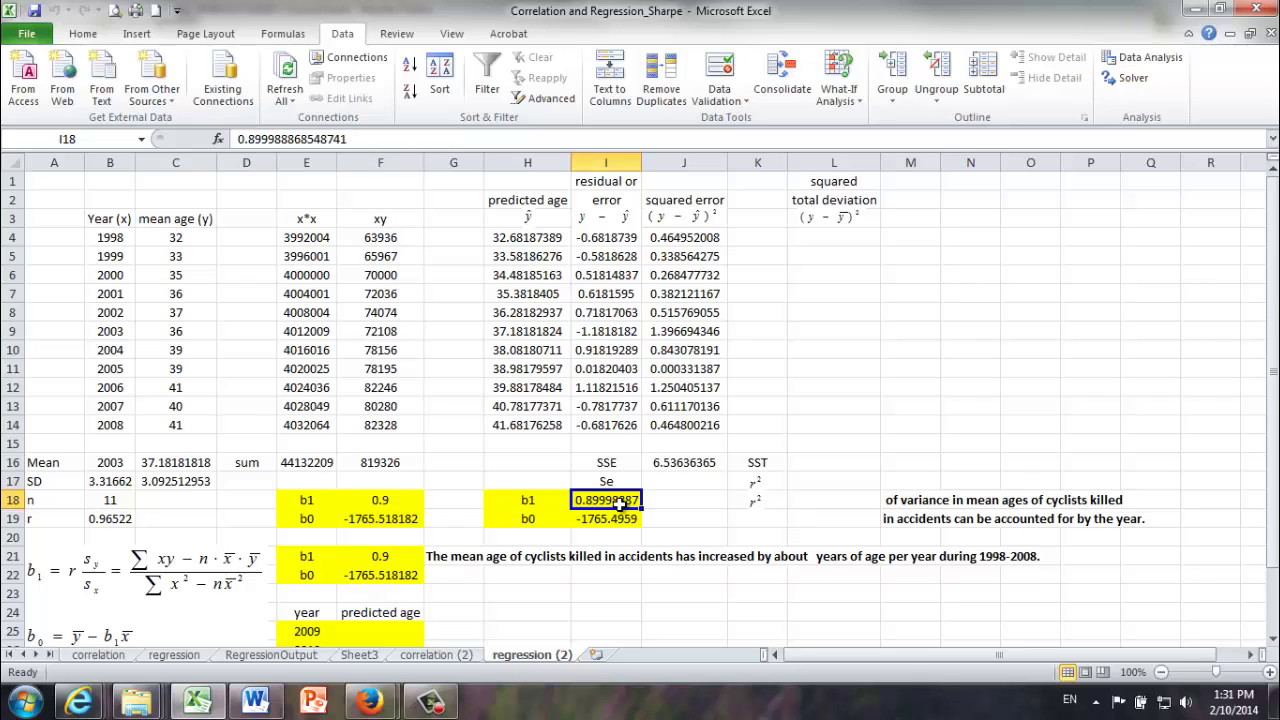
pyautogui.click(606, 520)
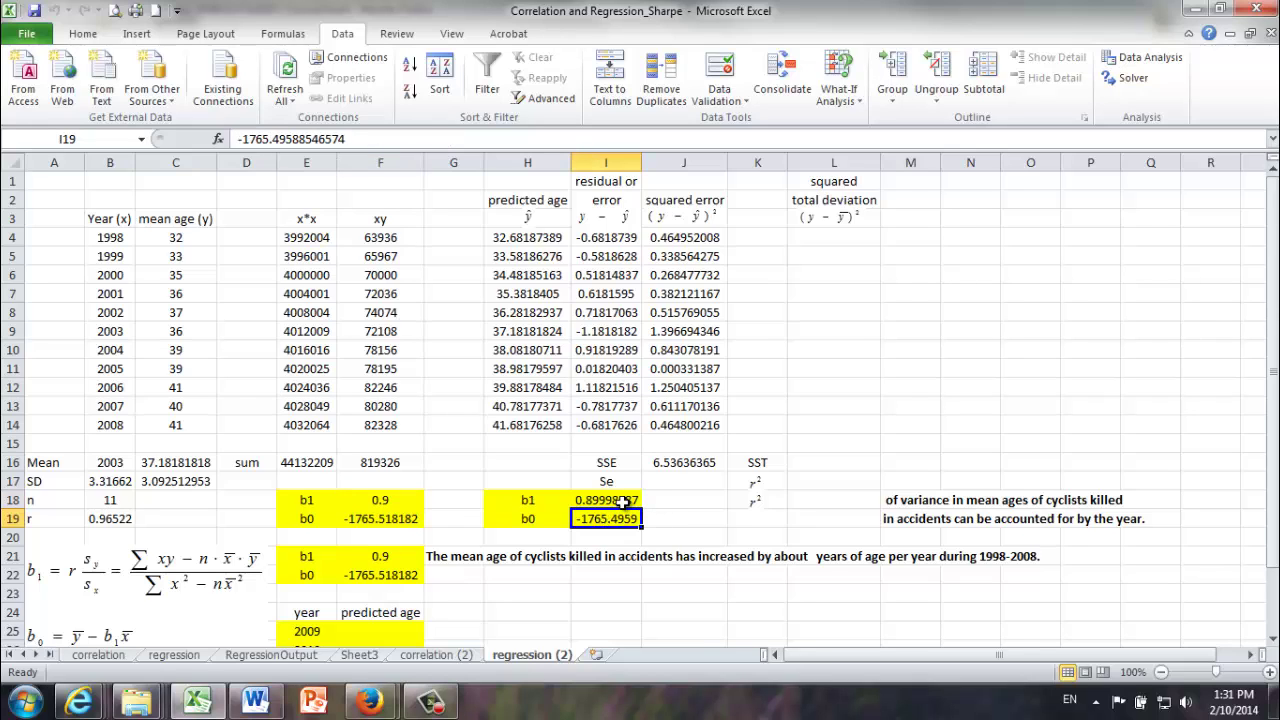
pyautogui.click(624, 502)
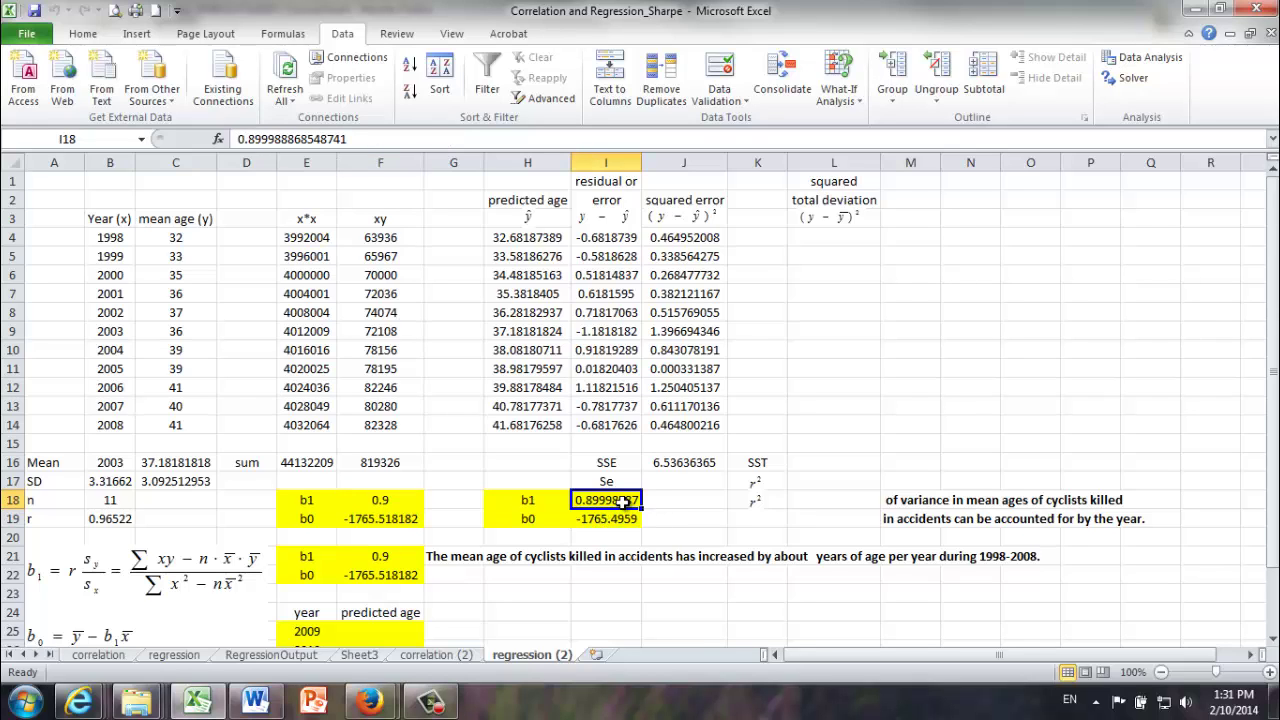
pyautogui.click(367, 500)
pyautogui.click(622, 502)
pyautogui.click(595, 524)
pyautogui.click(596, 501)
pyautogui.click(510, 501)
pyautogui.click(516, 518)
pyautogui.click(595, 519)
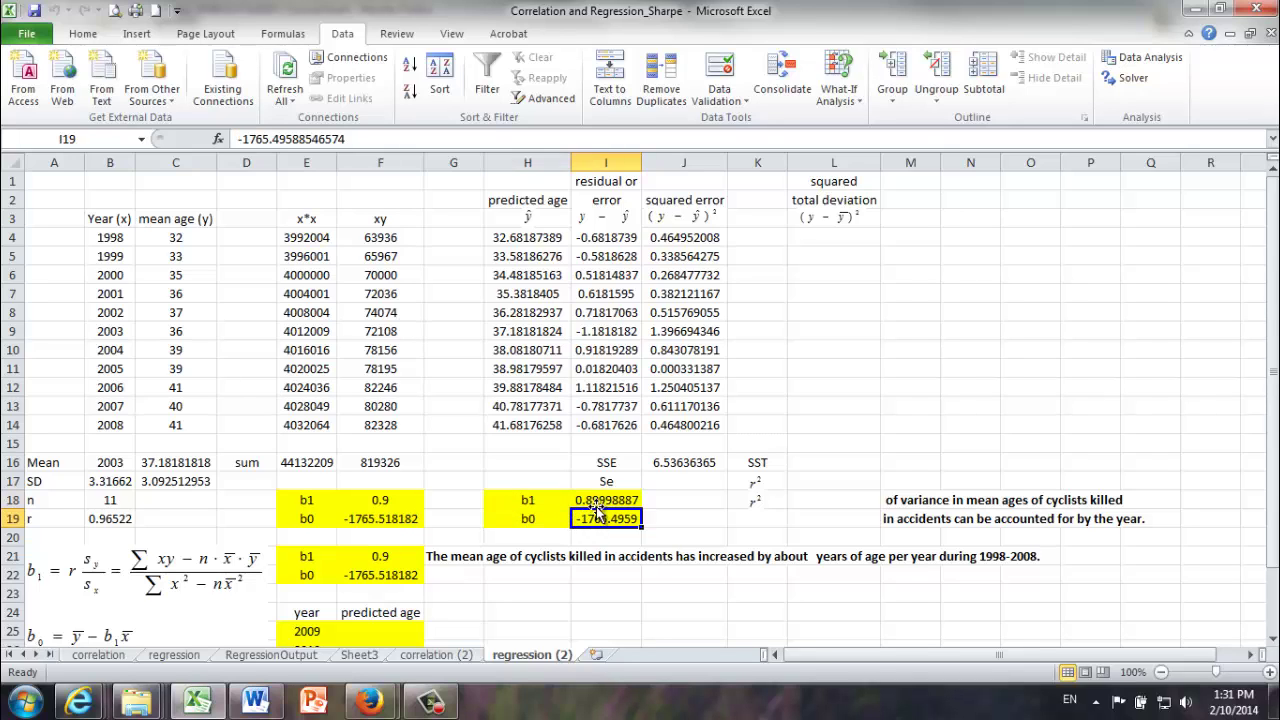
pyautogui.click(671, 465)
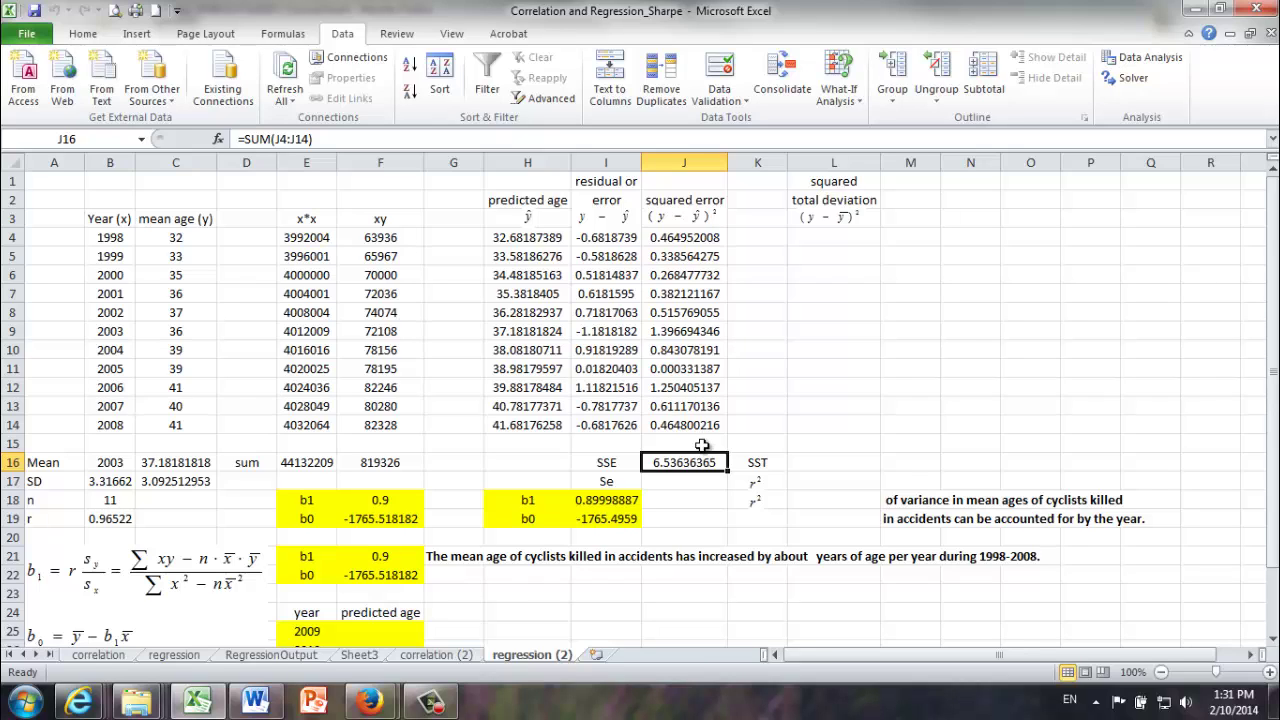
pyautogui.click(672, 486)
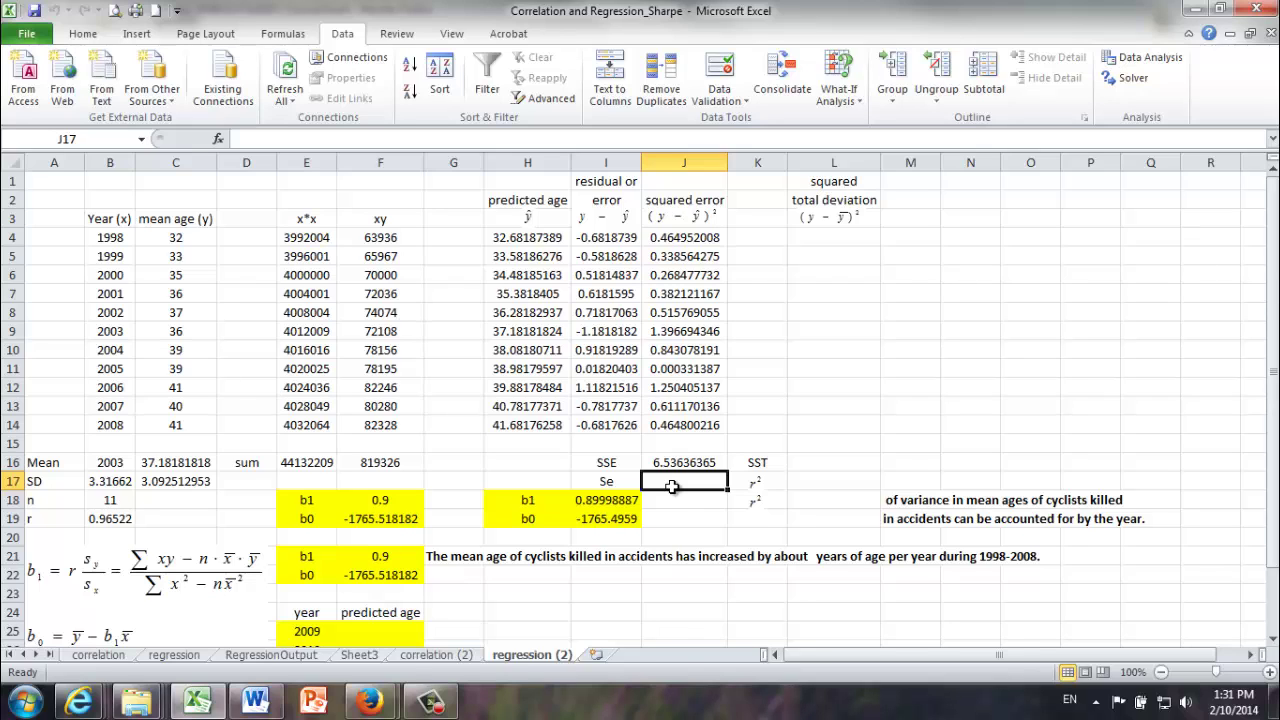
pyautogui.write('=')
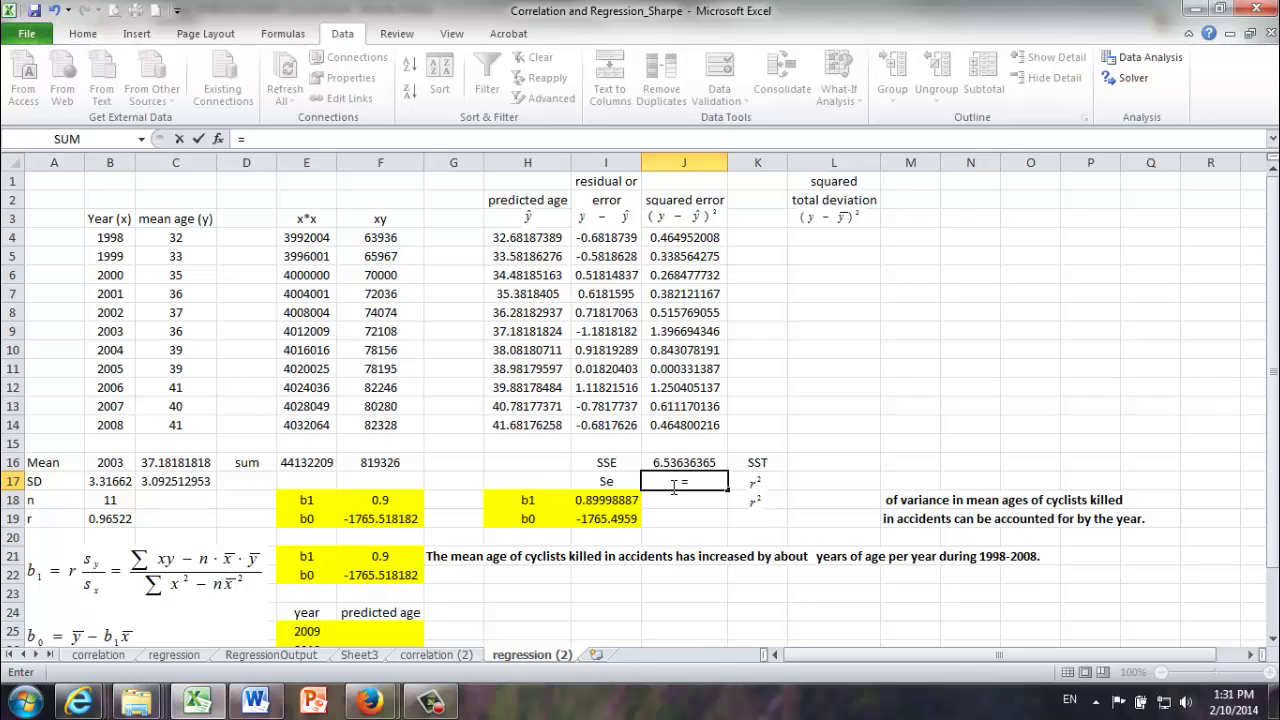
pyautogui.write('sqrt(')
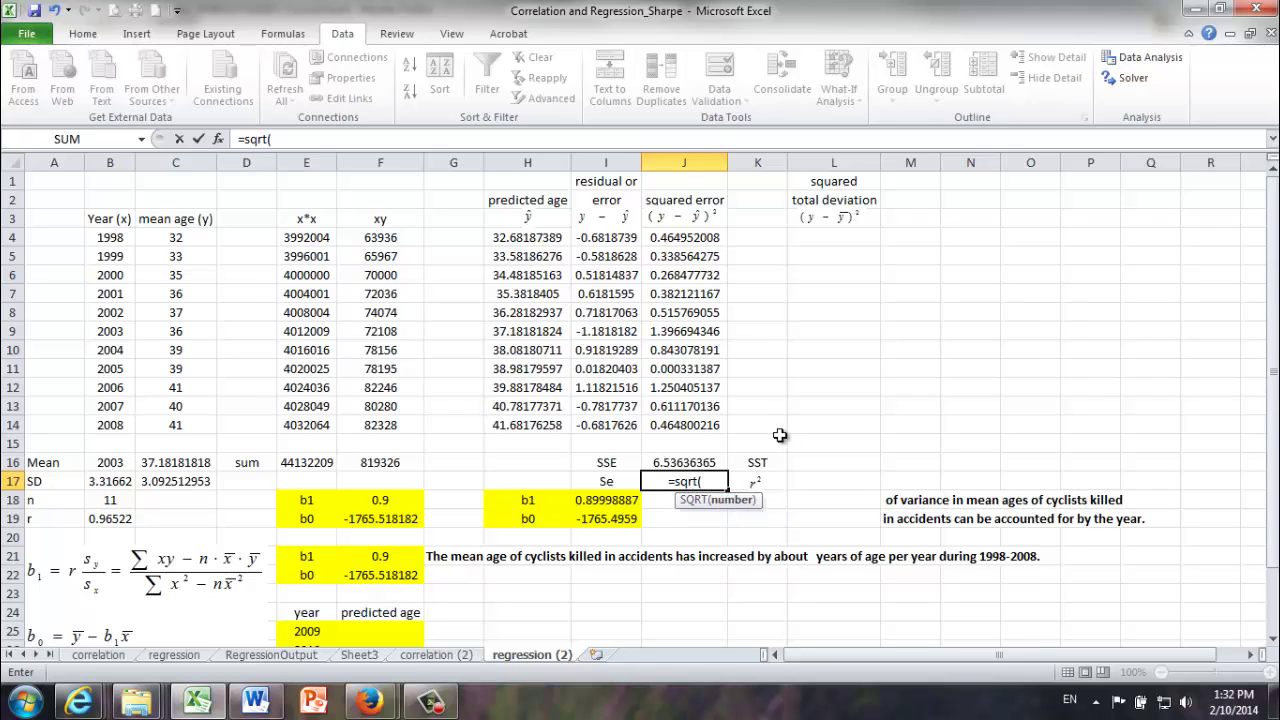
pyautogui.click(672, 464)
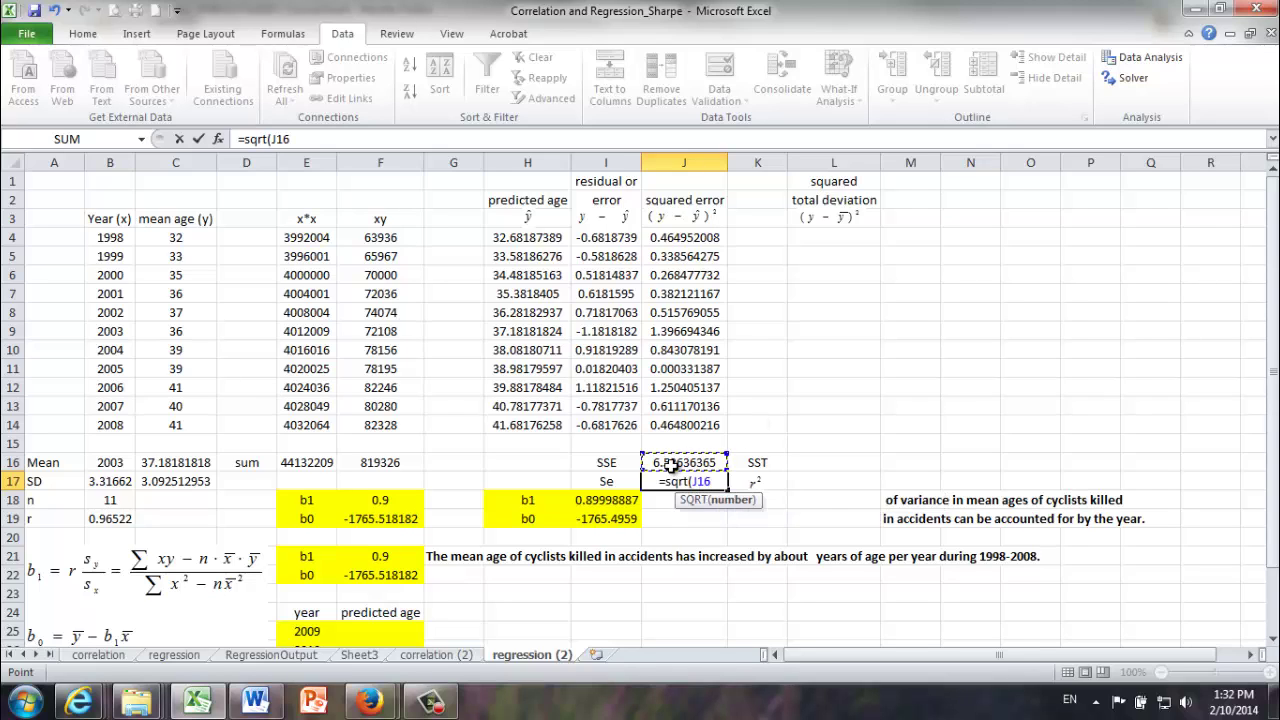
pyautogui.write('/(')
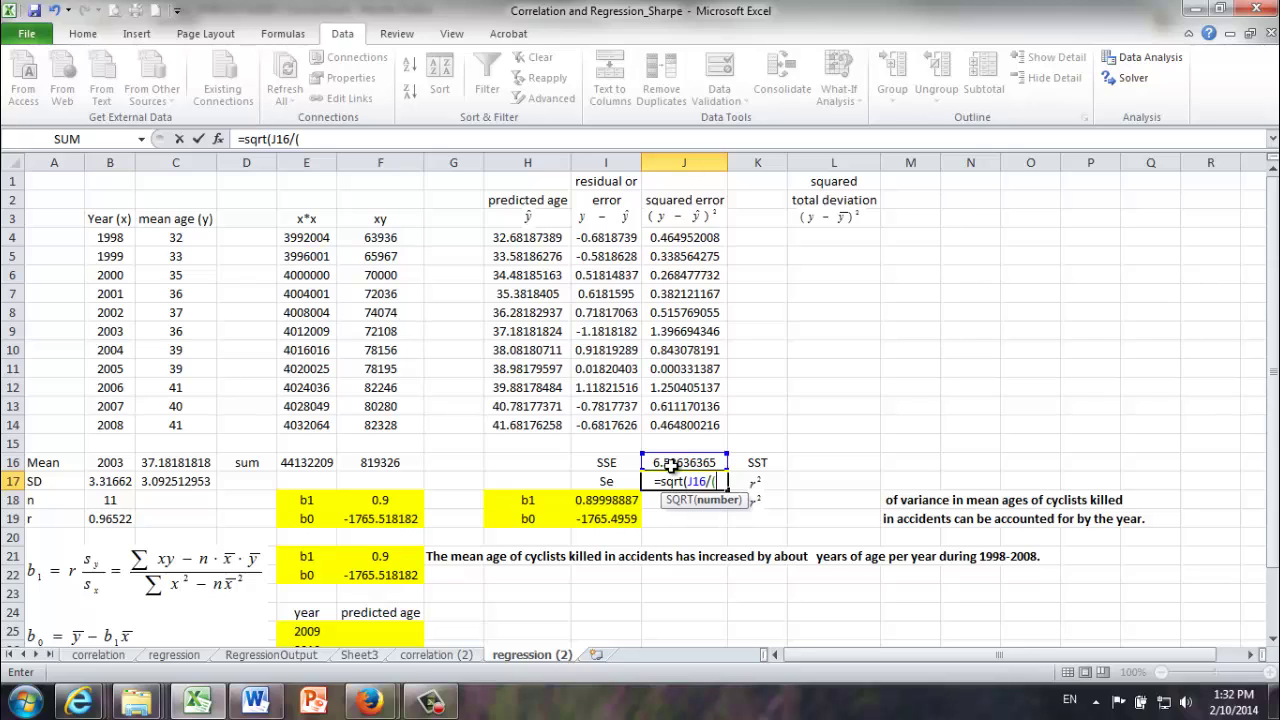
pyautogui.click(109, 502)
pyautogui.write('-2)')
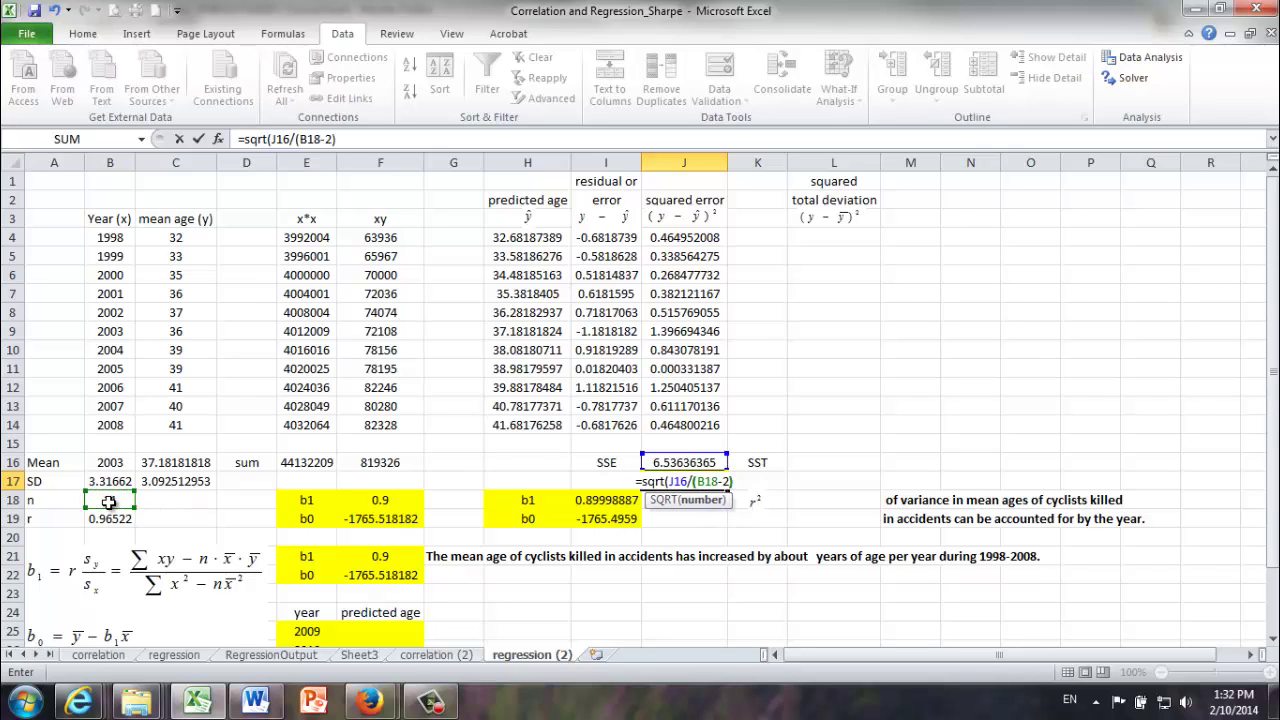
pyautogui.press('Return')
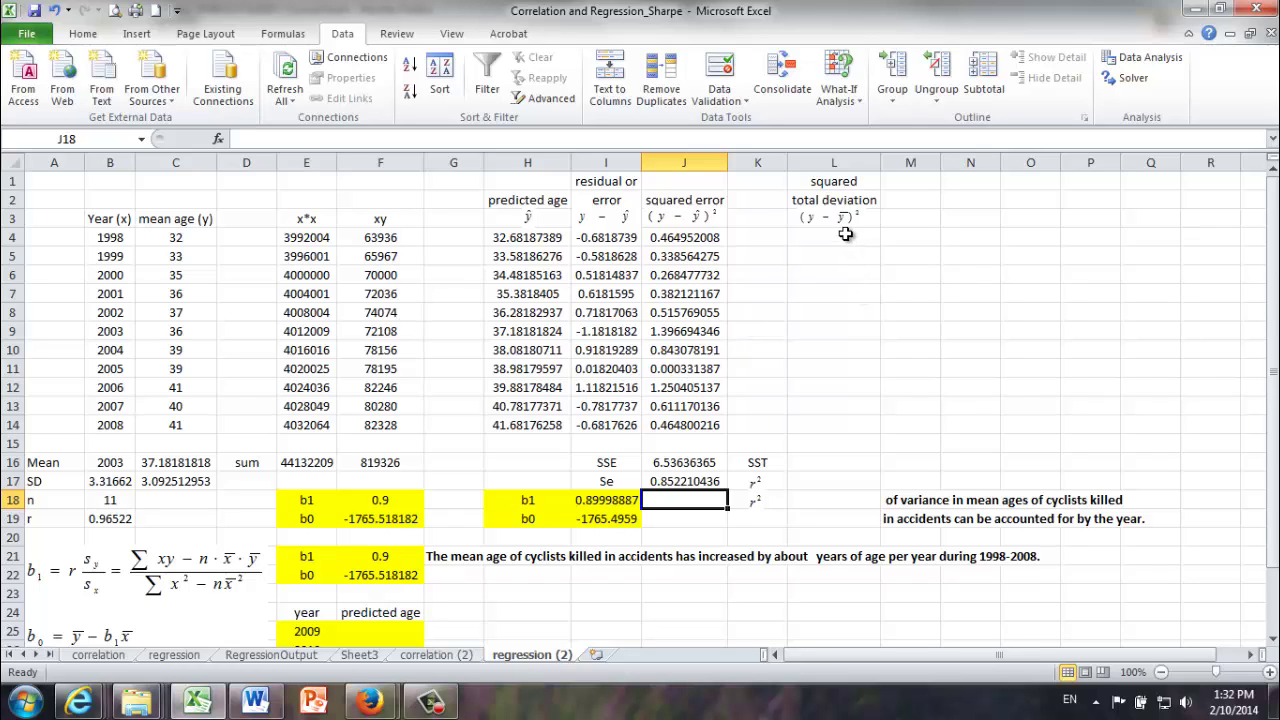
pyautogui.click(762, 463)
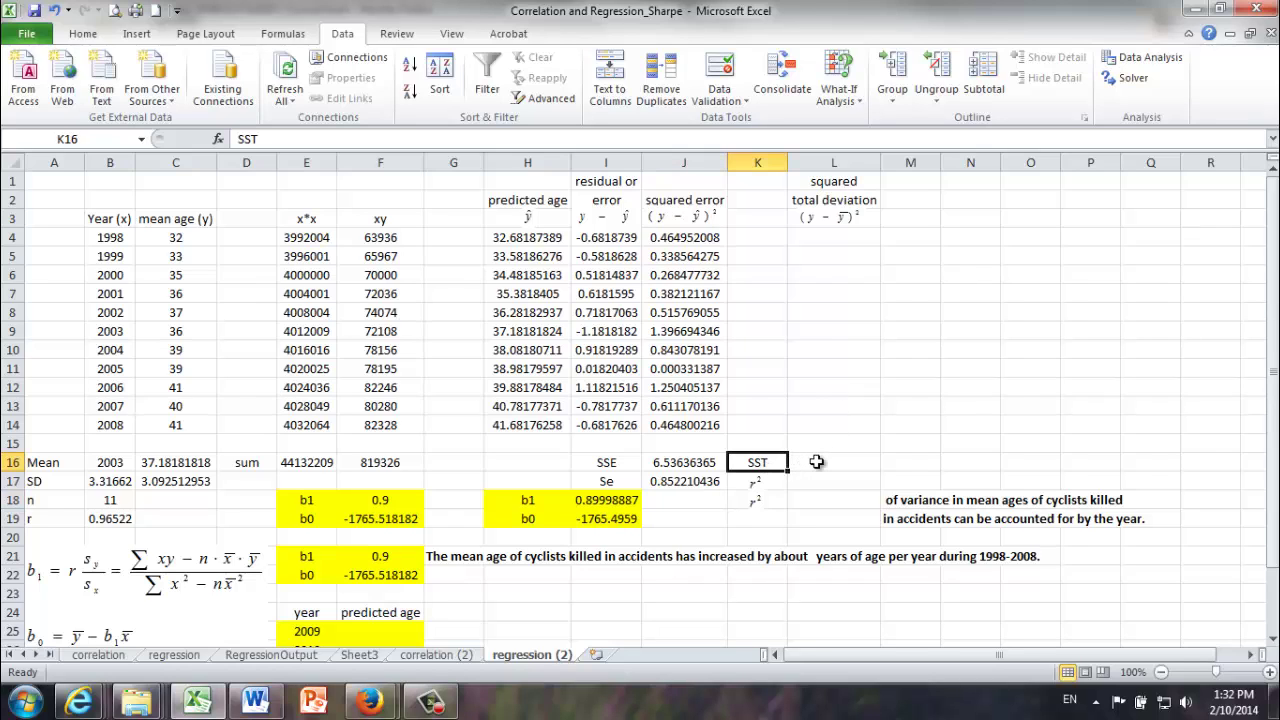
pyautogui.click(818, 463)
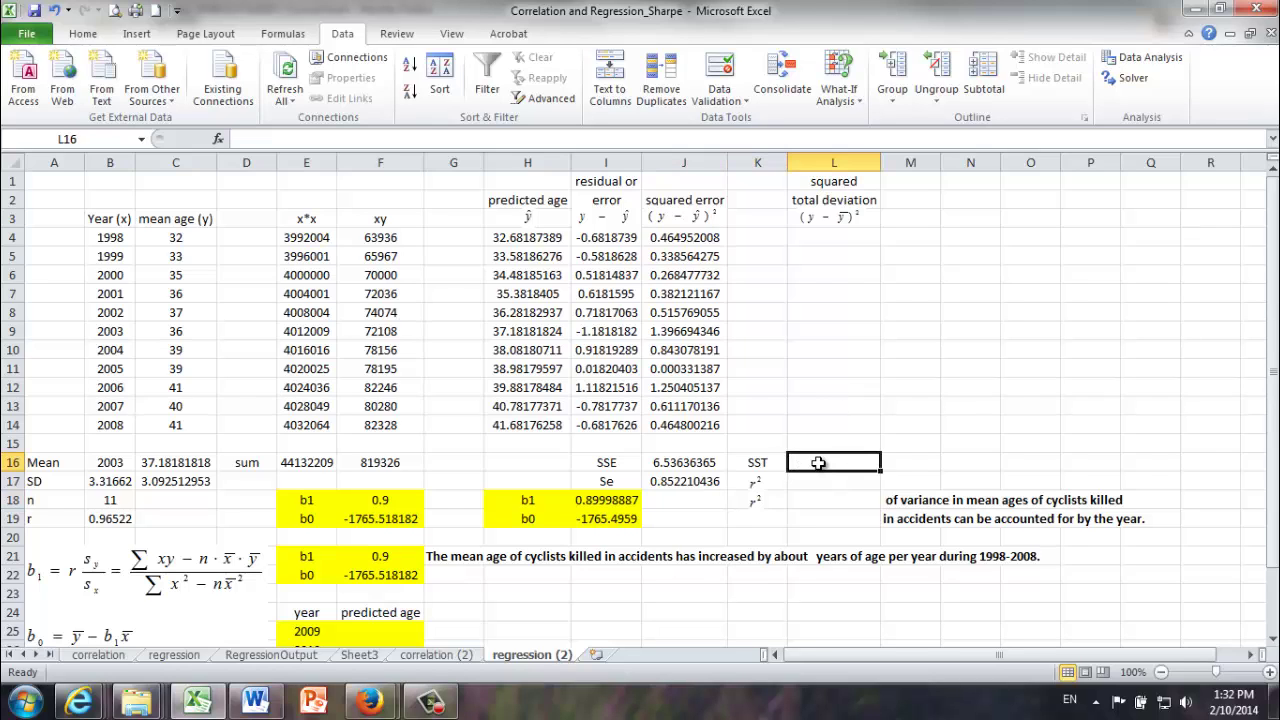
pyautogui.click(864, 200)
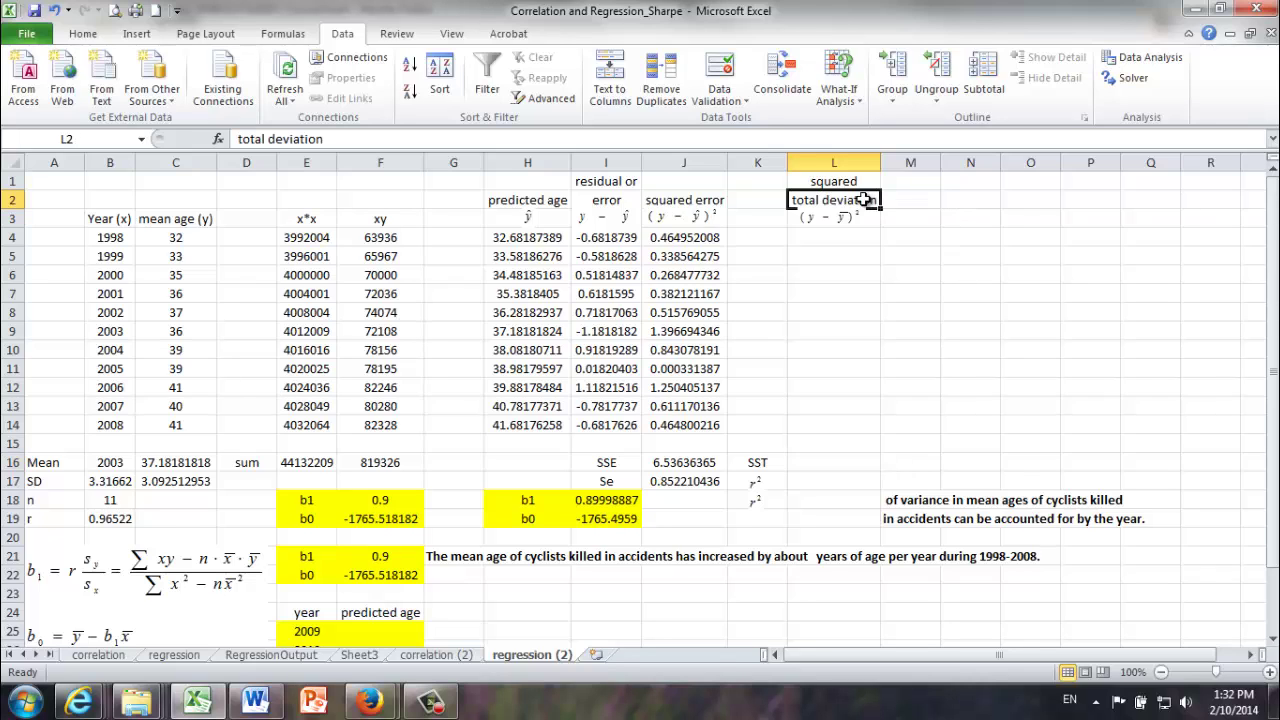
# Enter =(C4-$C$16)^2 in L4 for the first squared total deviation, 26.85123967
pyautogui.click(166, 460)
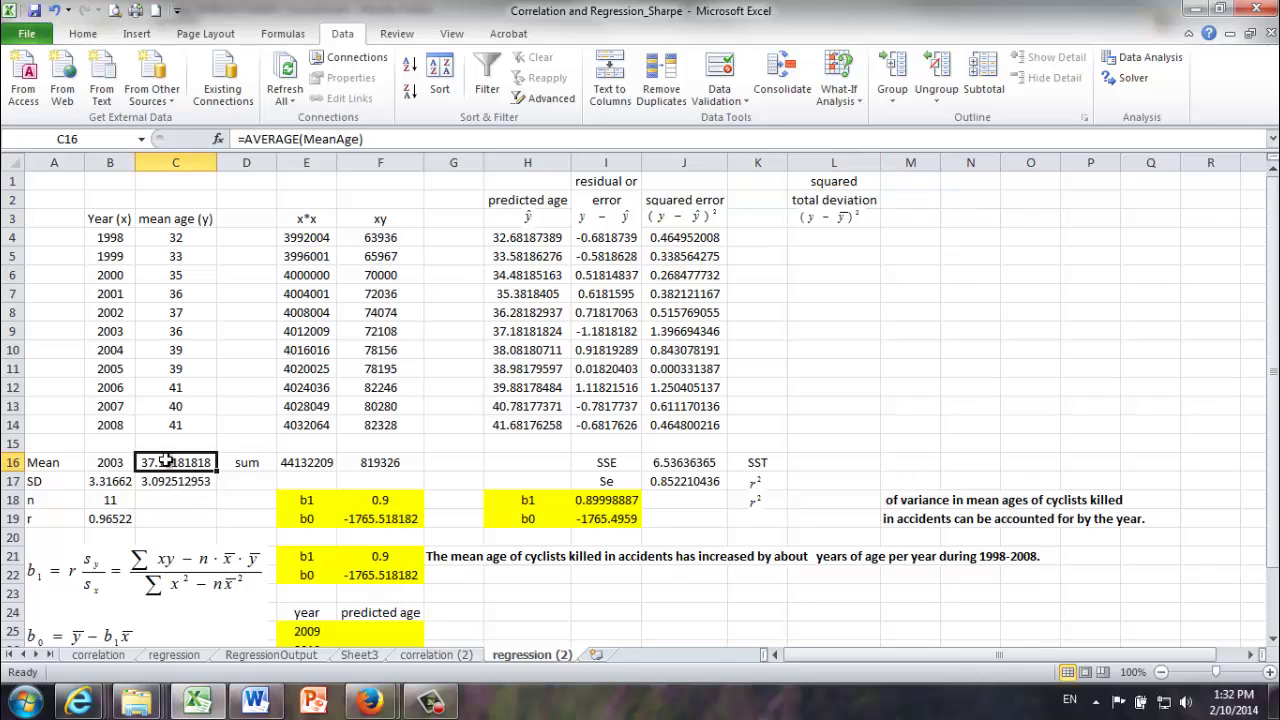
pyautogui.click(818, 224)
pyautogui.click(814, 238)
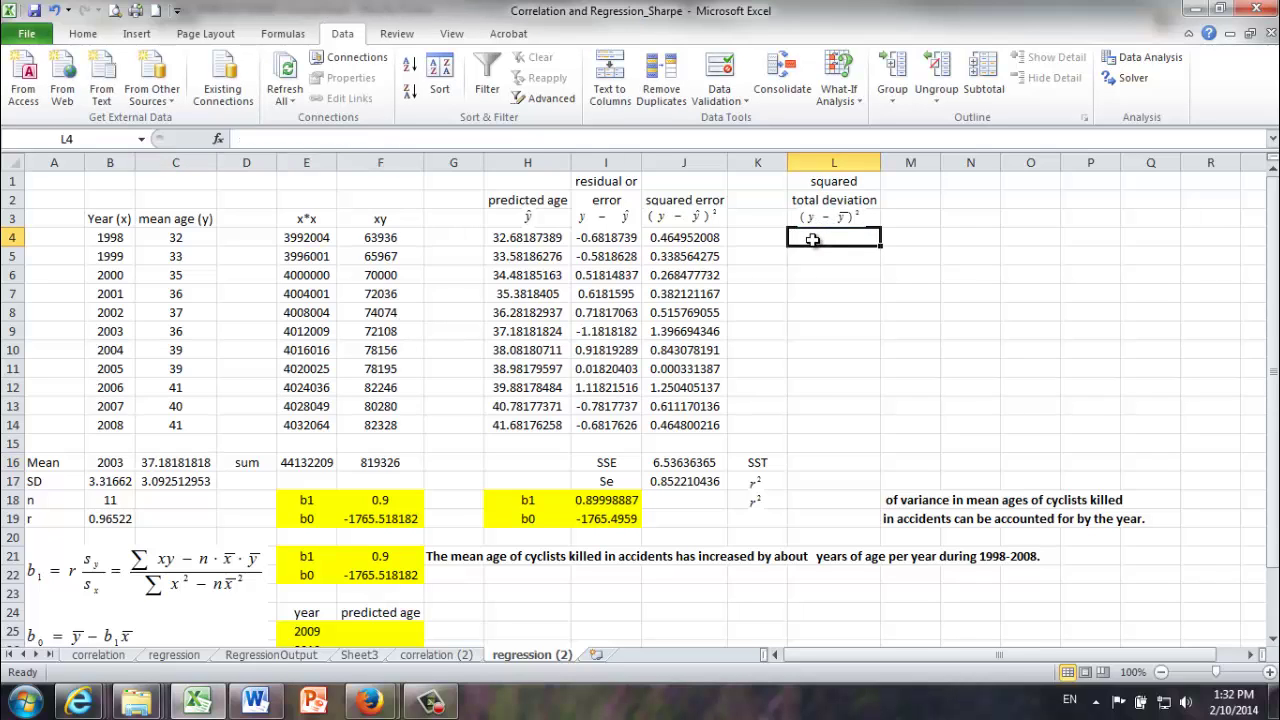
pyautogui.write('=')
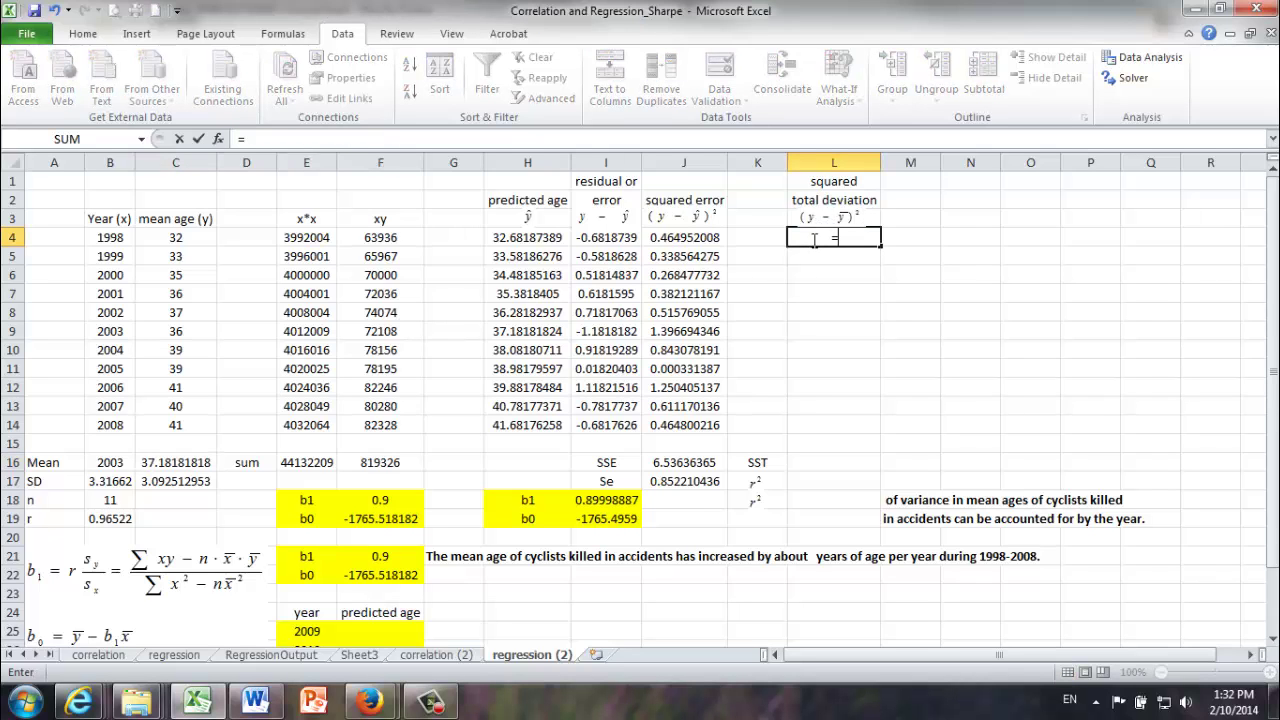
pyautogui.write('(')
pyautogui.click(167, 241)
pyautogui.write('-')
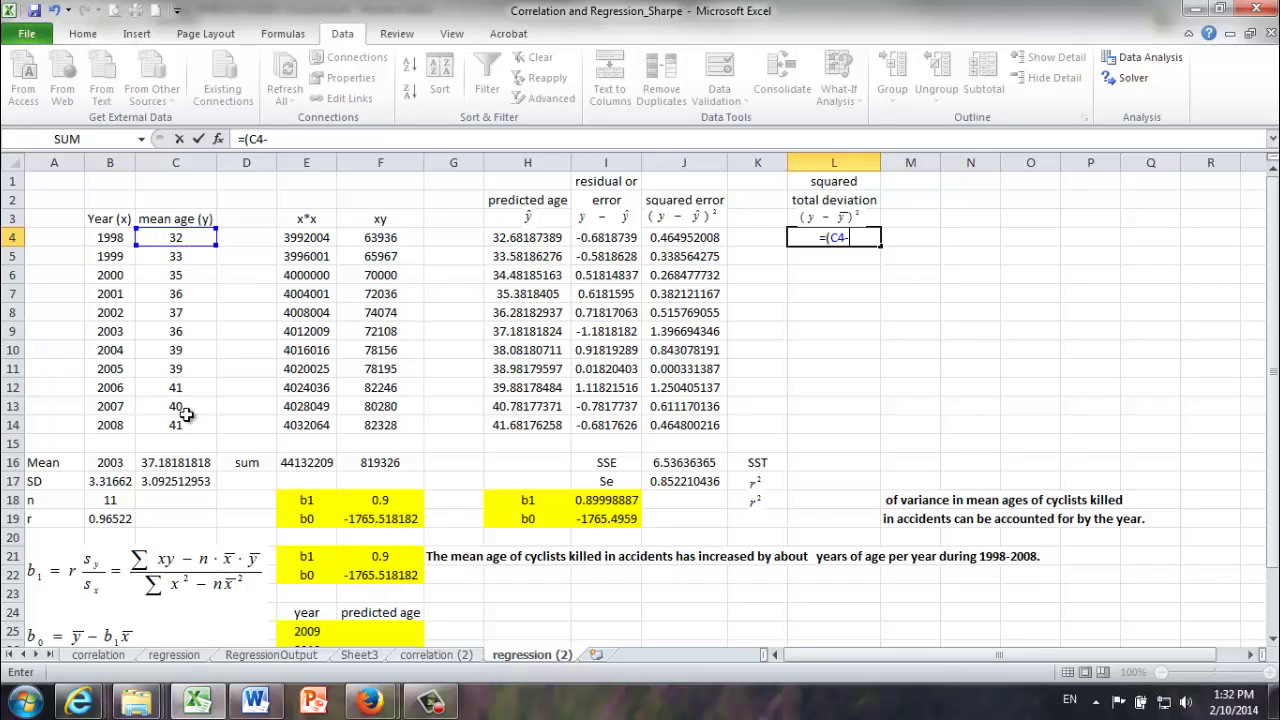
pyautogui.click(180, 464)
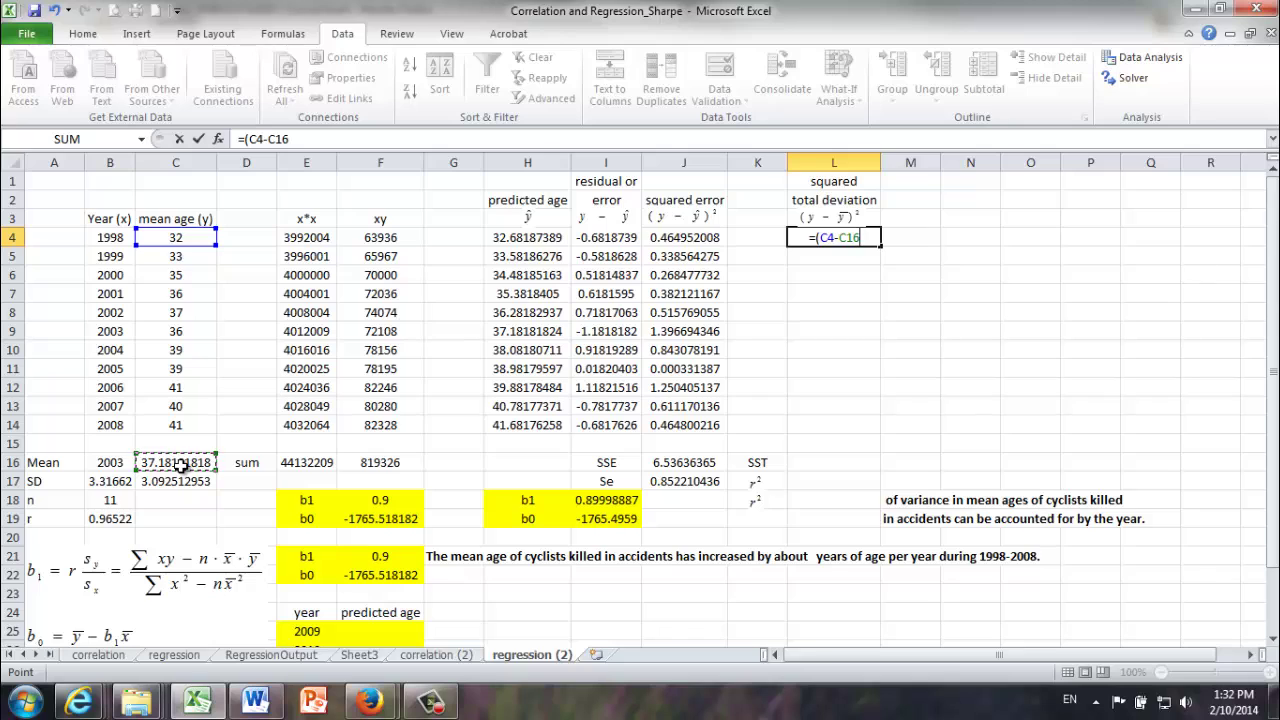
pyautogui.press('F4')
pyautogui.write(')^2')
pyautogui.press('Return')
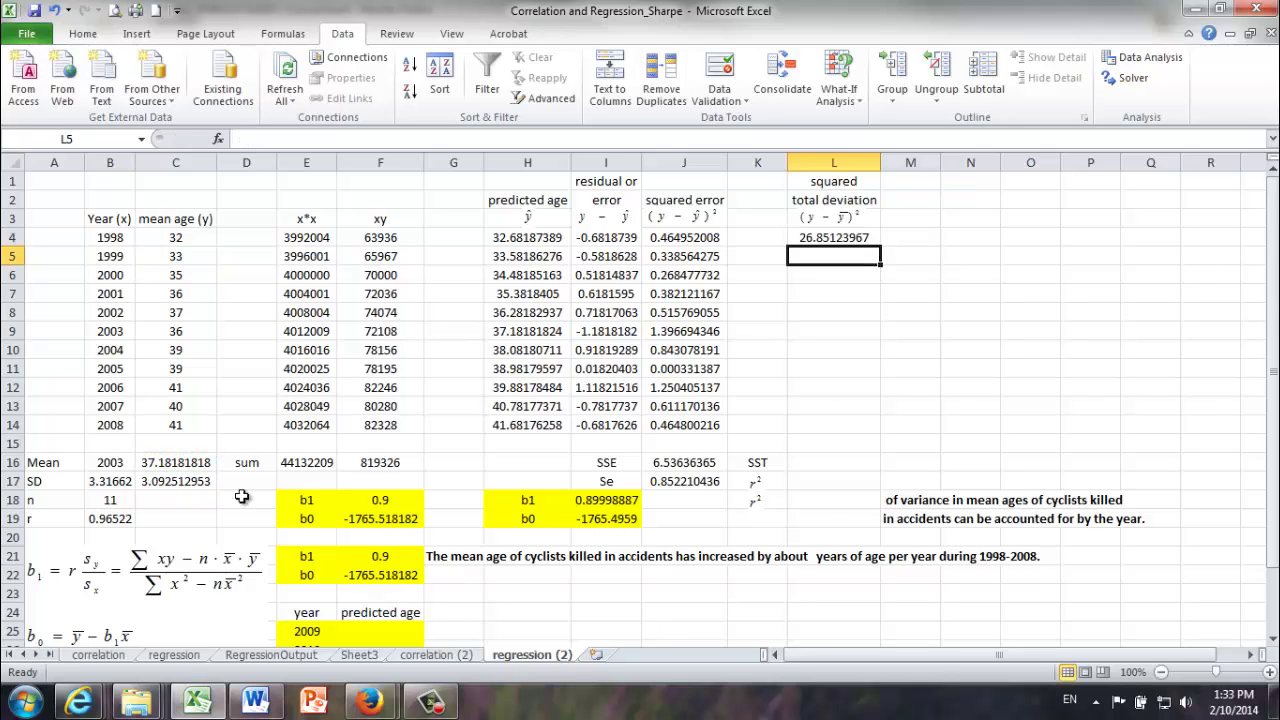
# Fill the squared deviation formula down to L14
pyautogui.click(815, 238)
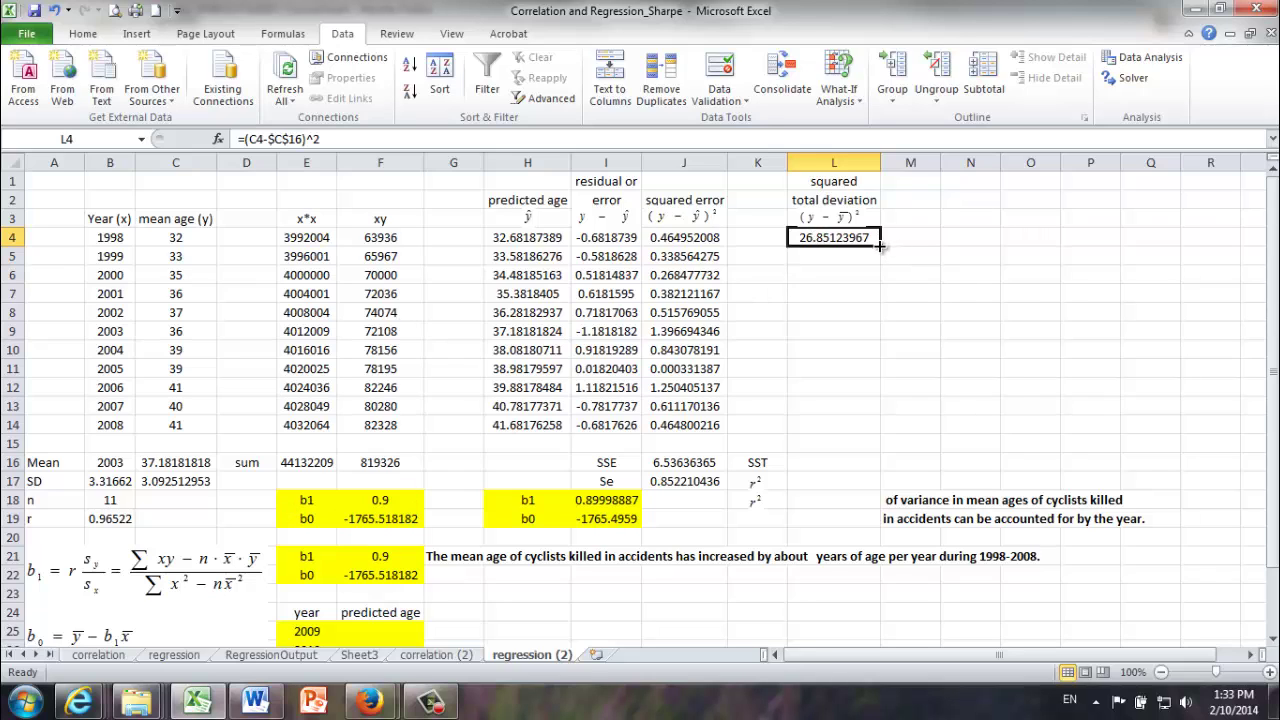
pyautogui.moveTo(884, 250); pyautogui.dragTo(863, 442)
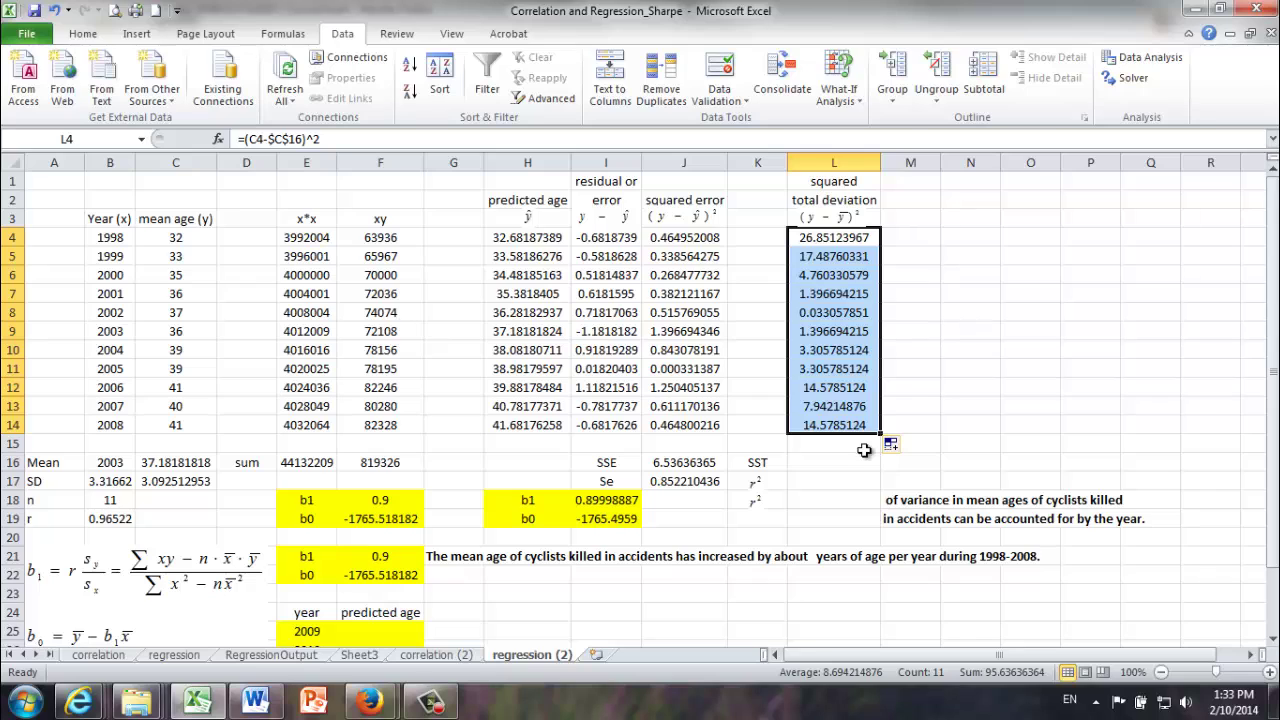
pyautogui.click(831, 465)
# Total the squared deviations in L16 with =SUM(L4:L14), giving SST 95.63636364
pyautogui.write('=sum(')
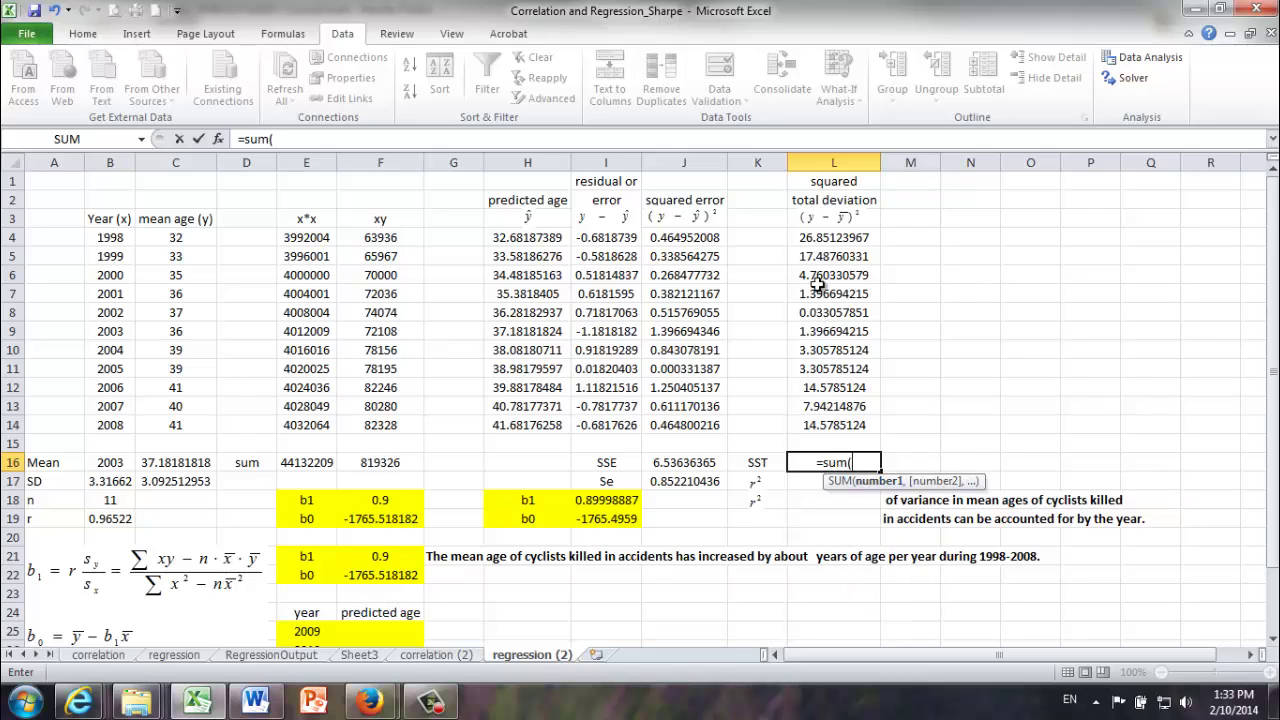
pyautogui.moveTo(820, 240); pyautogui.dragTo(820, 422)
pyautogui.write(')')
pyautogui.press('Return')
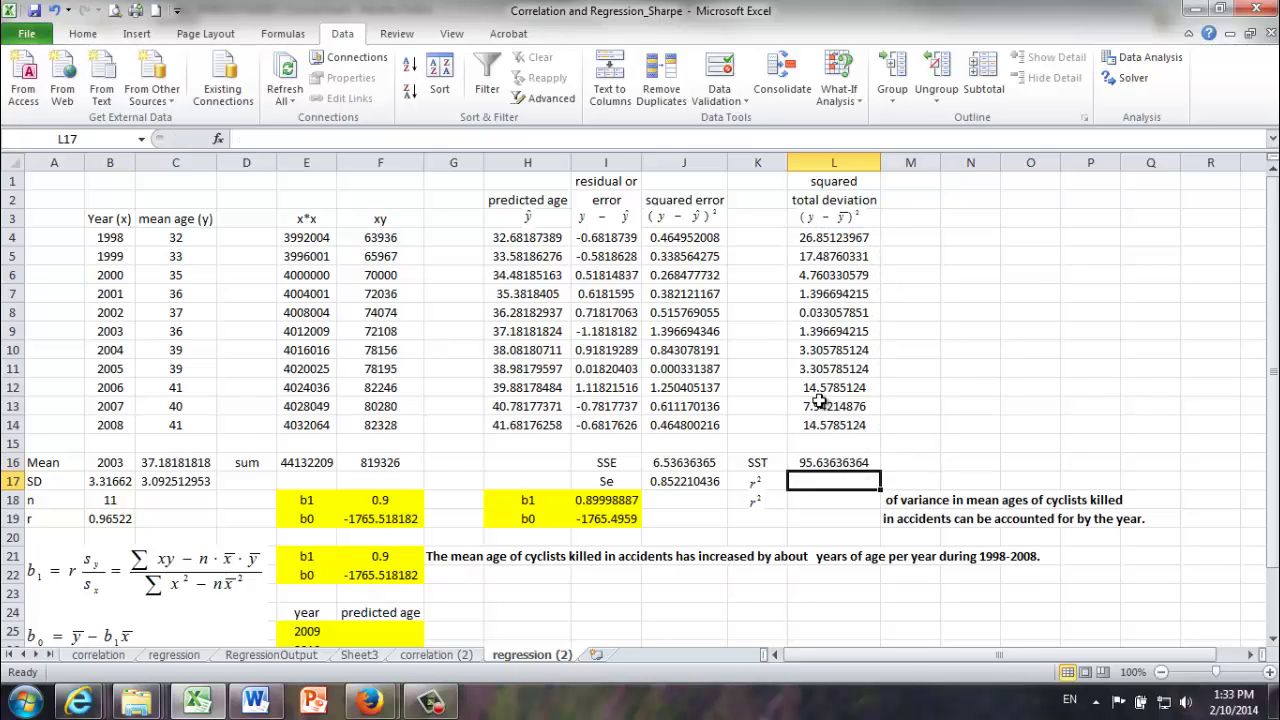
# Compare the SST formula with the mean age formula in C16 and SSE in J16
pyautogui.click(836, 462)
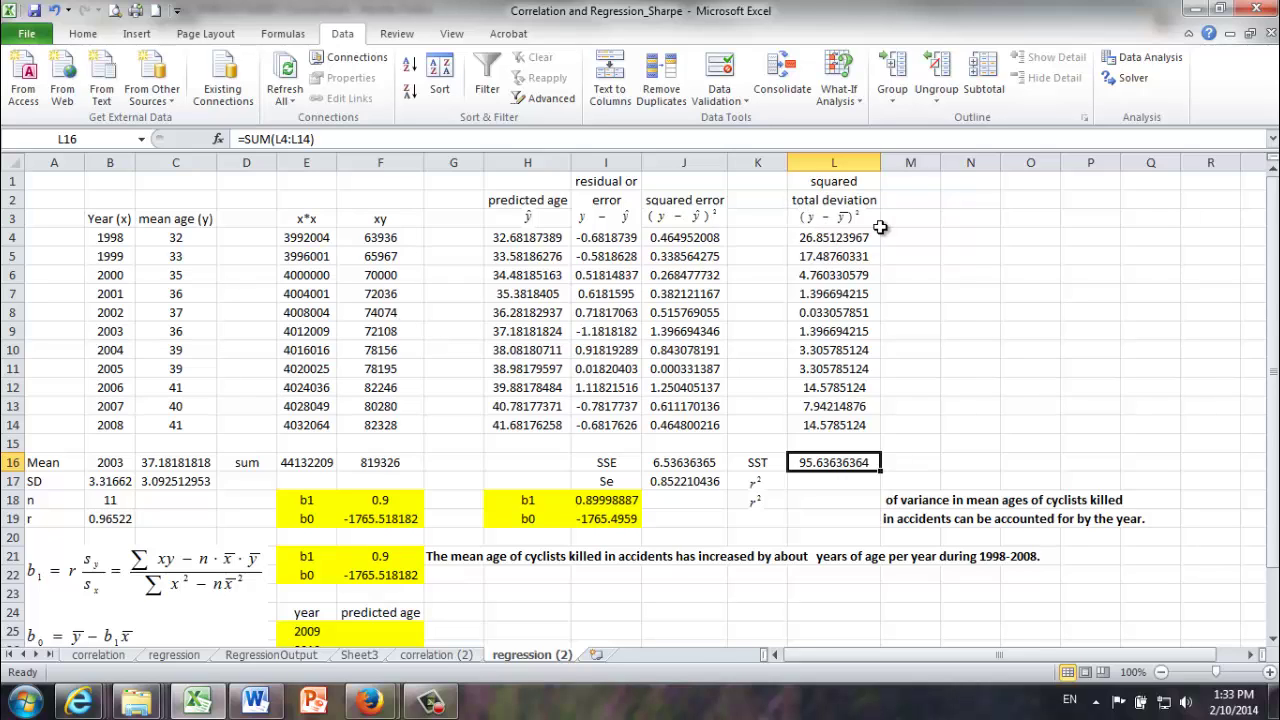
pyautogui.click(160, 465)
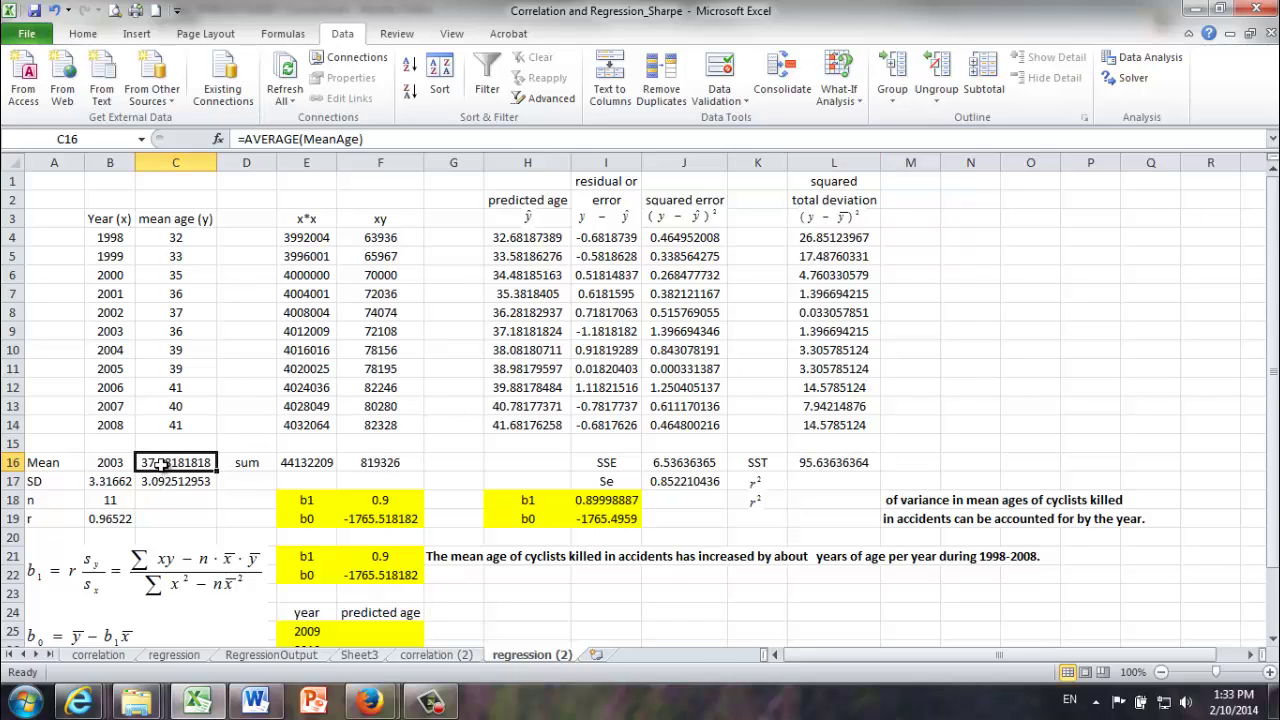
pyautogui.click(837, 465)
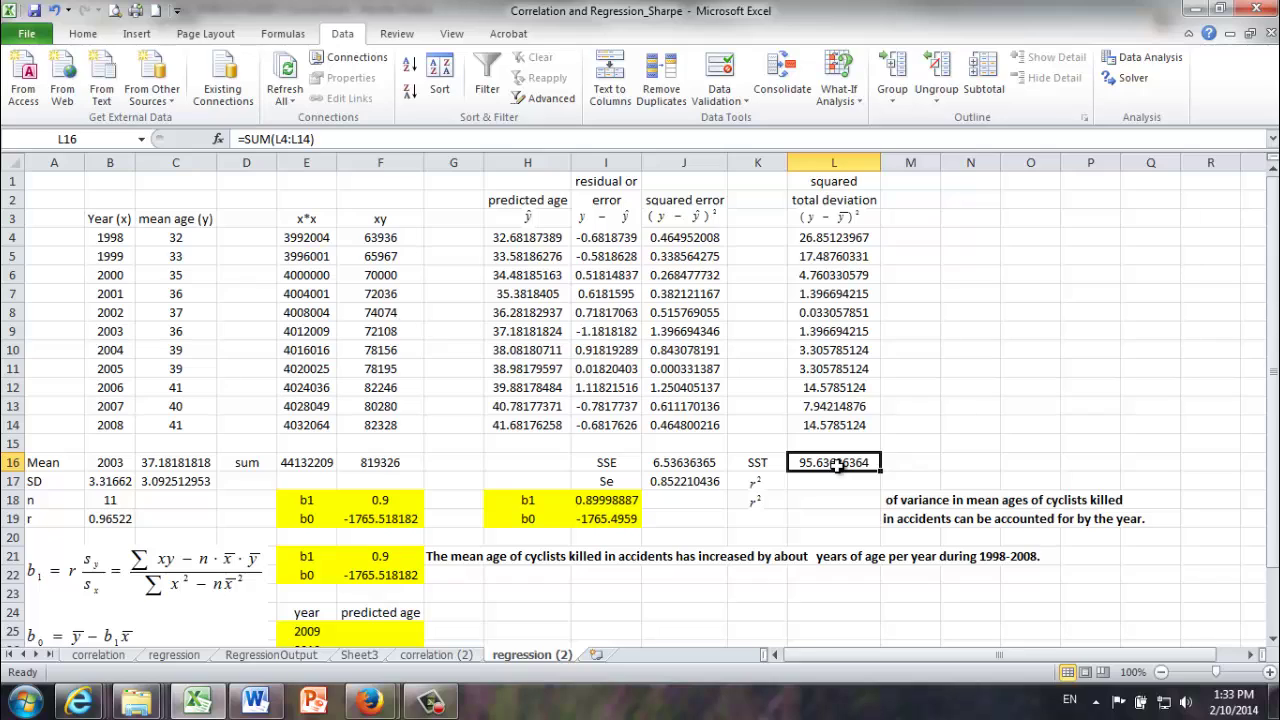
pyautogui.click(673, 465)
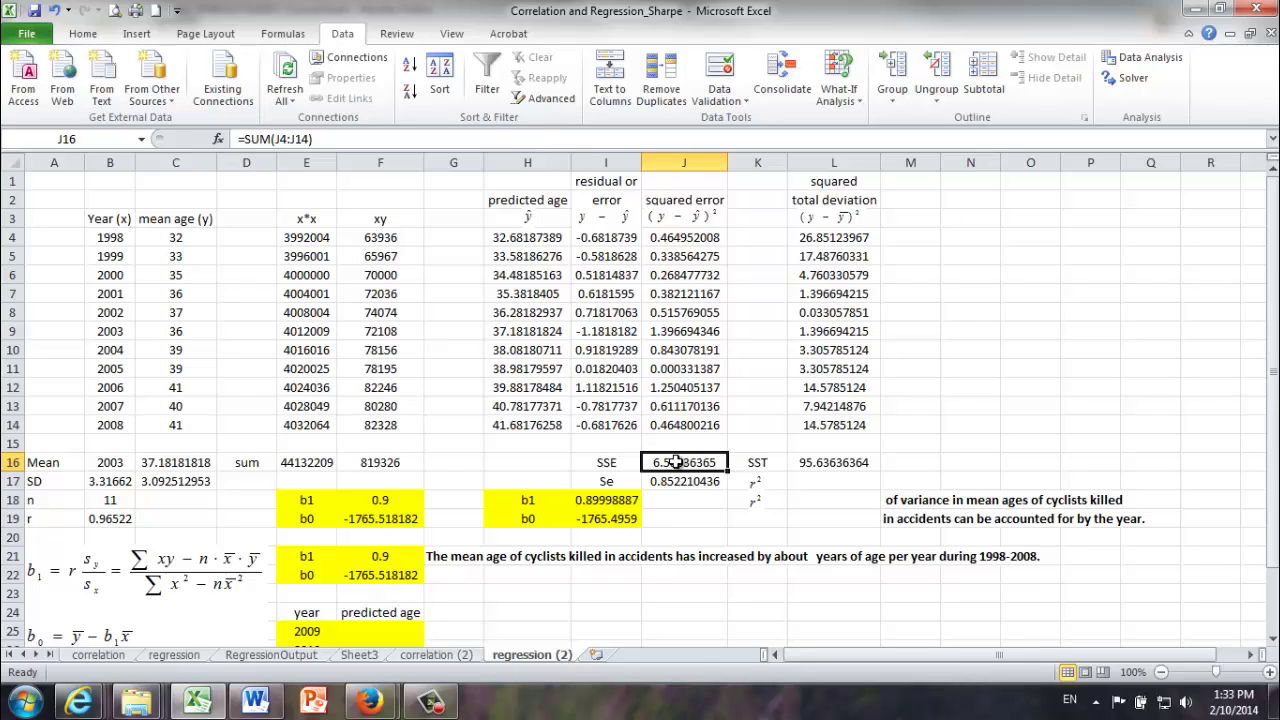
pyautogui.click(824, 463)
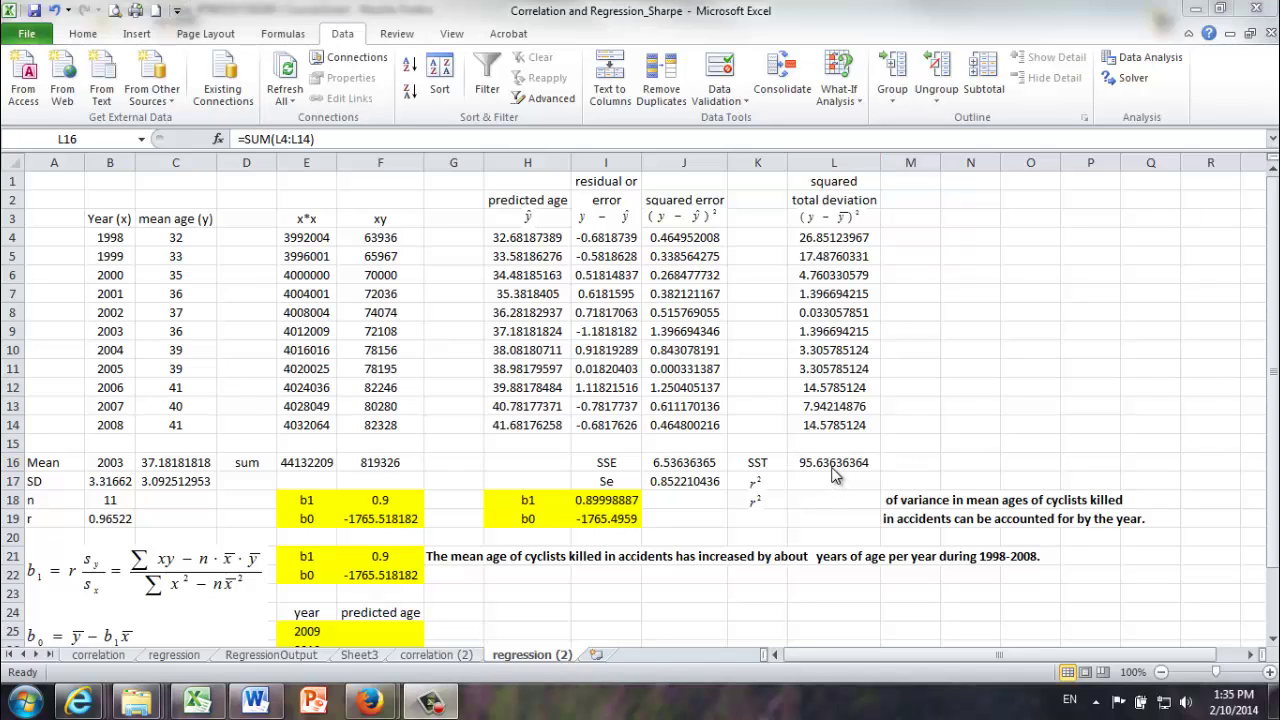
pyautogui.click(831, 463)
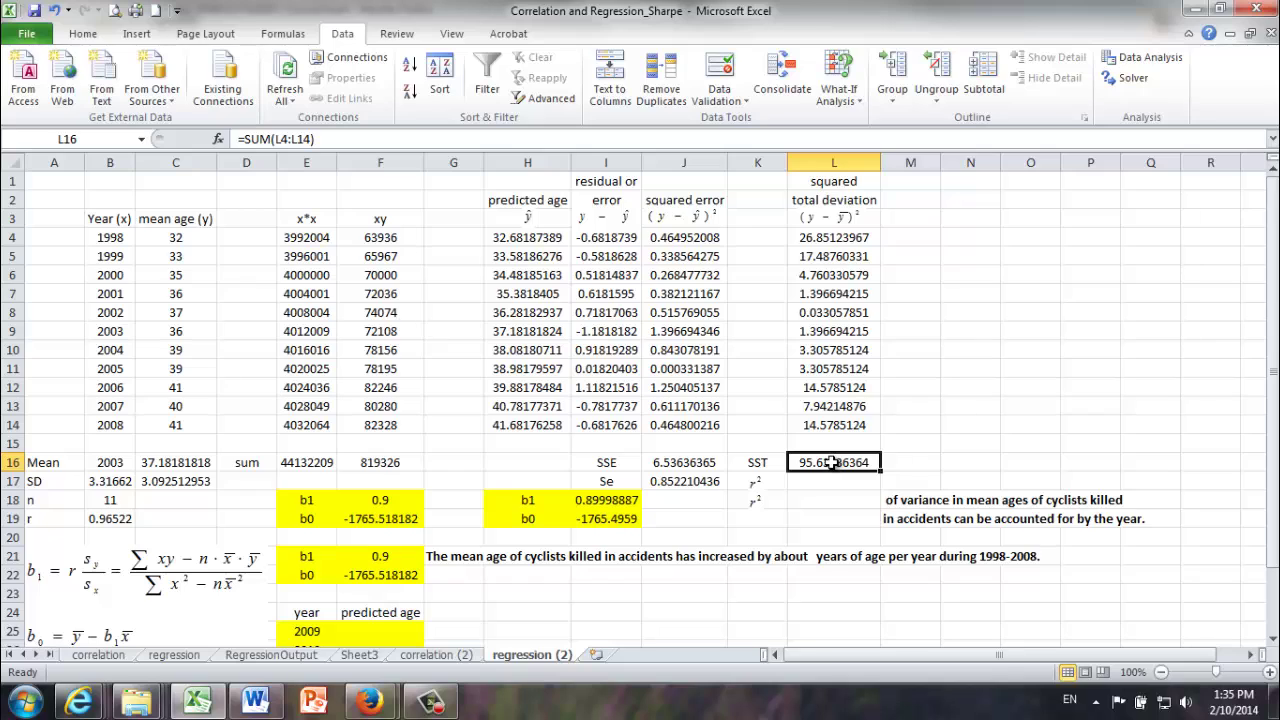
pyautogui.click(806, 484)
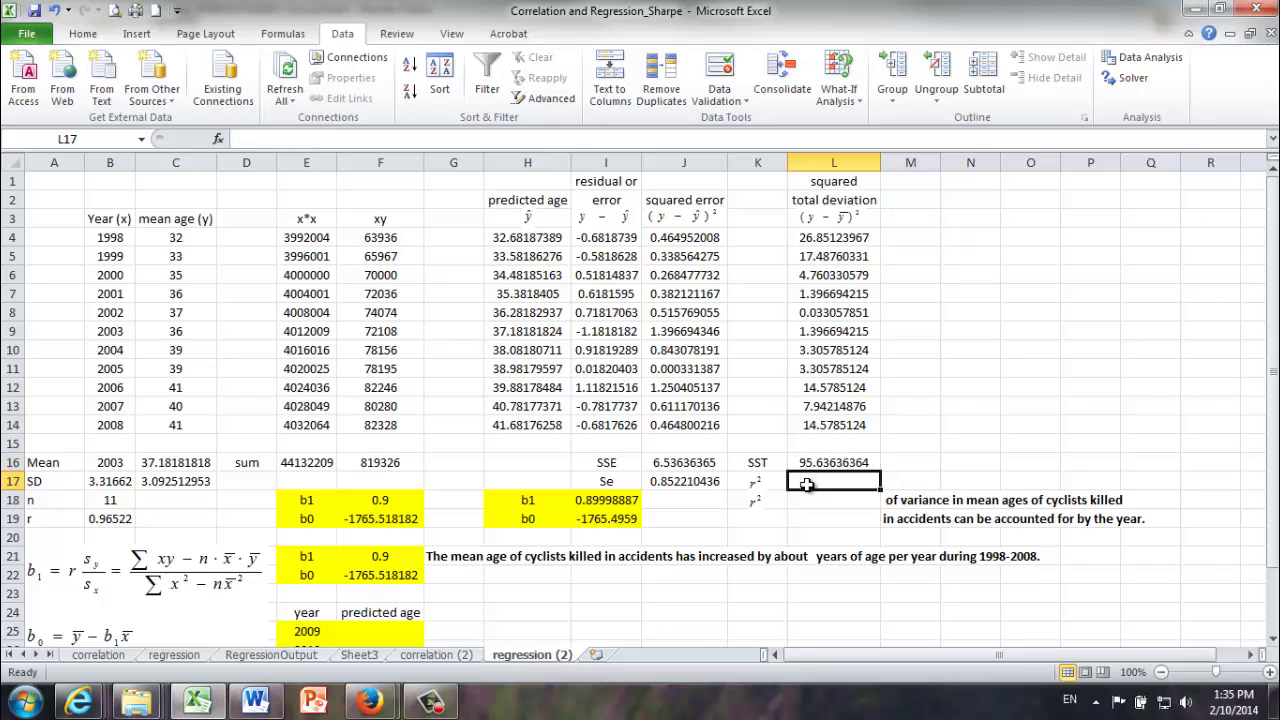
# Enter =1-J16/L16 in L17, giving r² of 0.931653992
pyautogui.write('=')
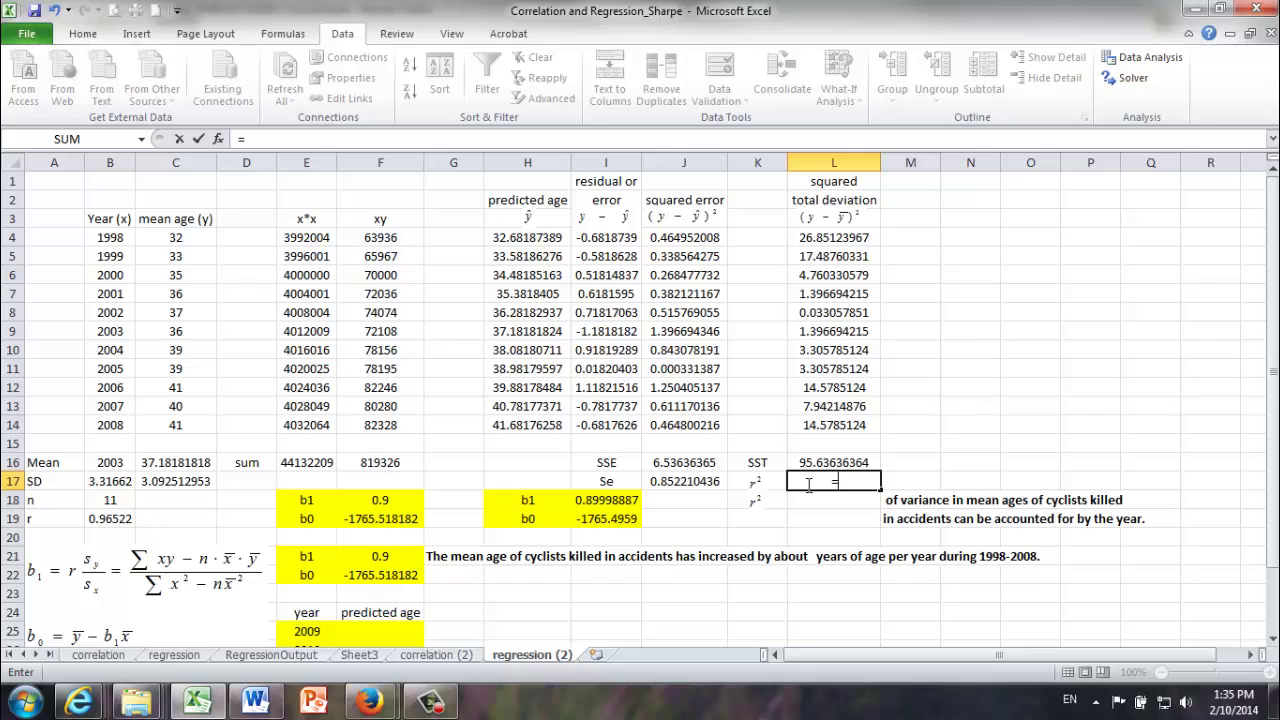
pyautogui.write('1-')
pyautogui.click(688, 462)
pyautogui.write('/')
pyautogui.click(810, 462)
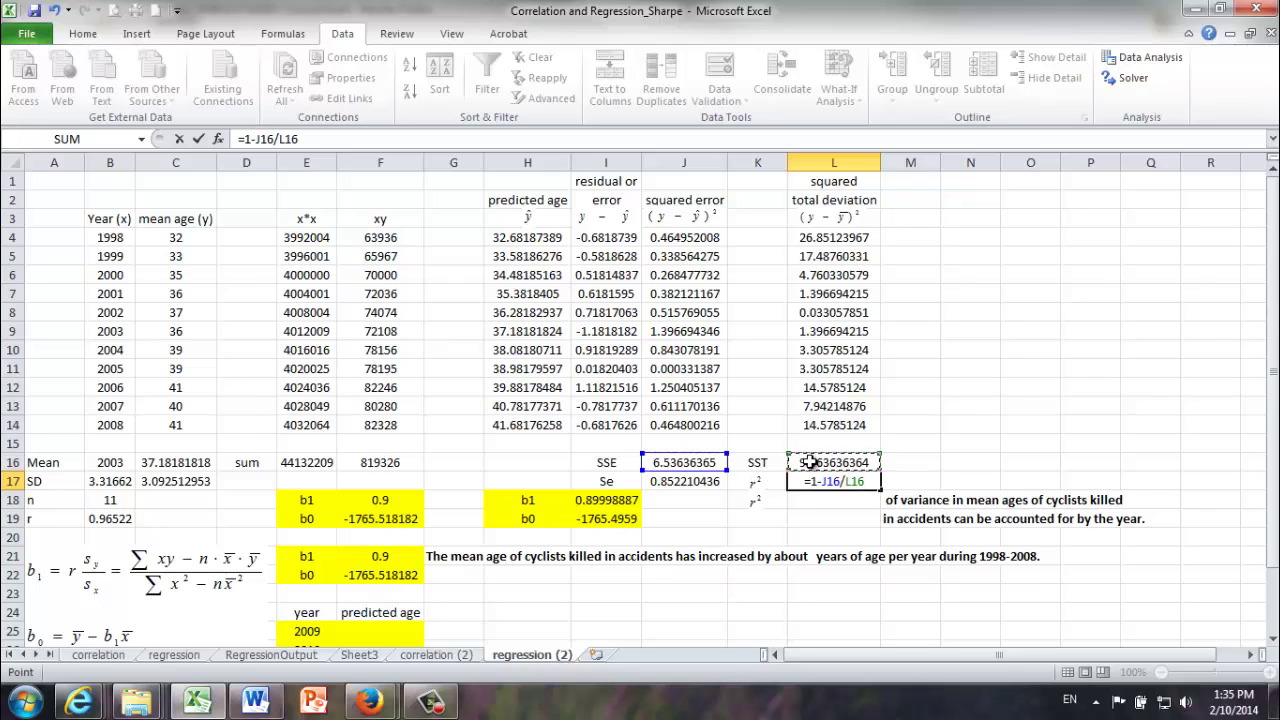
pyautogui.press('Return')
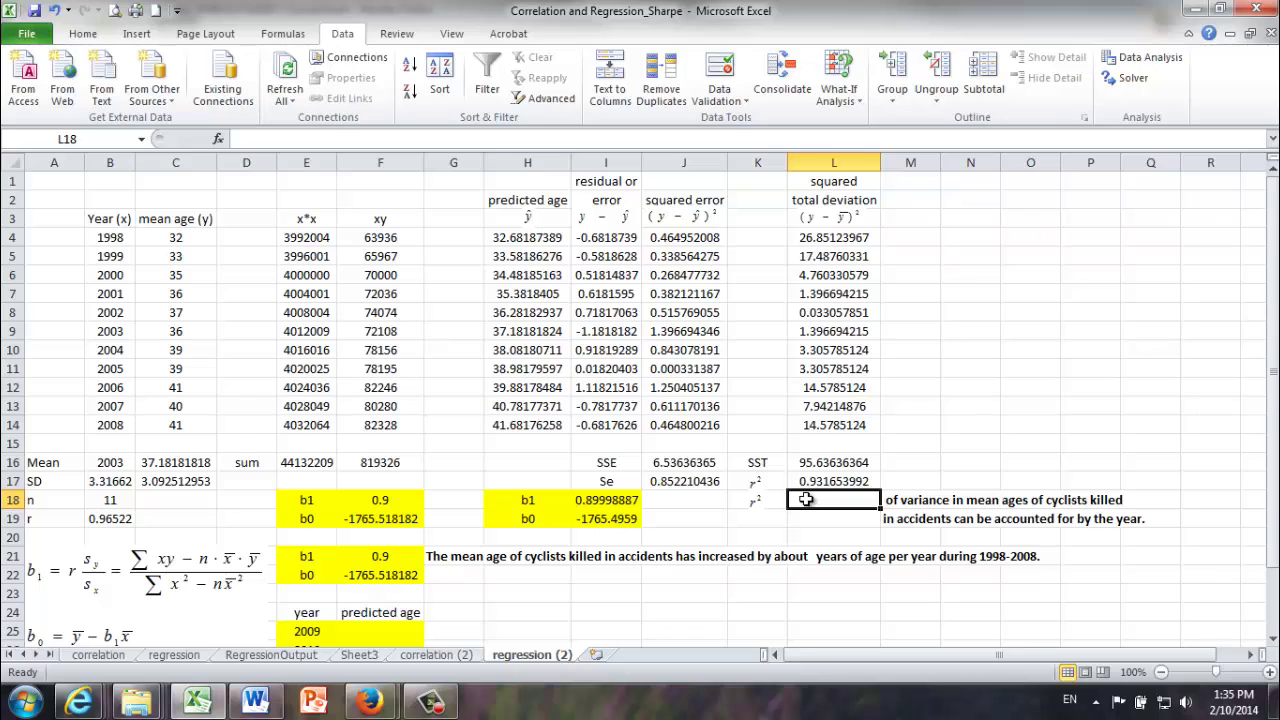
# Enter =B19^2 in L18, squaring r to get 0.931653992
pyautogui.write('=')
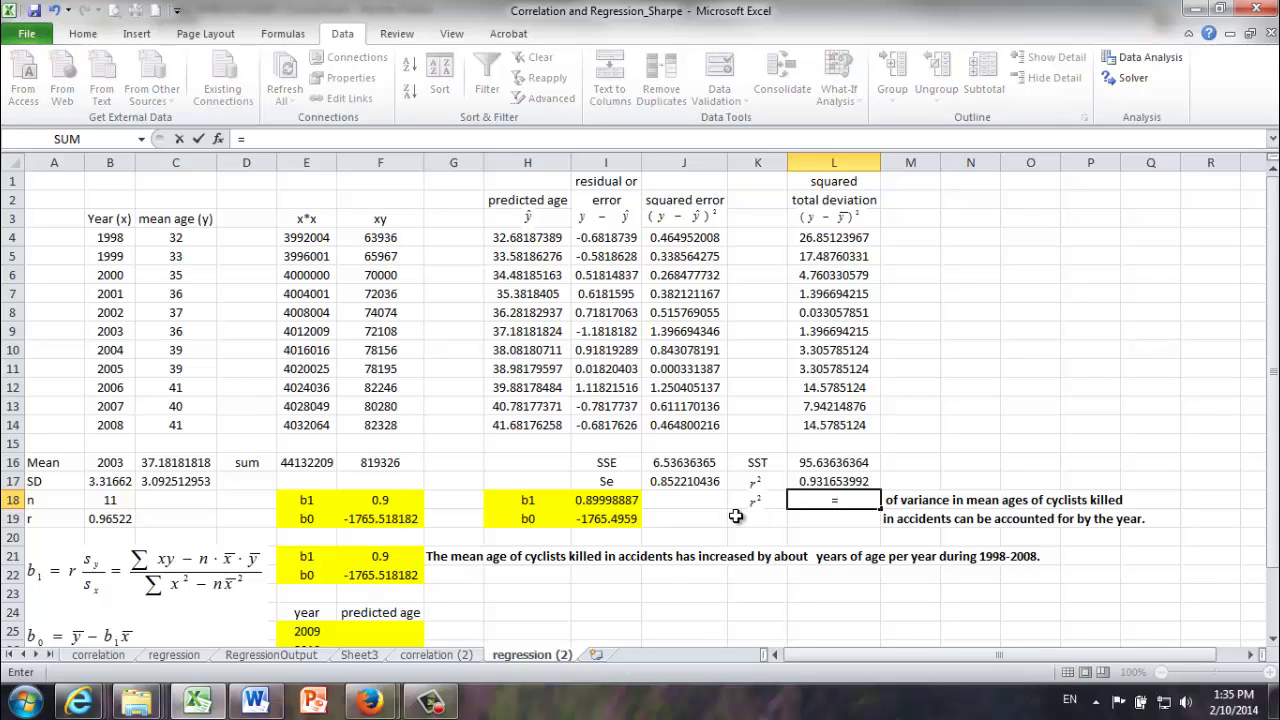
pyautogui.click(103, 519)
pyautogui.write('^2')
pyautogui.press('Return')
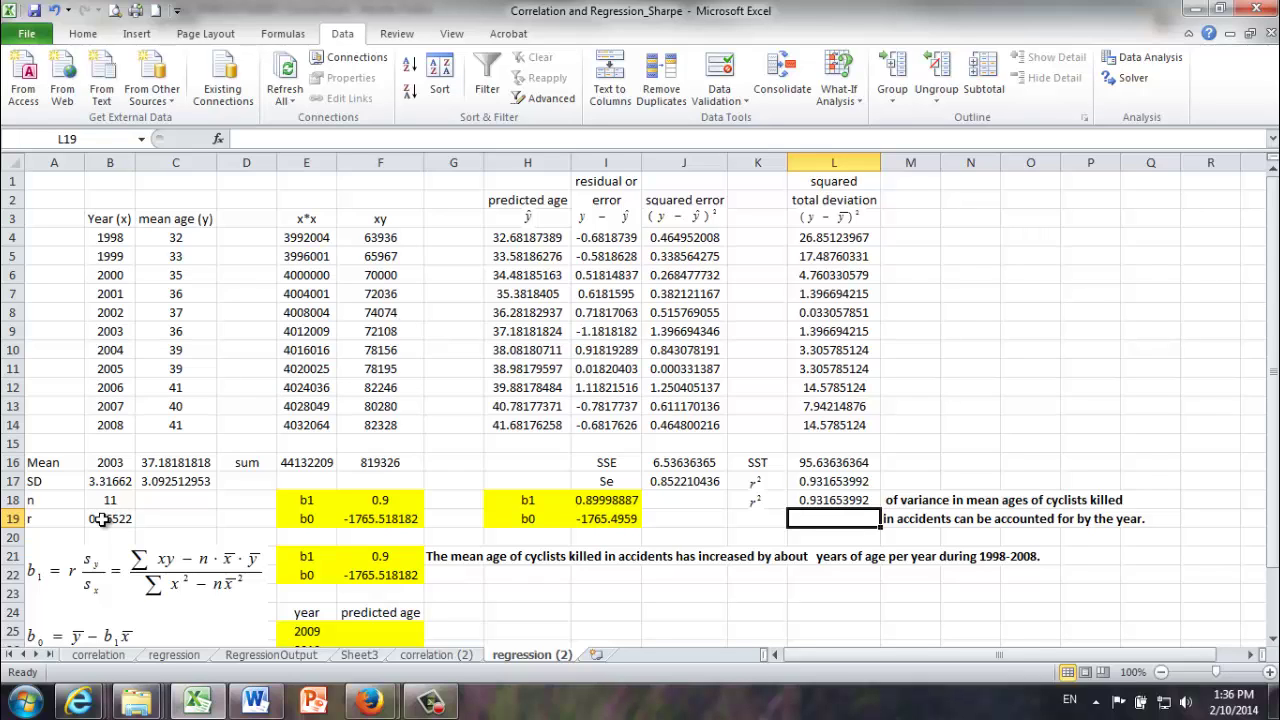
# Compare the squared-correlation r² in L18 with the SSE/SST-based r² in L17
pyautogui.click(836, 486)
pyautogui.click(830, 505)
pyautogui.click(818, 522)
pyautogui.click(809, 502)
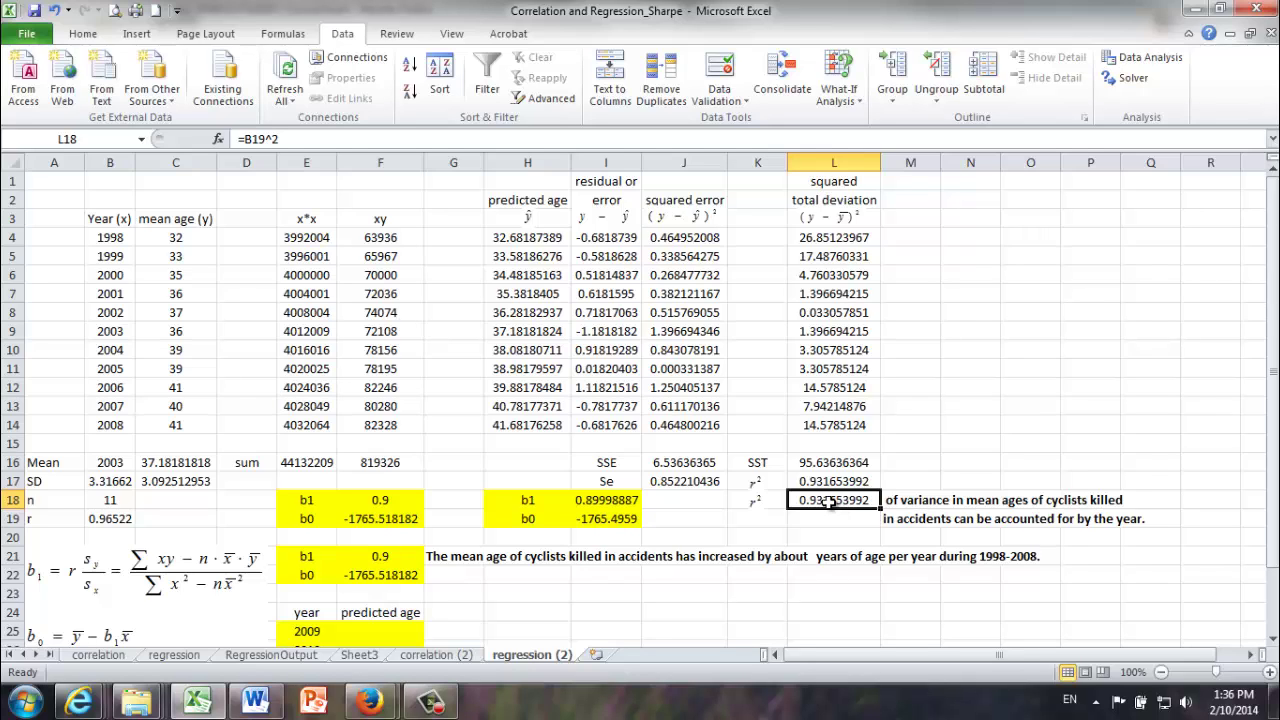
pyautogui.click(108, 237)
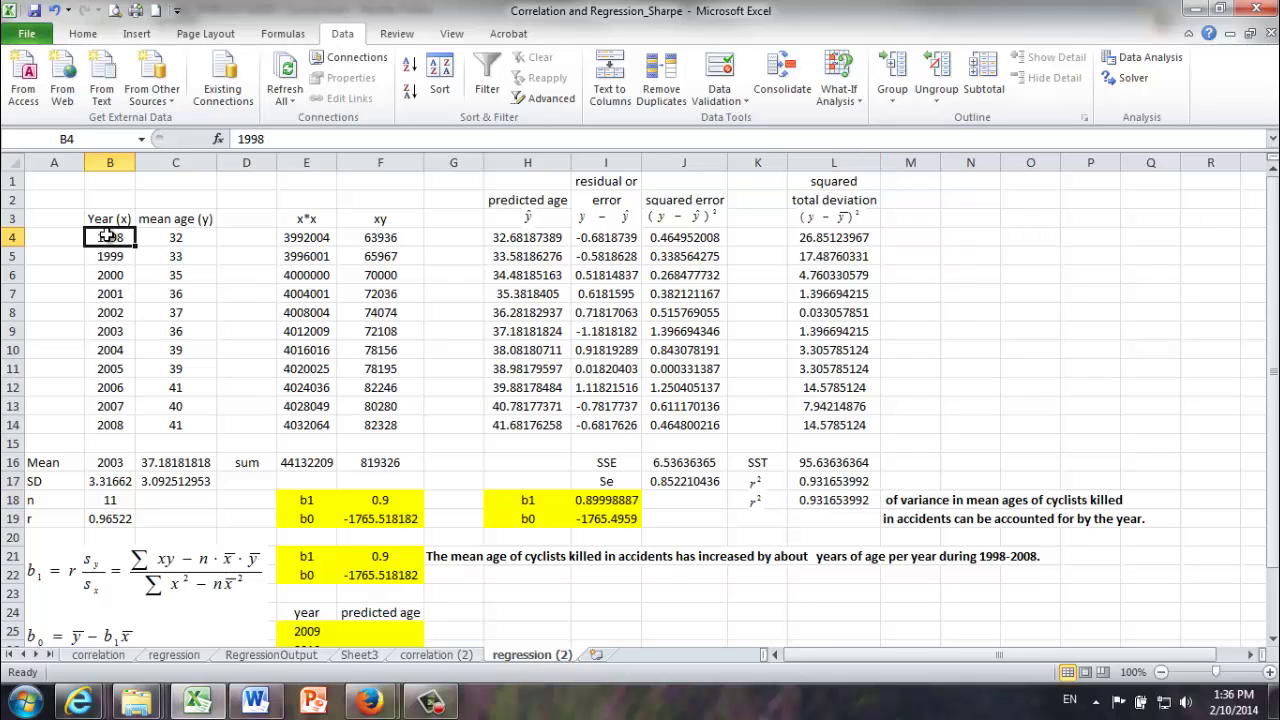
pyautogui.click(828, 510)
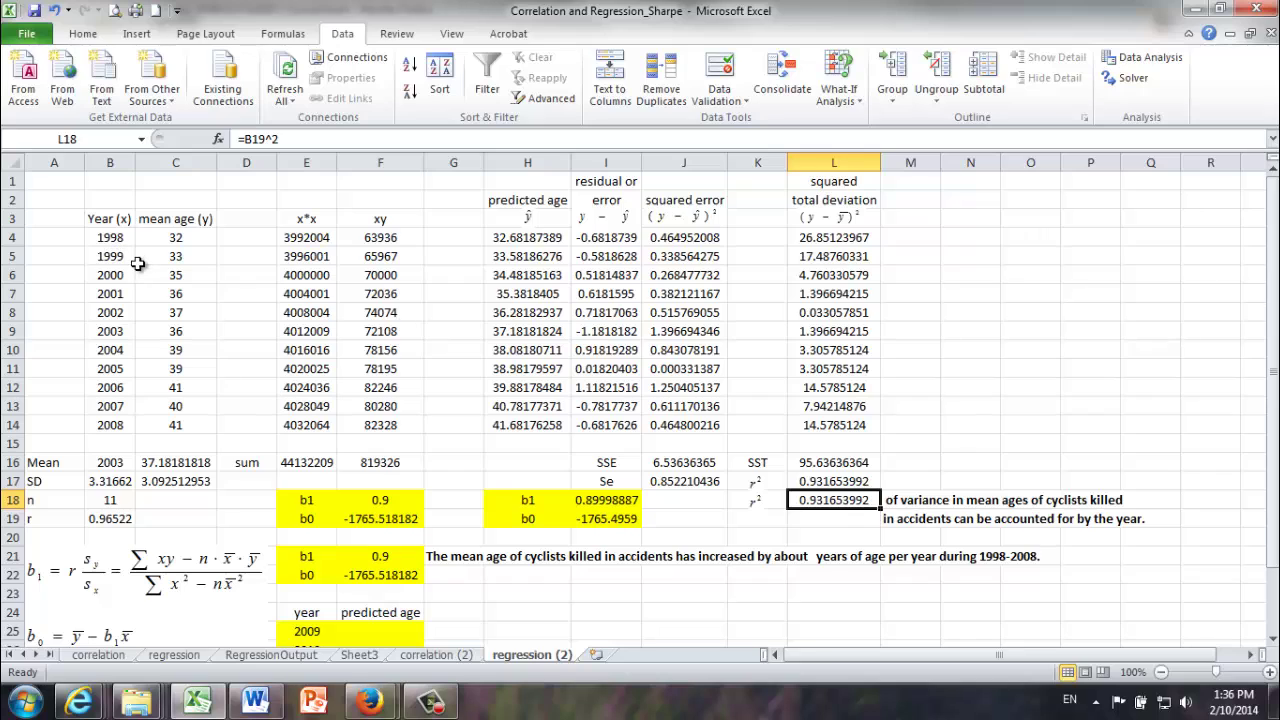
pyautogui.click(816, 481)
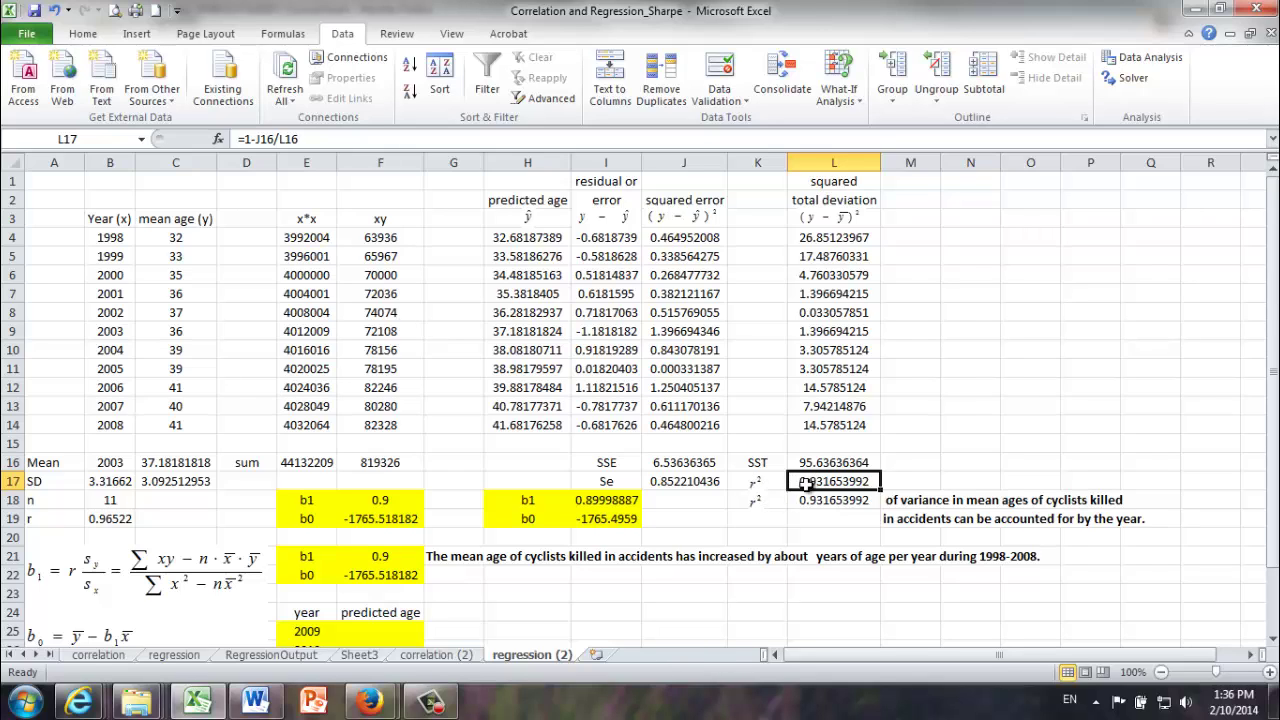
# Insert 93.2% at the start of the M18 r² interpretation sentence
pyautogui.click(907, 505)
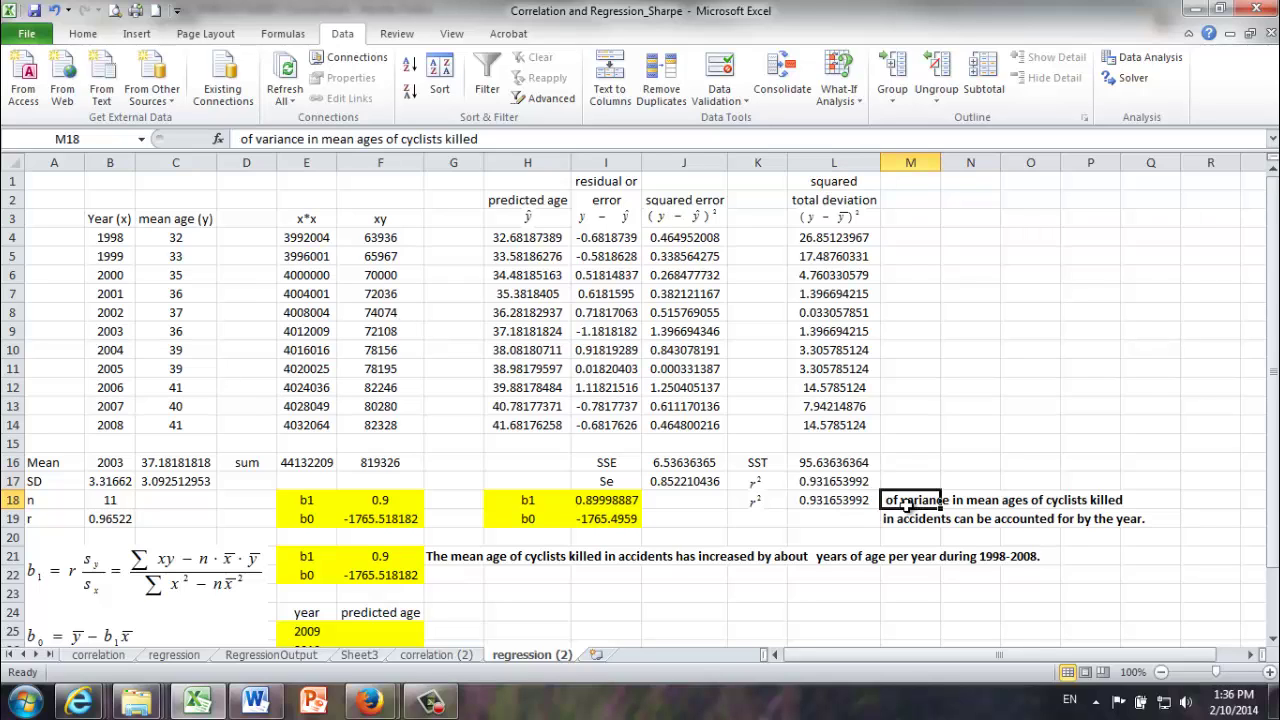
pyautogui.click(239, 139)
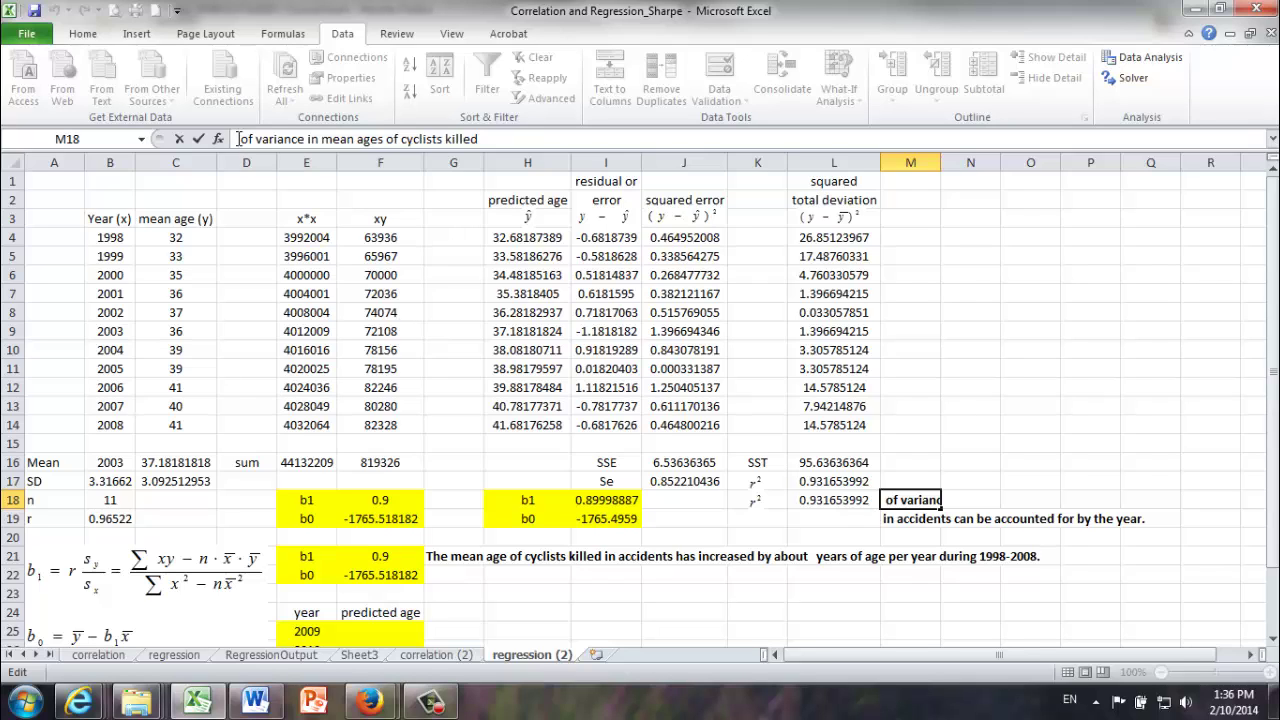
pyautogui.write('93.2 ')
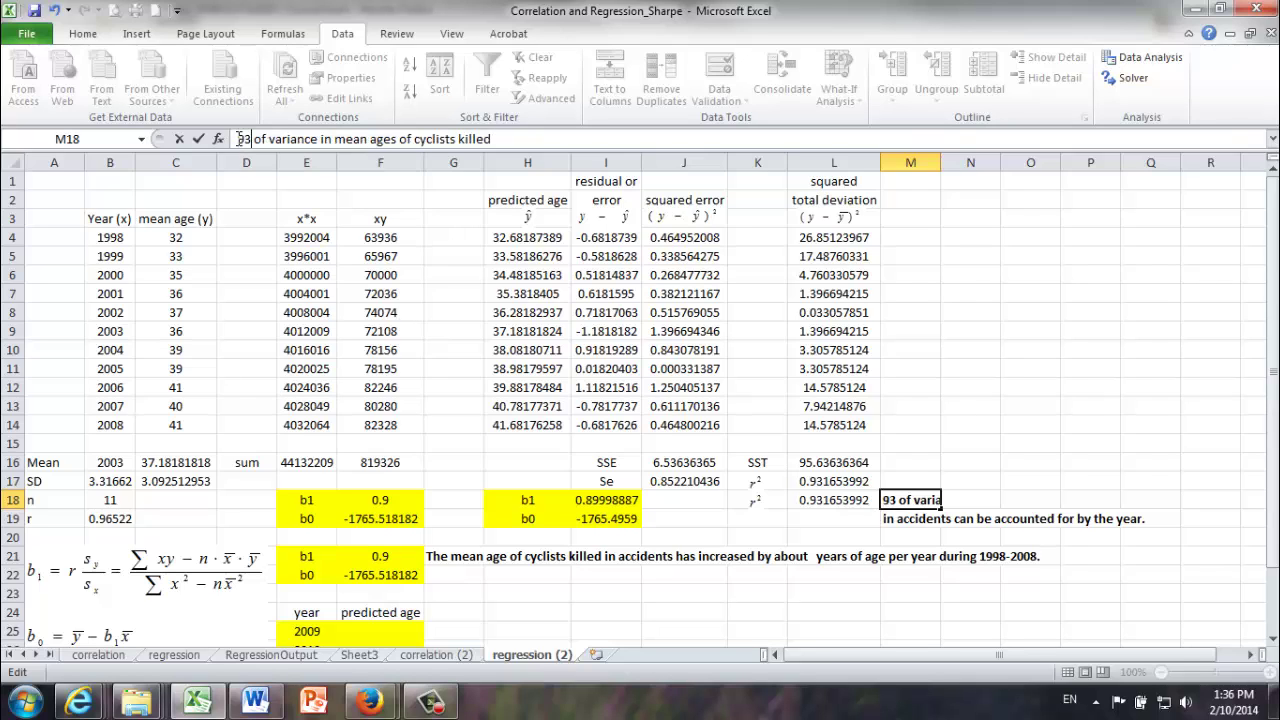
pyautogui.write('%')
pyautogui.press('Return')
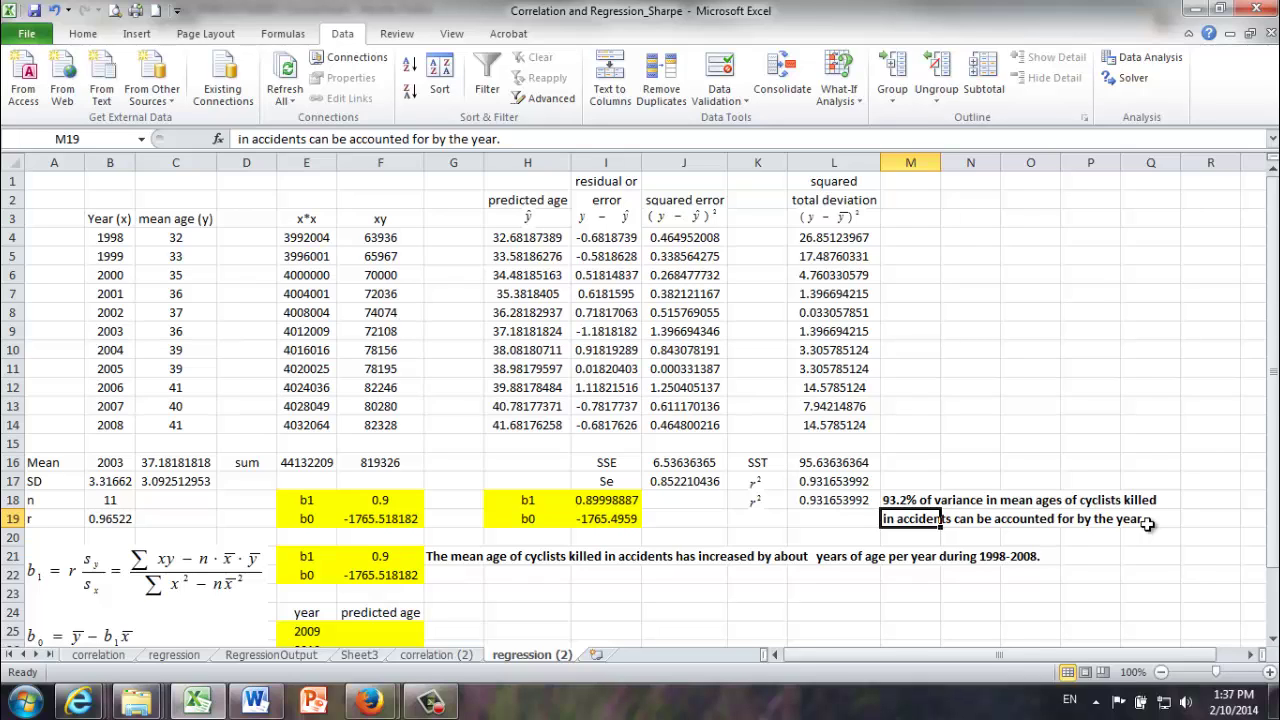
pyautogui.click(917, 500)
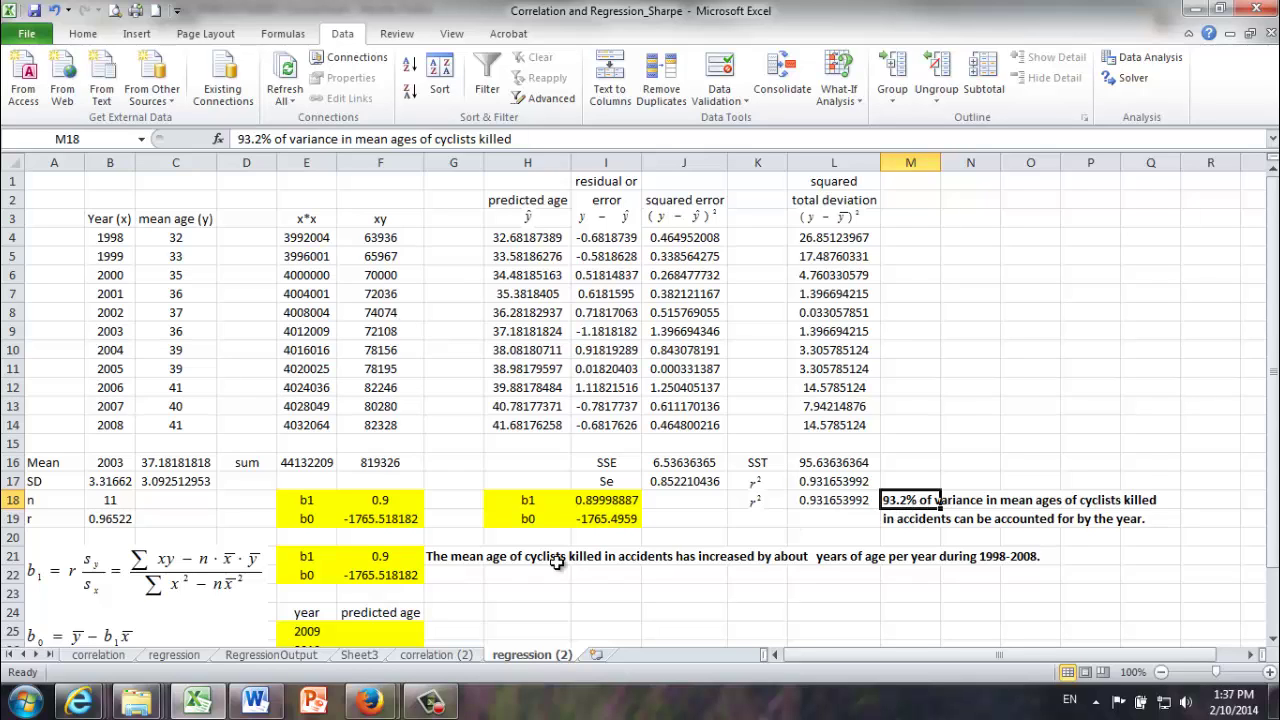
pyautogui.click(366, 560)
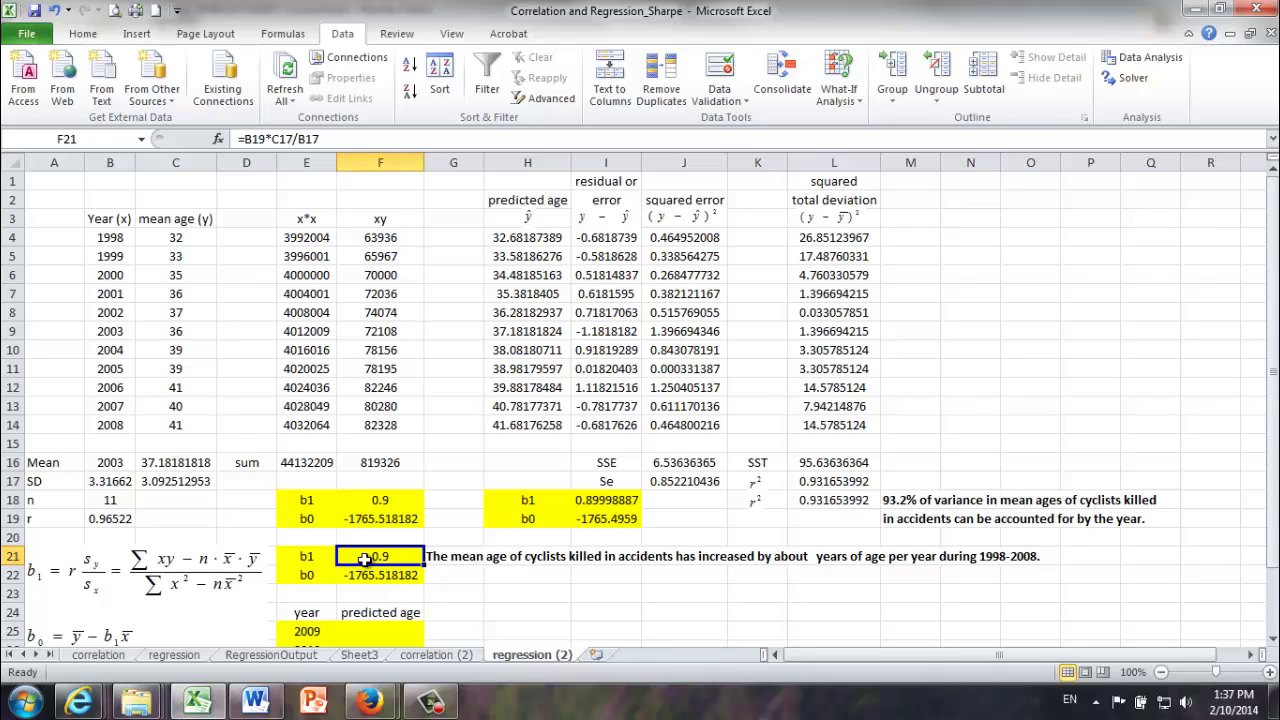
# Insert 0.9 after 'about' in the G21 slope sentence, removing the extra space
pyautogui.click(455, 559)
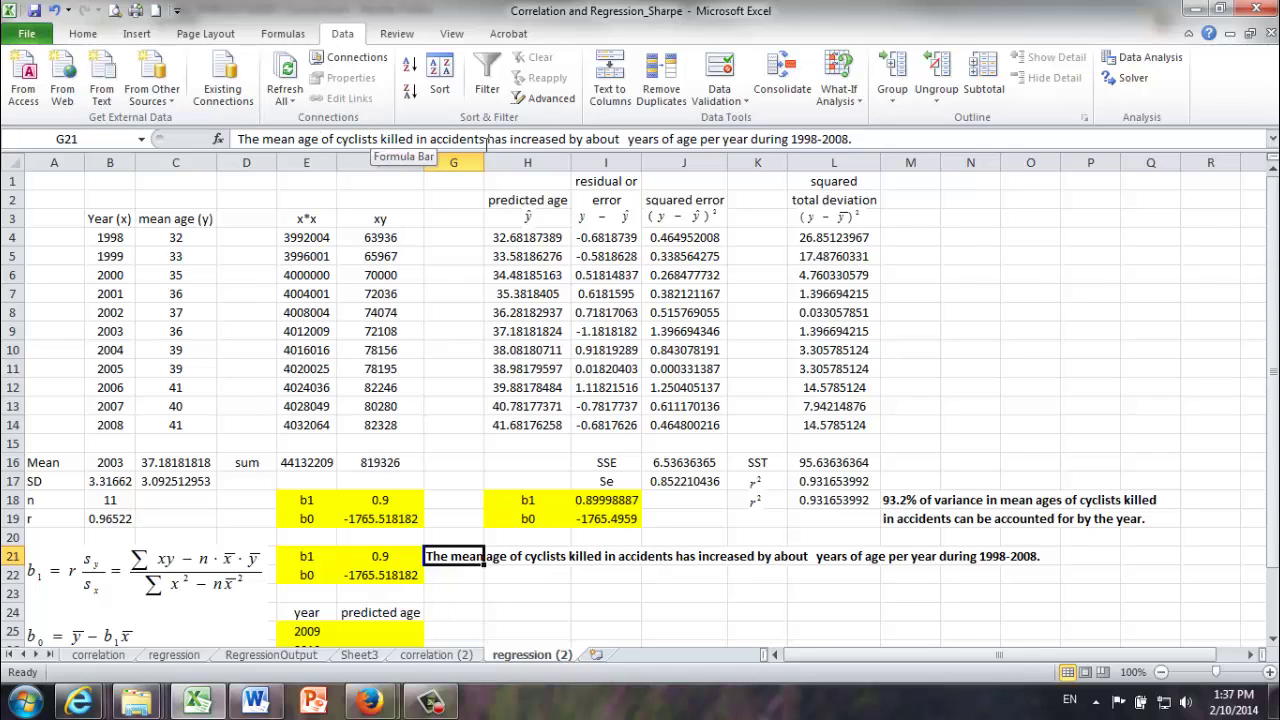
pyautogui.click(621, 140)
pyautogui.write('0.9')
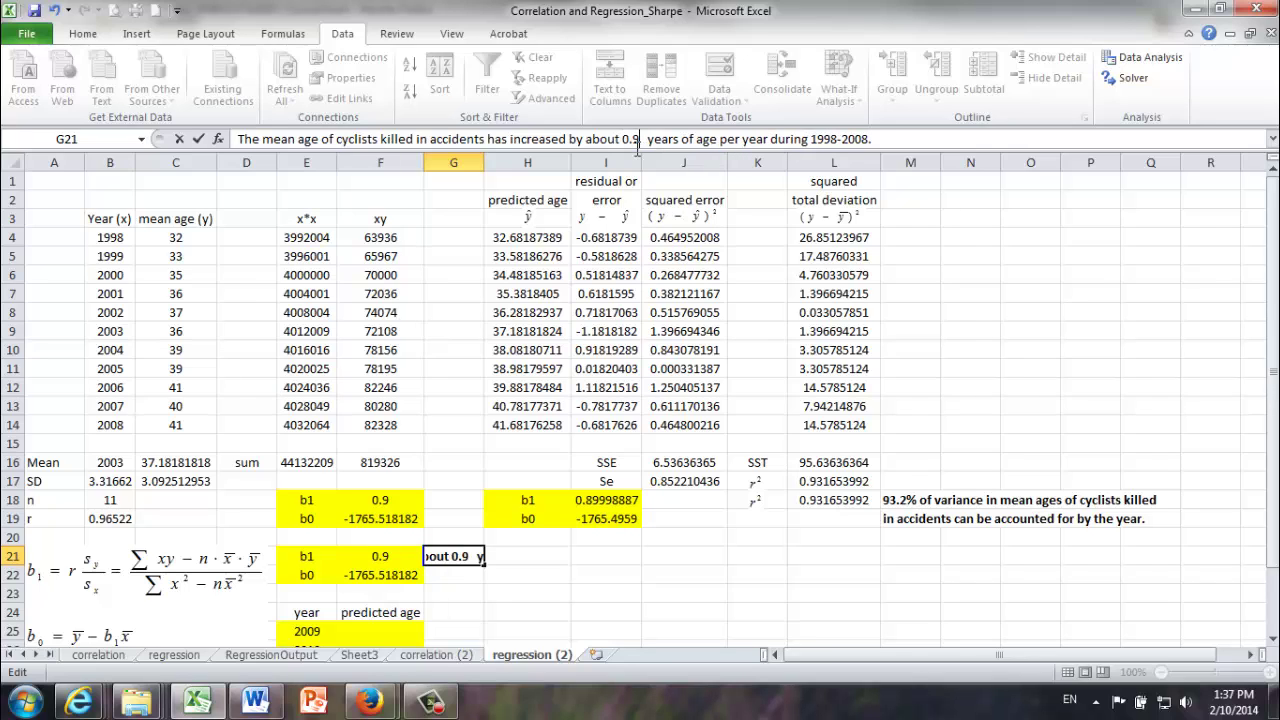
pyautogui.press('Delete')
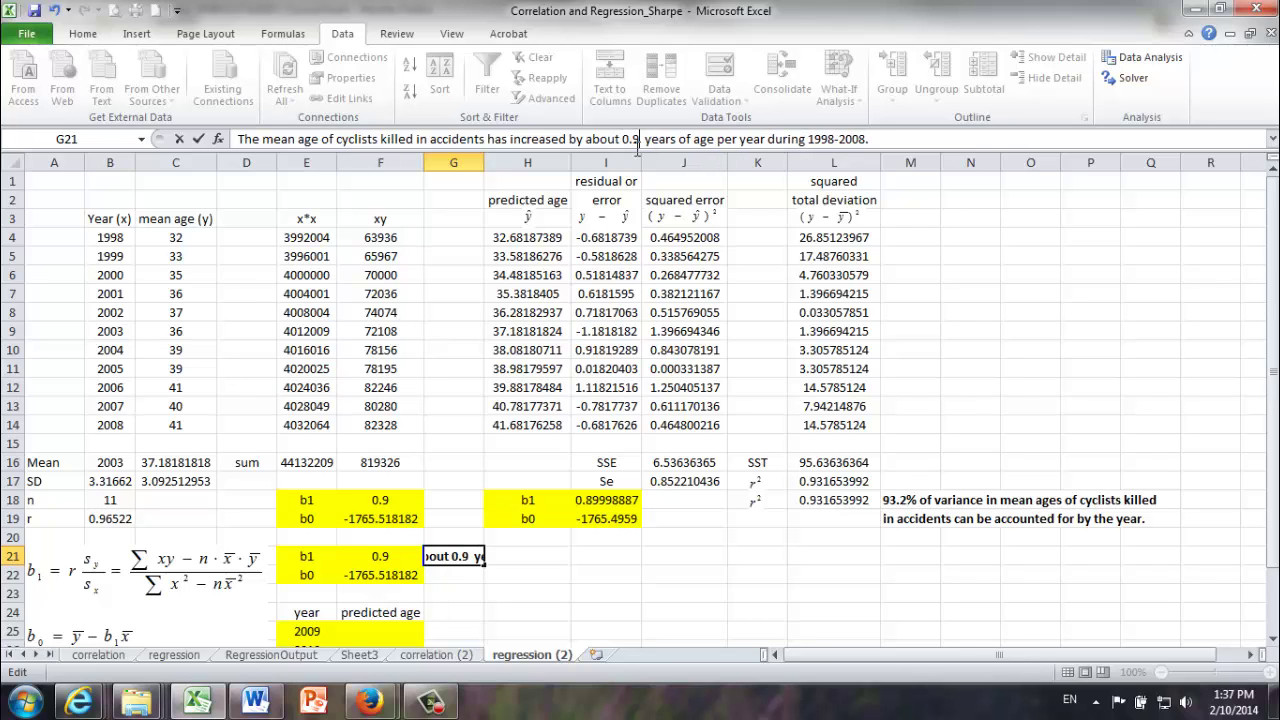
pyautogui.press('Return')
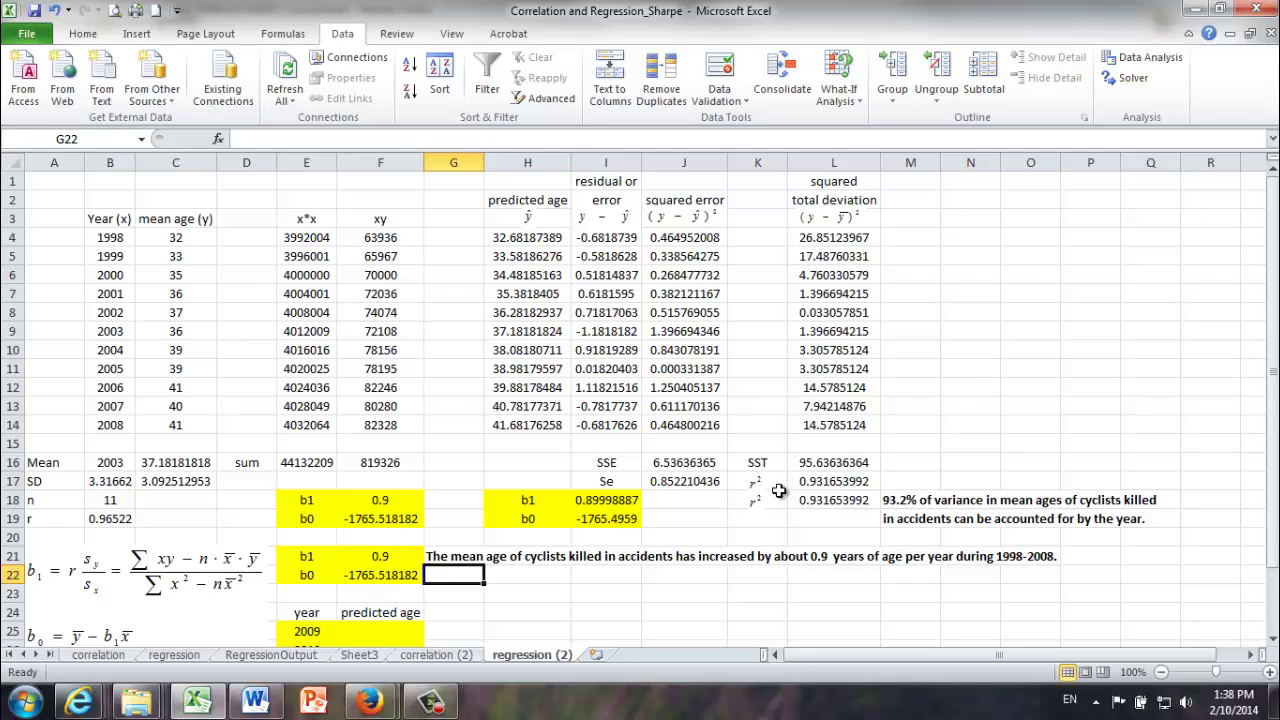
# Enter =$F$22+$F$21*E25 in F25 for the 2009 predicted age, 42.58181818
pyautogui.scroll(-2, 779, 491)
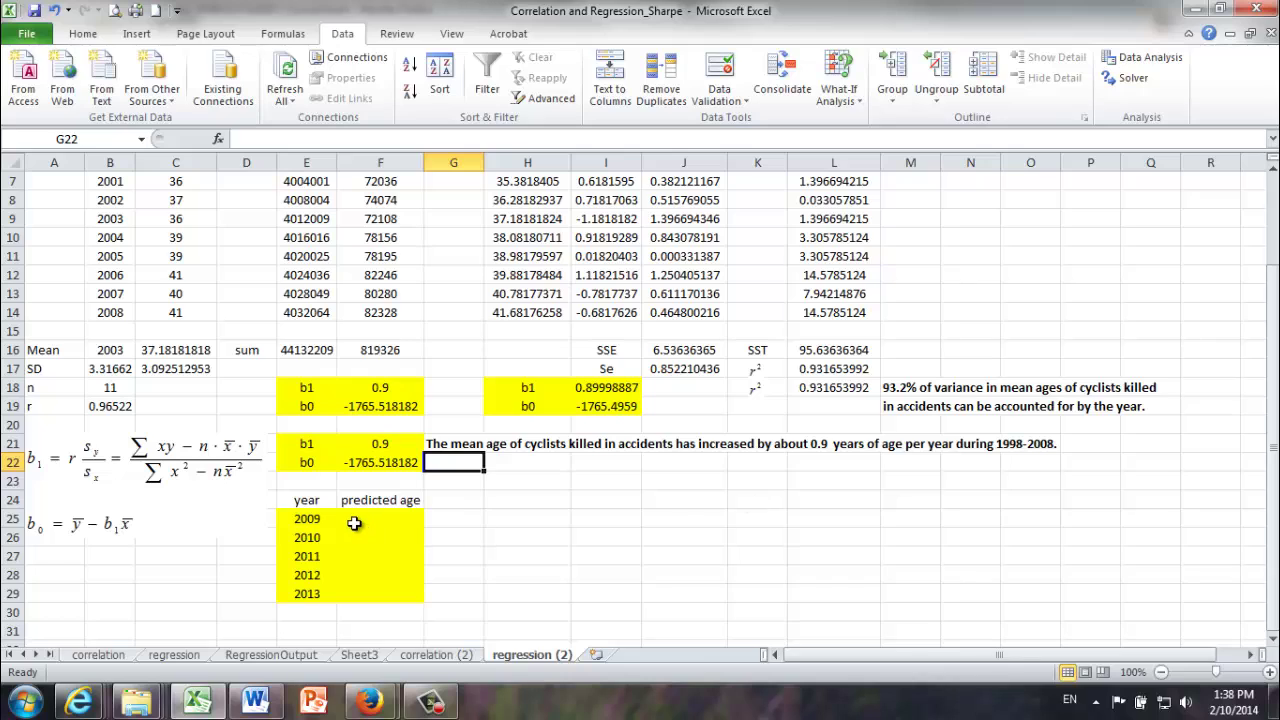
pyautogui.click(352, 518)
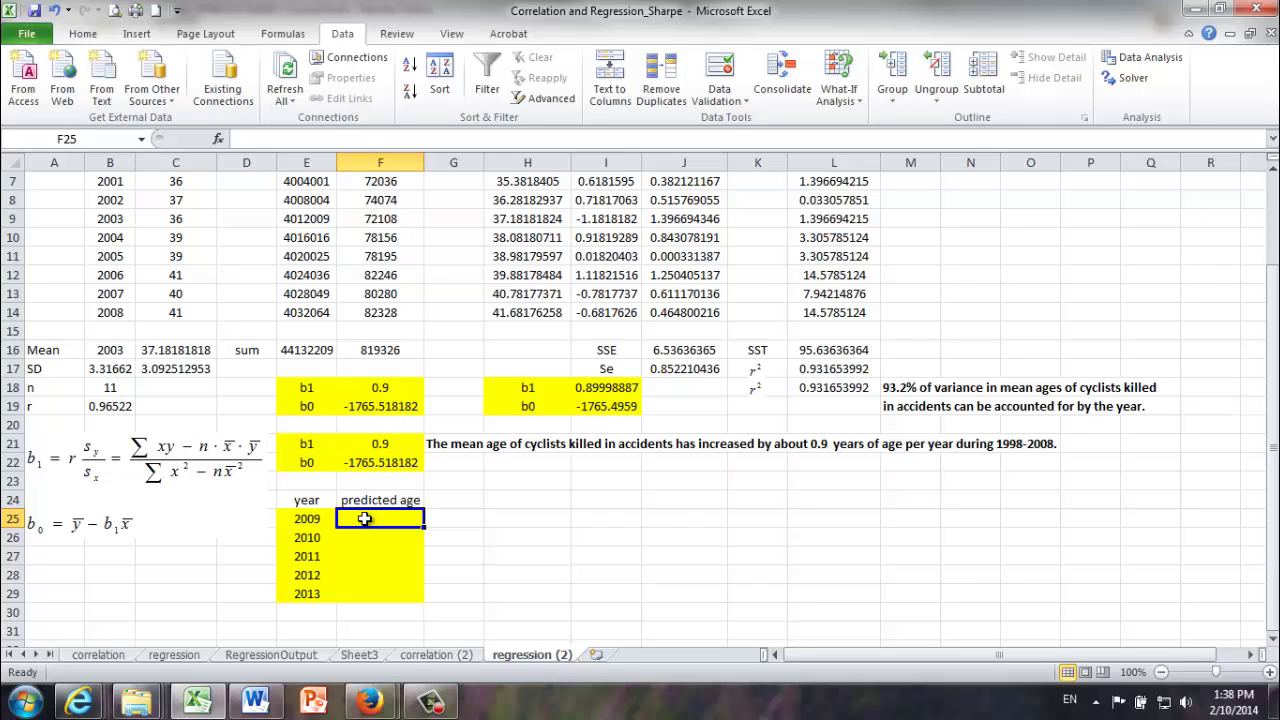
pyautogui.write('=')
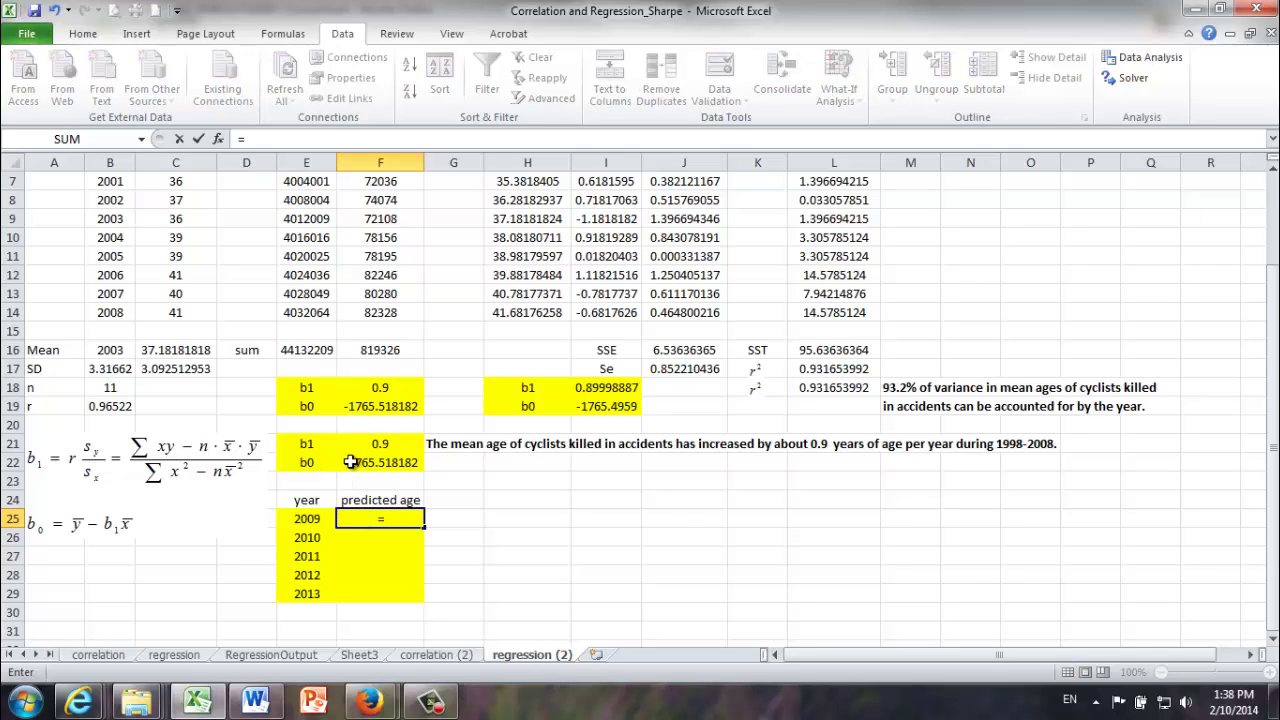
pyautogui.click(350, 462)
pyautogui.press('F4')
pyautogui.write('+')
pyautogui.click(384, 445)
pyautogui.press('F4')
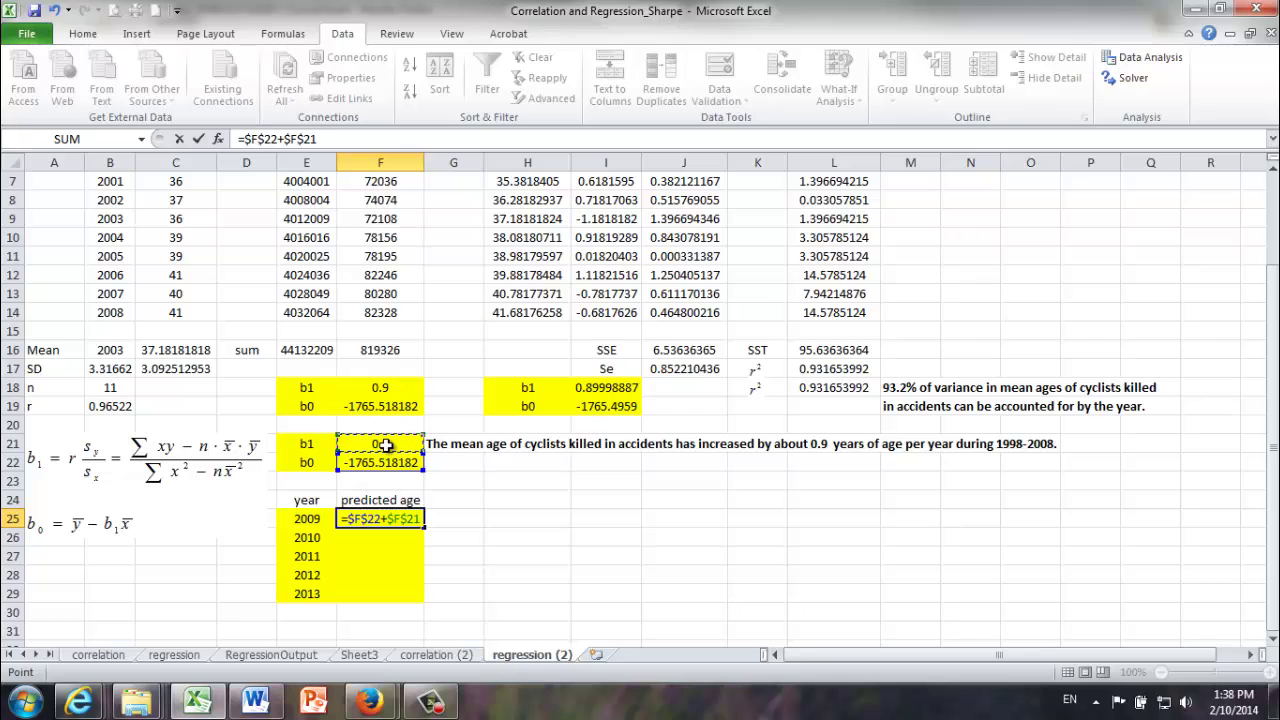
pyautogui.write('*')
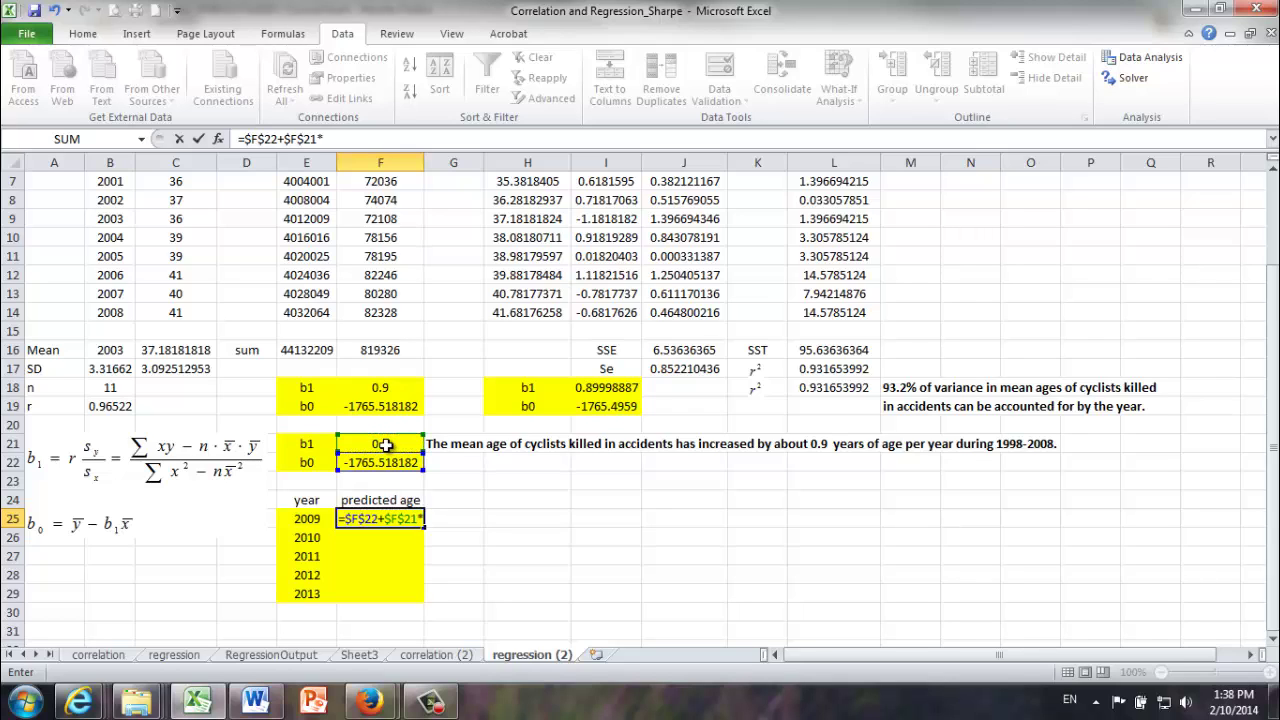
pyautogui.click(304, 522)
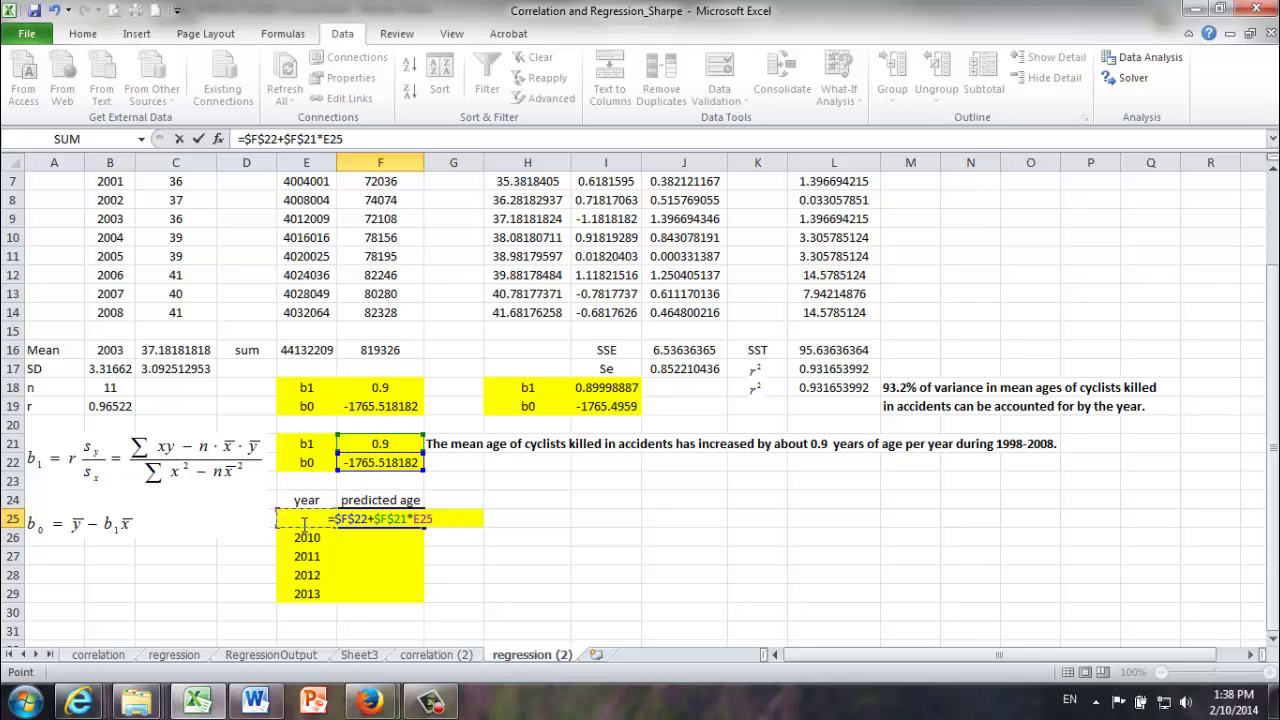
pyautogui.press('Return')
# Fill the prediction formula down to F29, reaching 46.18181818 for 2013
pyautogui.click(370, 519)
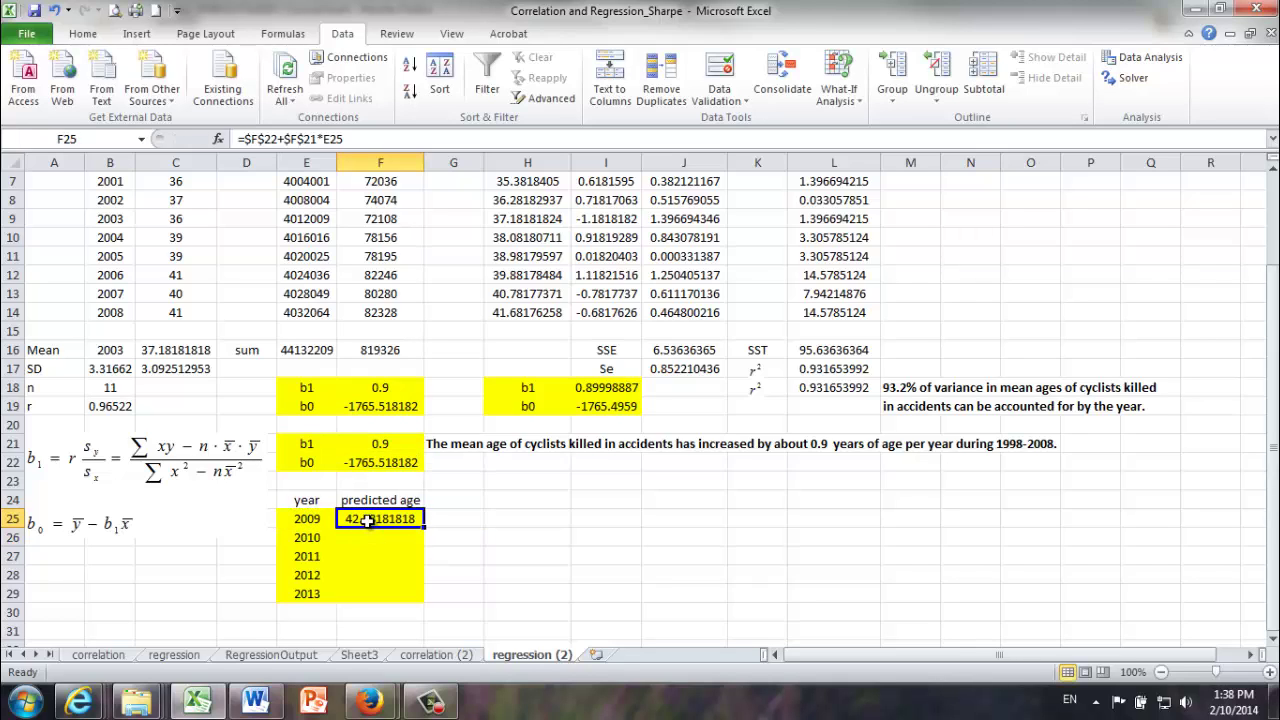
pyautogui.doubleClick(425, 533)
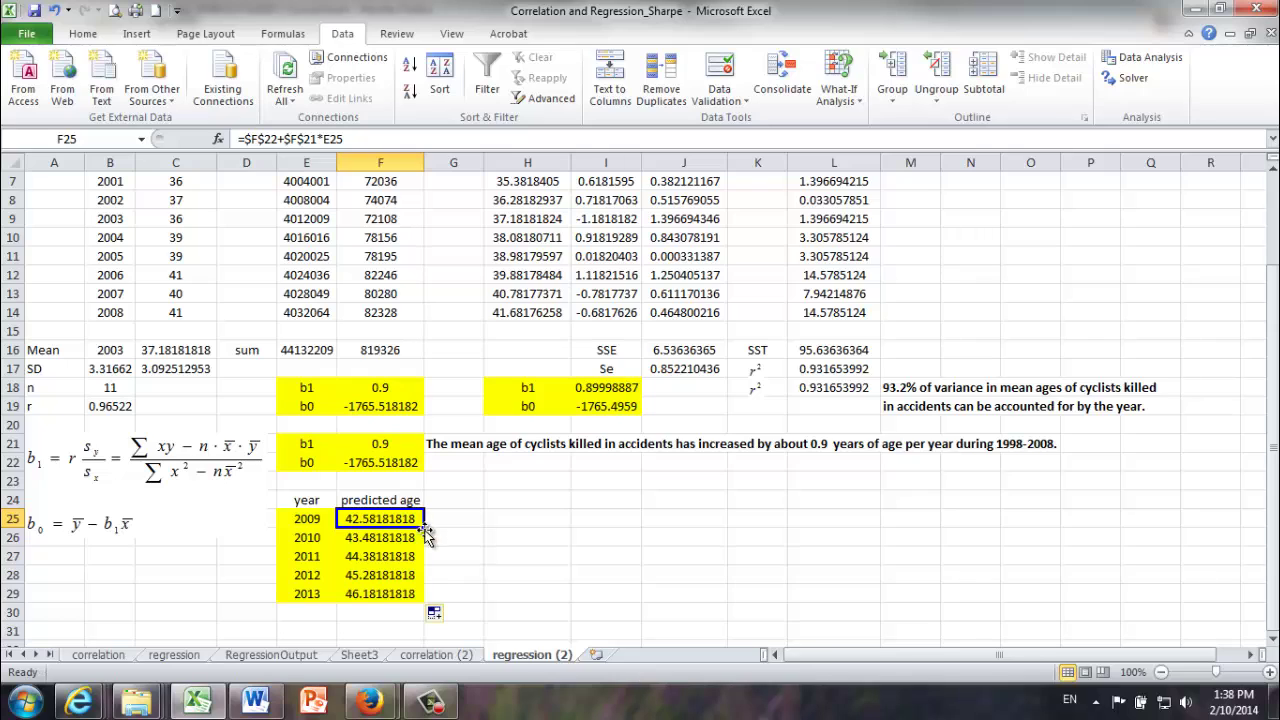
pyautogui.click(372, 537)
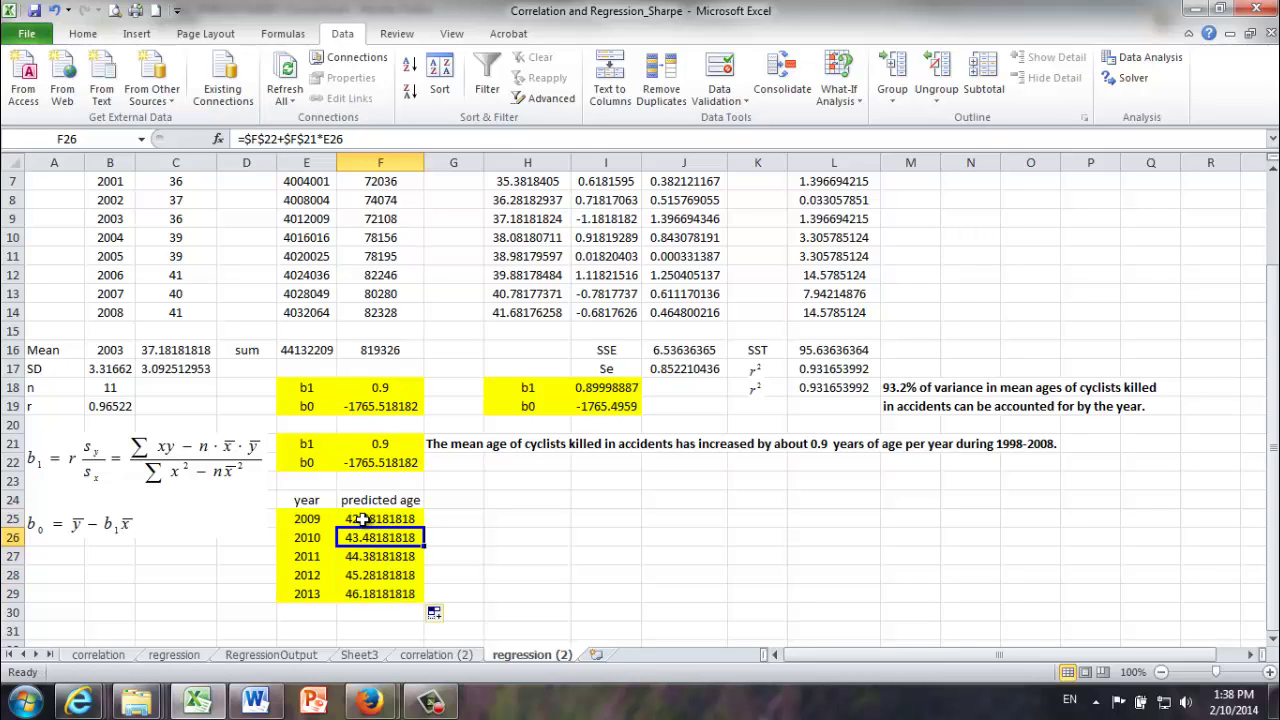
pyautogui.click(363, 519)
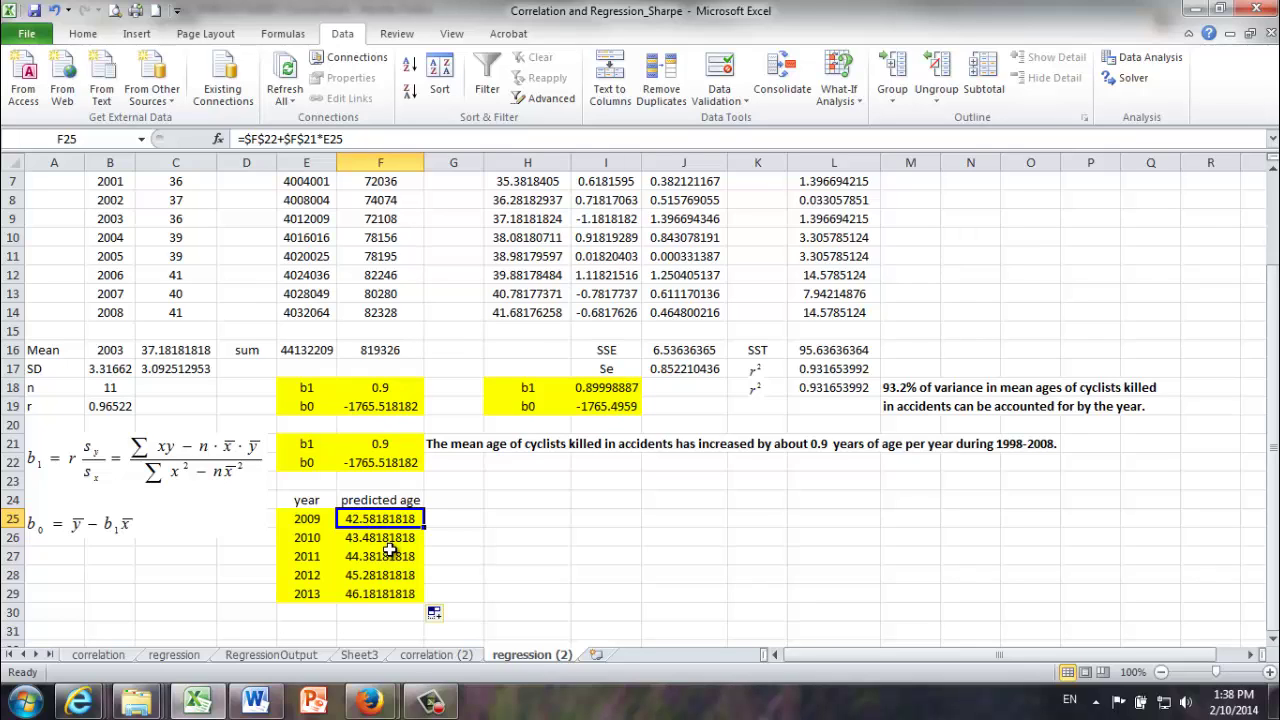
pyautogui.click(307, 517)
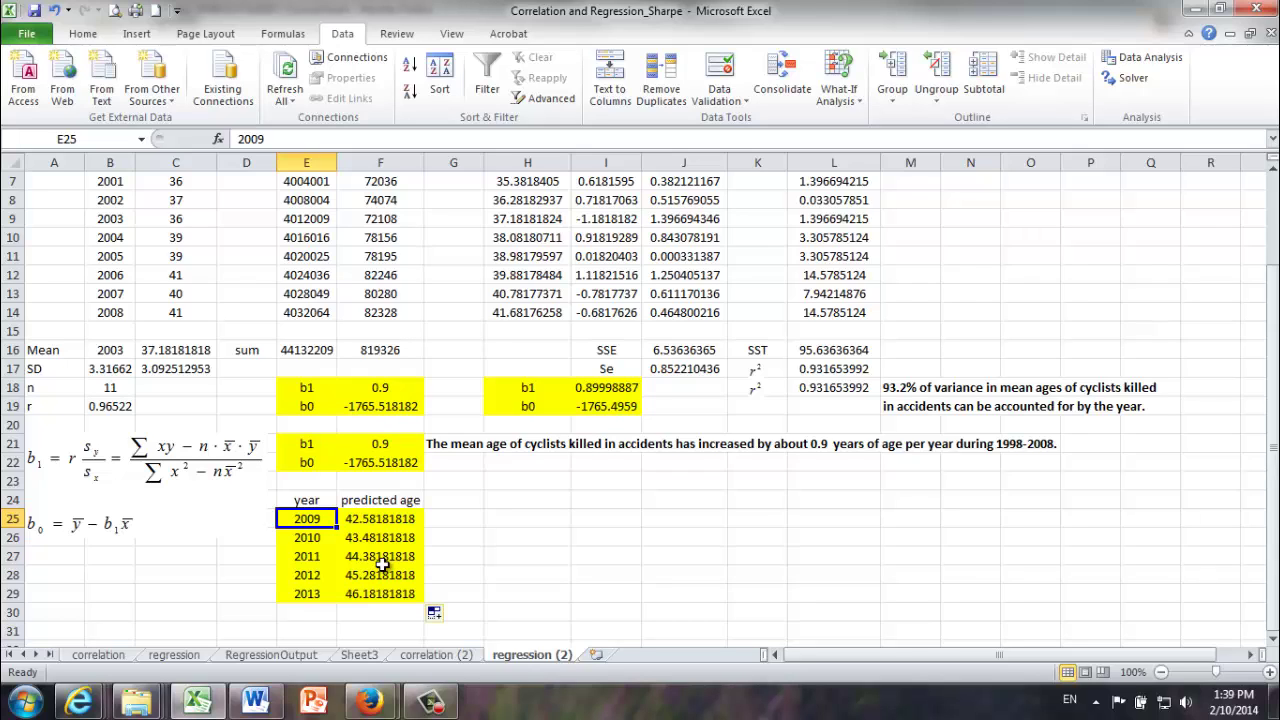
pyautogui.click(380, 462)
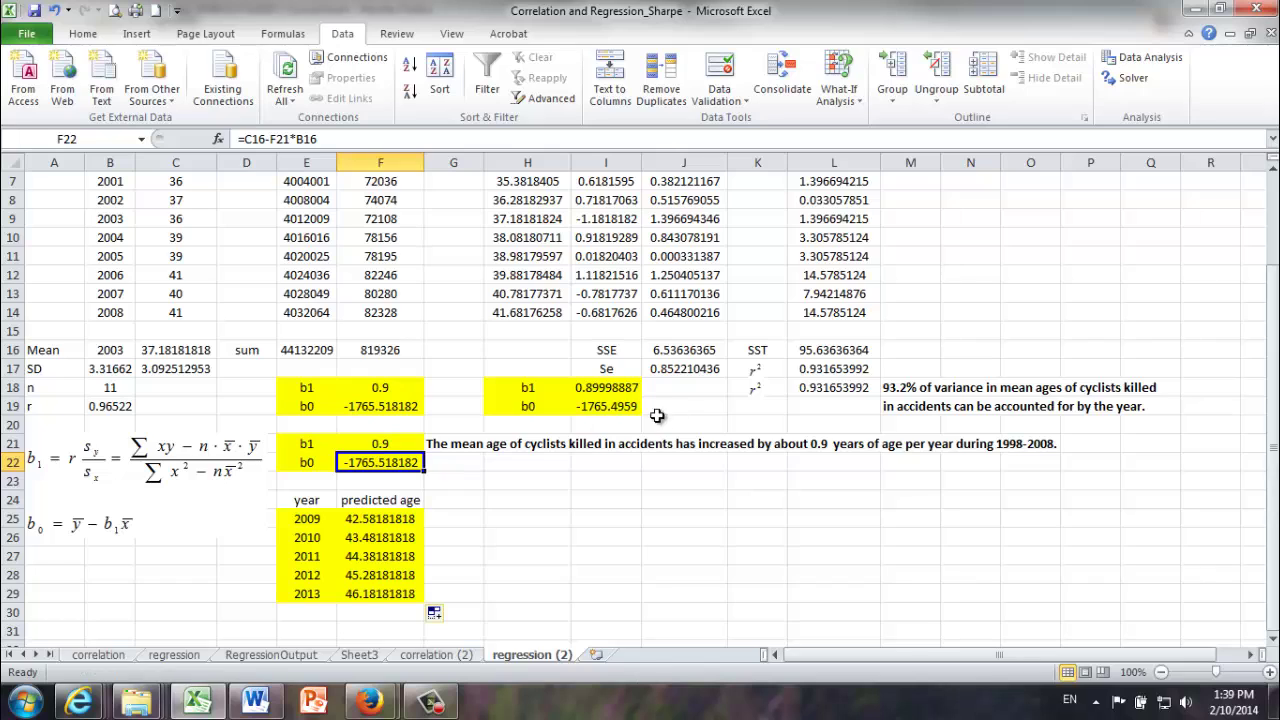
pyautogui.click(678, 354)
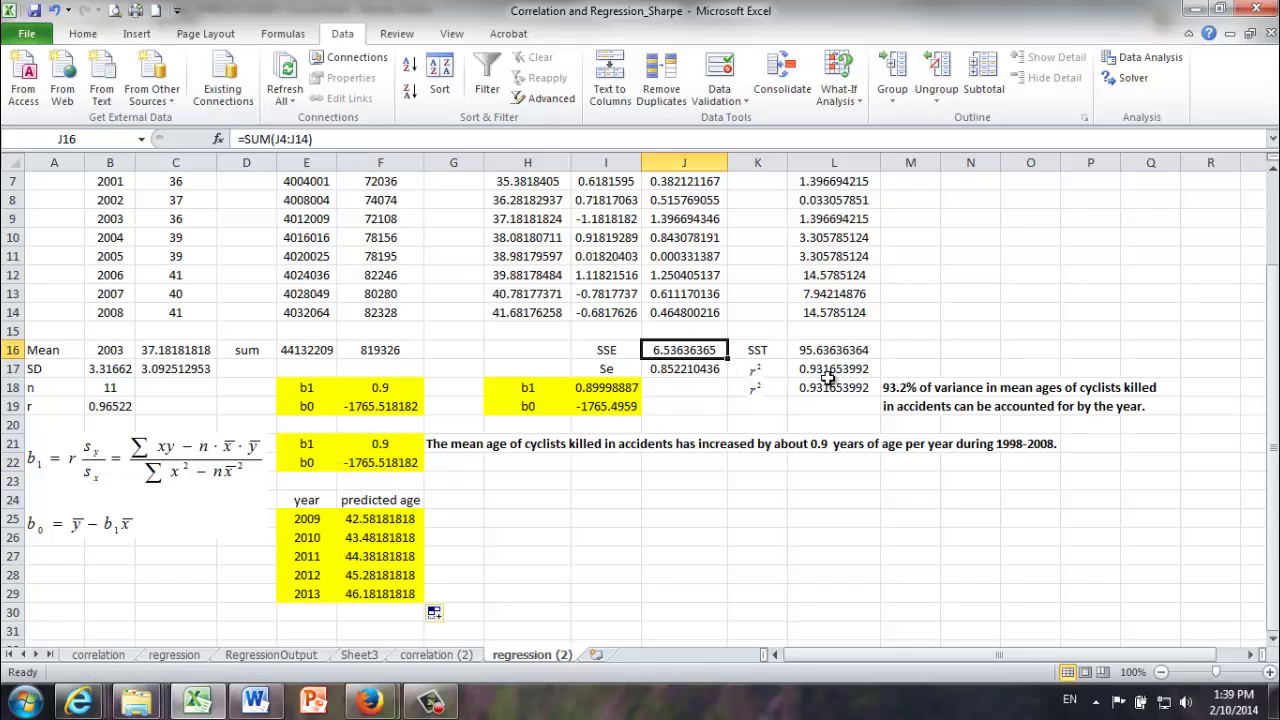
pyautogui.click(826, 386)
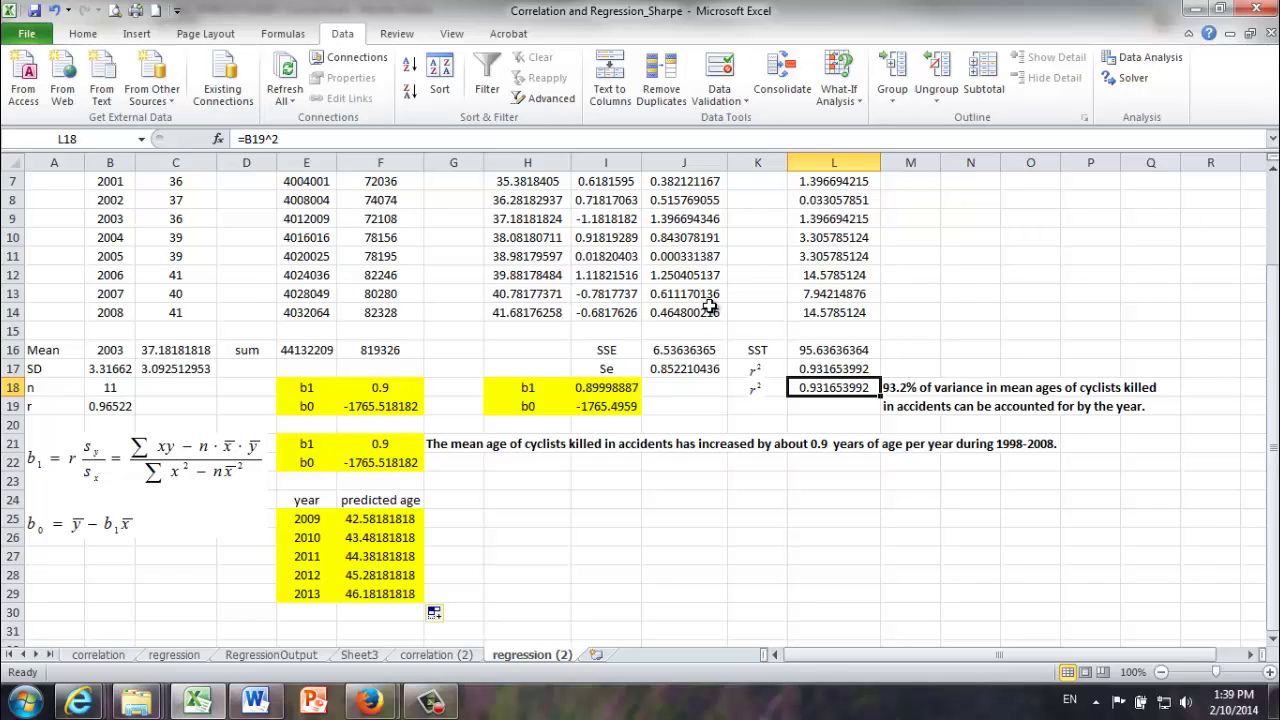
pyautogui.scroll(1, 709, 305)
pyautogui.scroll(1, 709, 305)
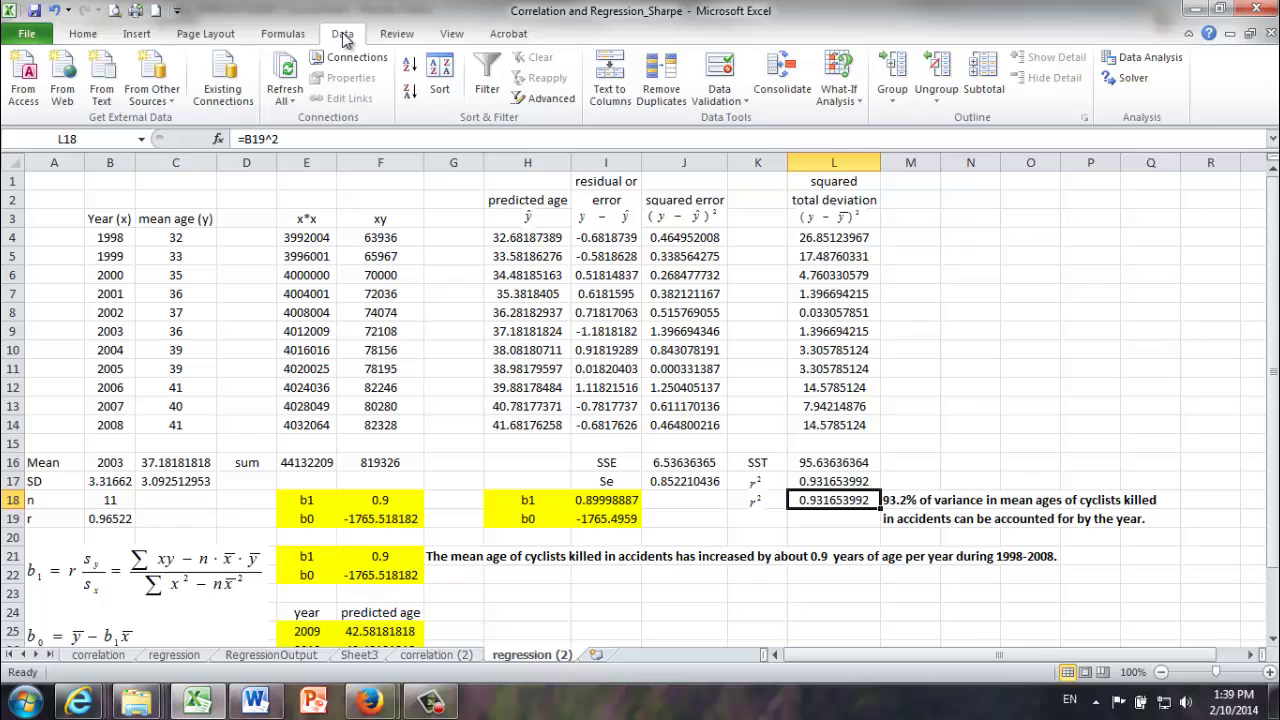
# Pick Regression from the Data Analysis tools list to open its settings
pyautogui.click(1147, 60)
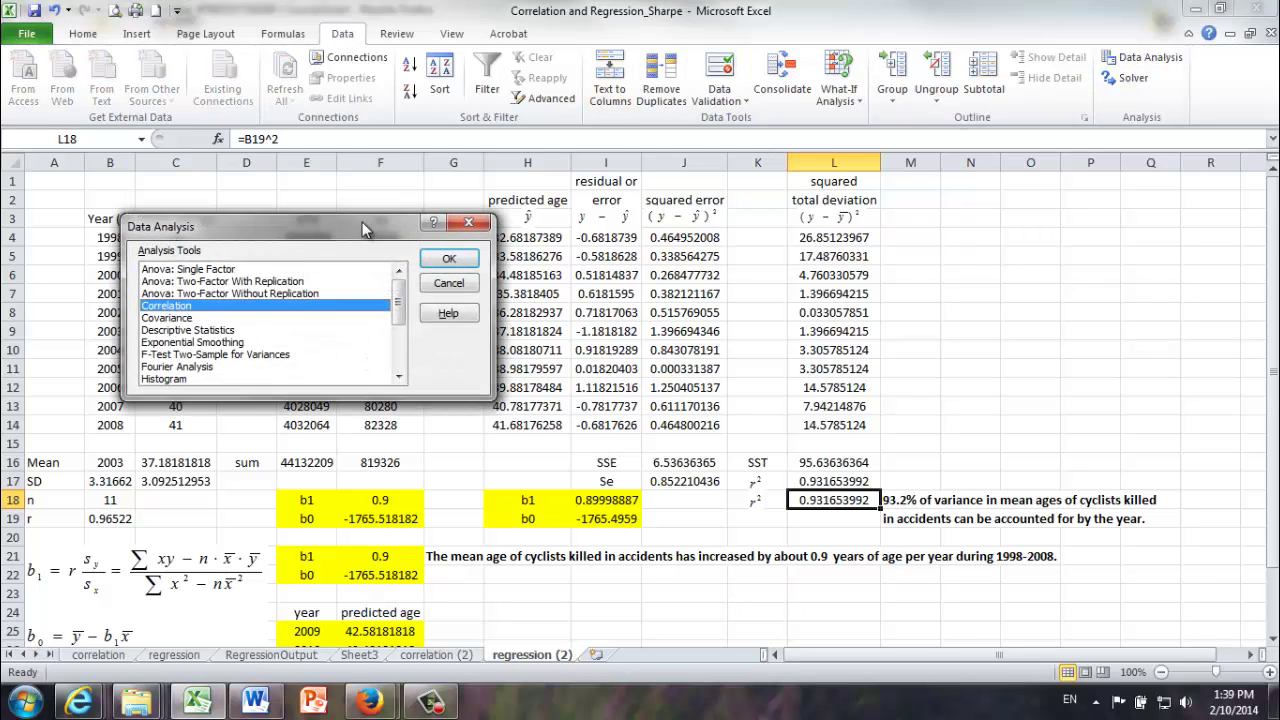
pyautogui.moveTo(366, 230); pyautogui.dragTo(711, 147)
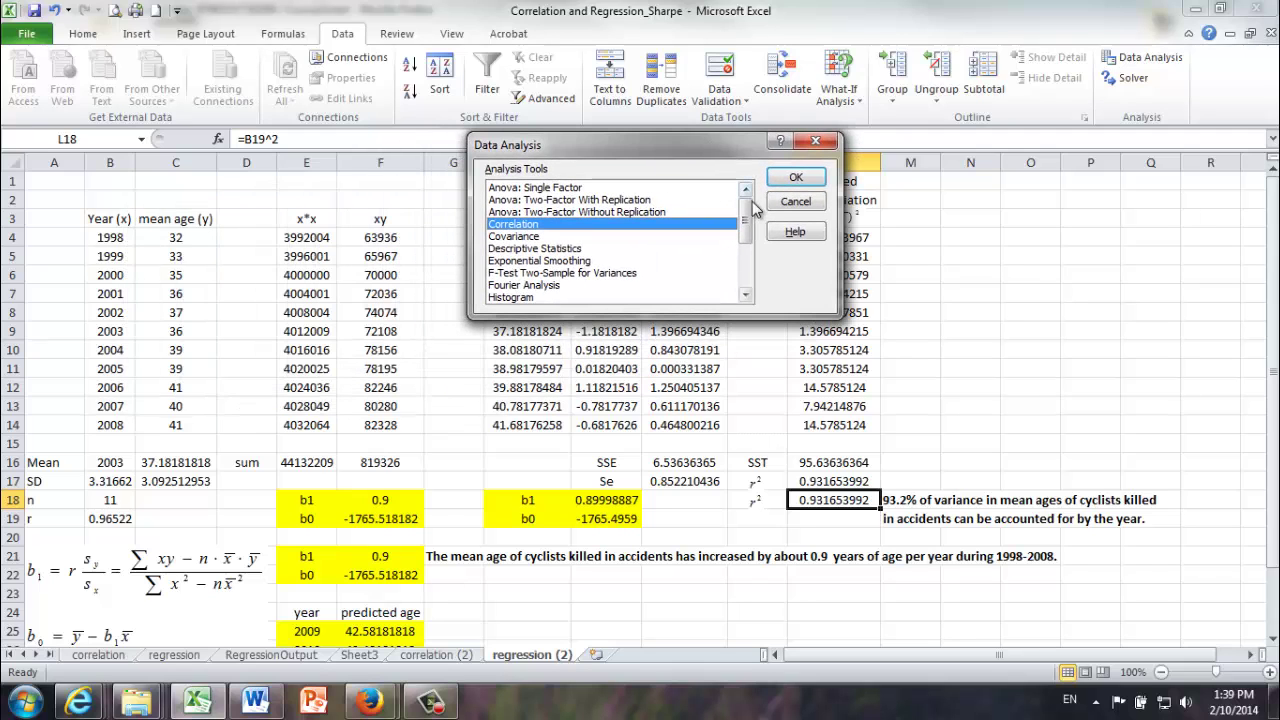
pyautogui.scroll(-1, 748, 228)
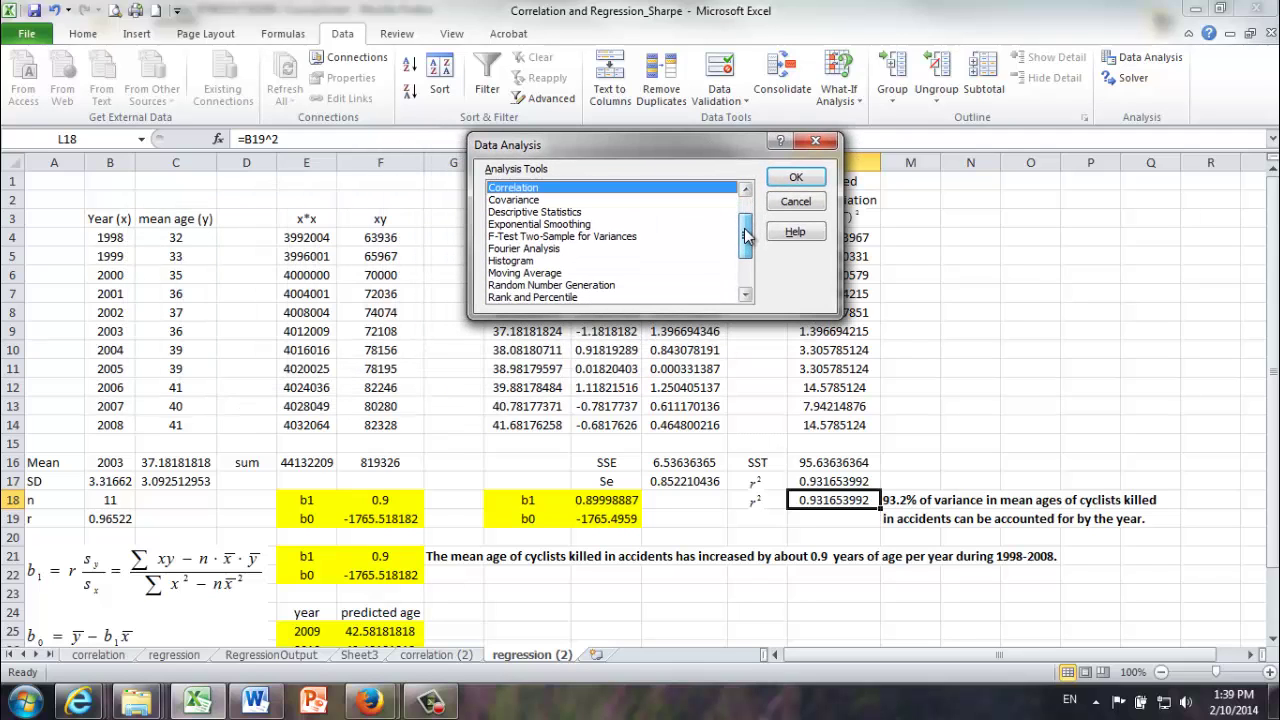
pyautogui.scroll(-2, 745, 234)
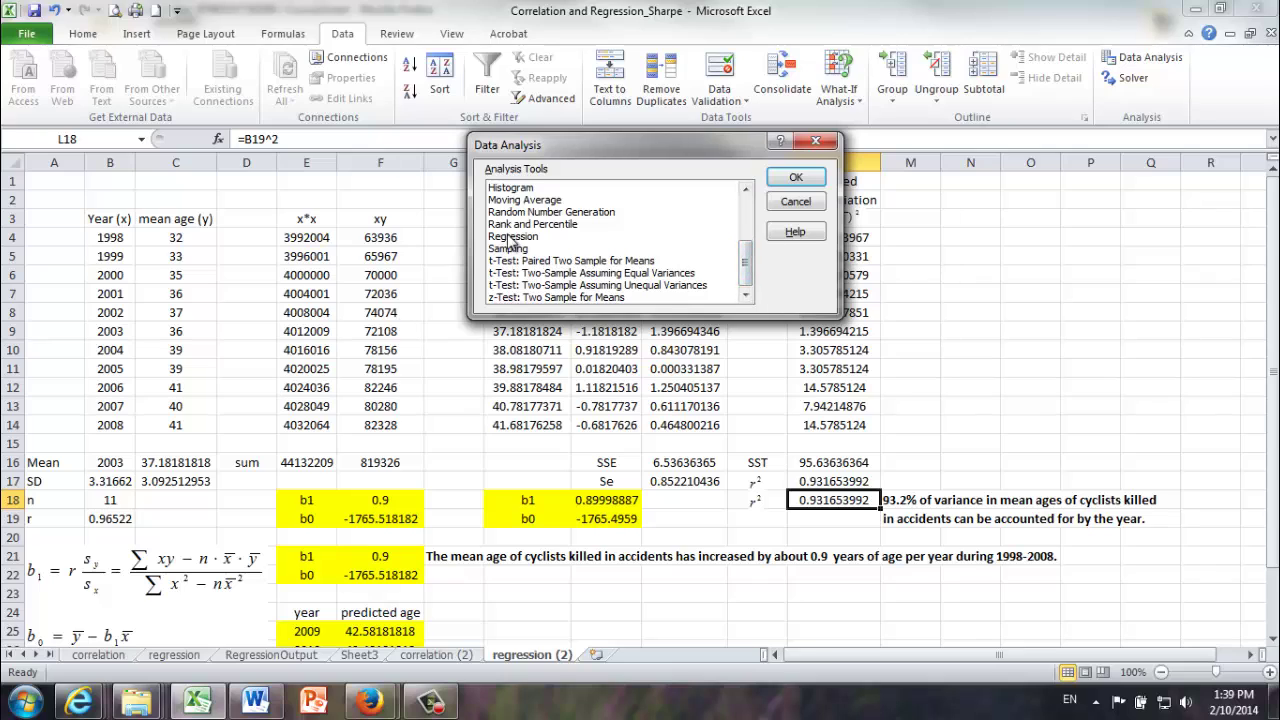
pyautogui.click(510, 237)
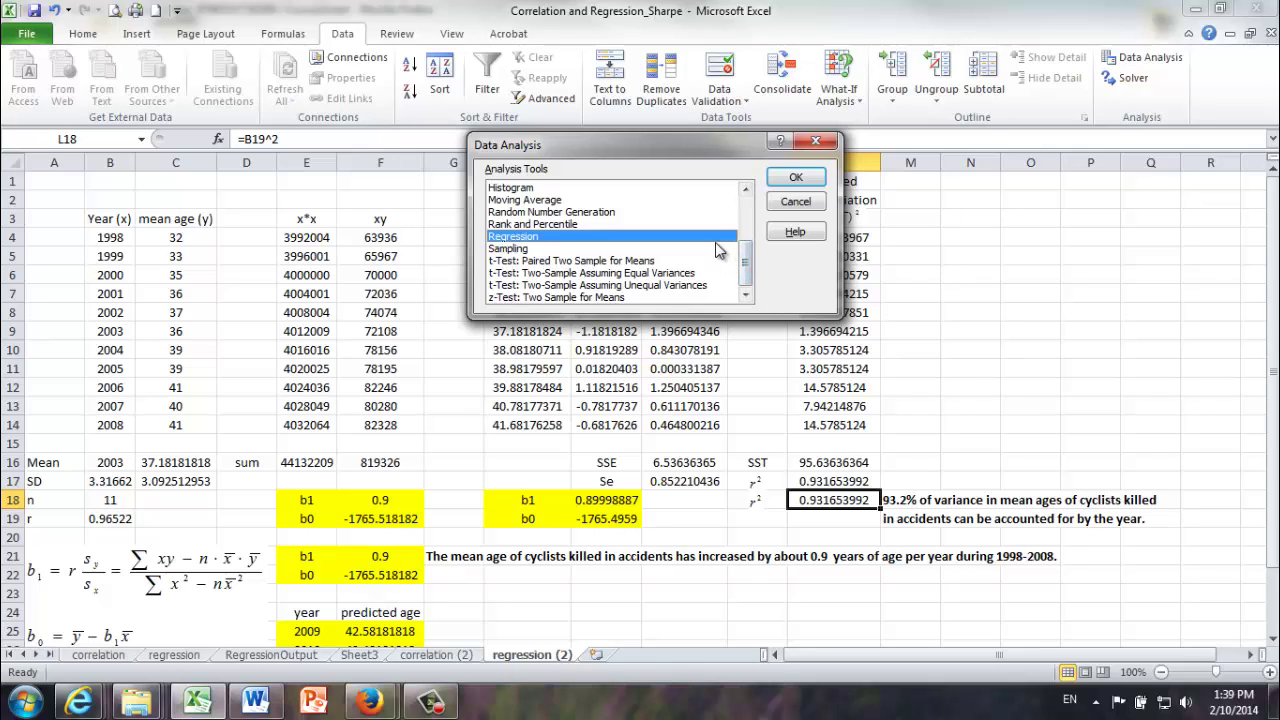
pyautogui.click(795, 180)
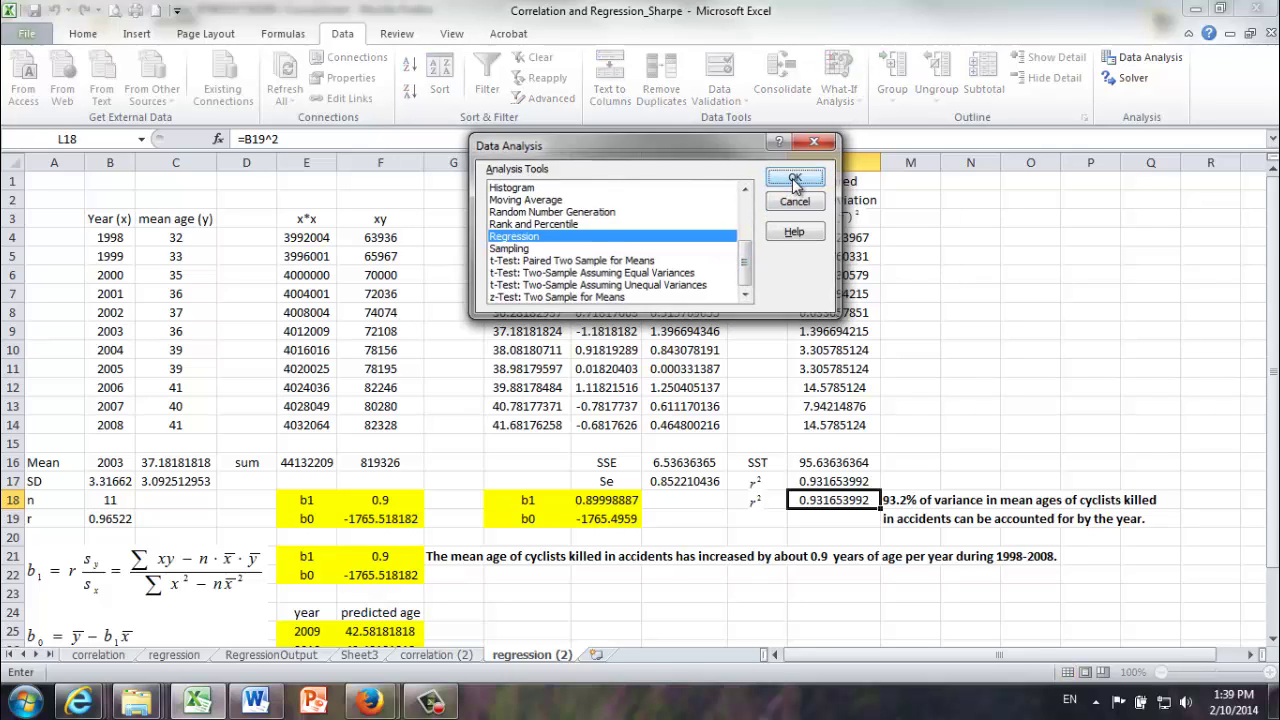
# Run Regression with Y range C4:C14 and X range B4:B14, outputting to a new worksheet
pyautogui.moveTo(627, 65); pyautogui.dragTo(601, 198)
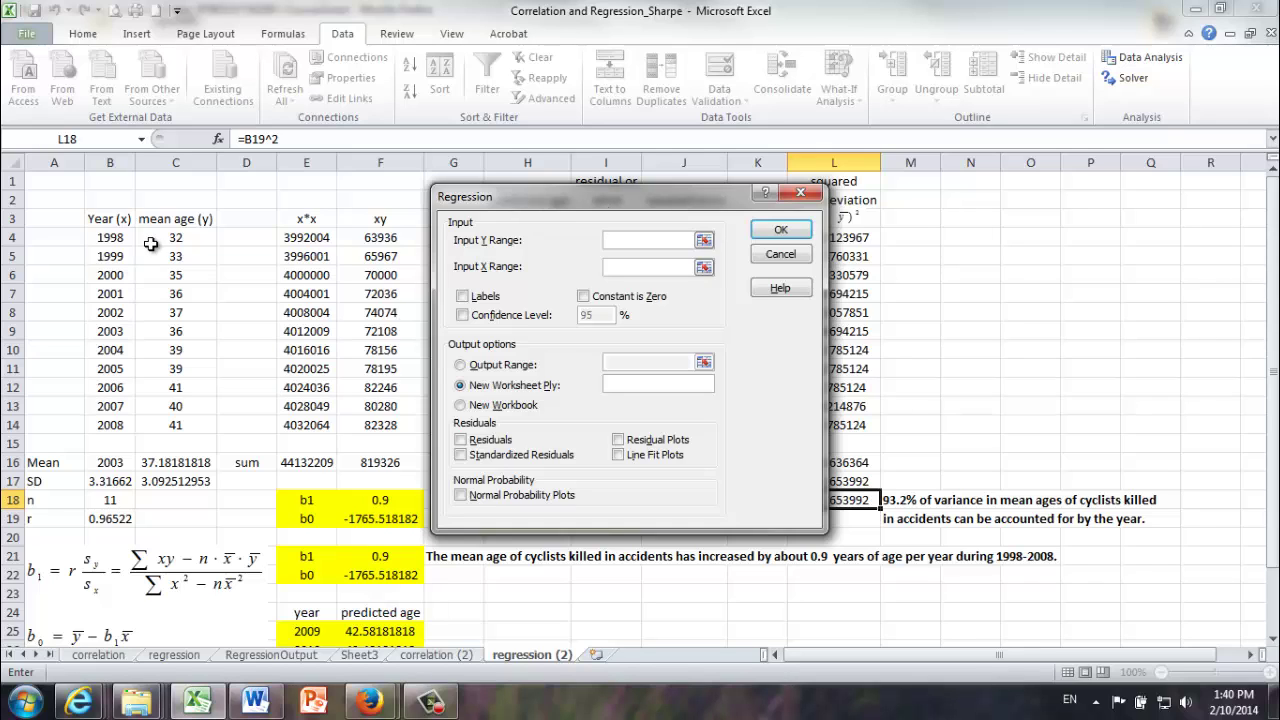
pyautogui.moveTo(155, 240); pyautogui.dragTo(158, 425)
pyautogui.click(621, 270)
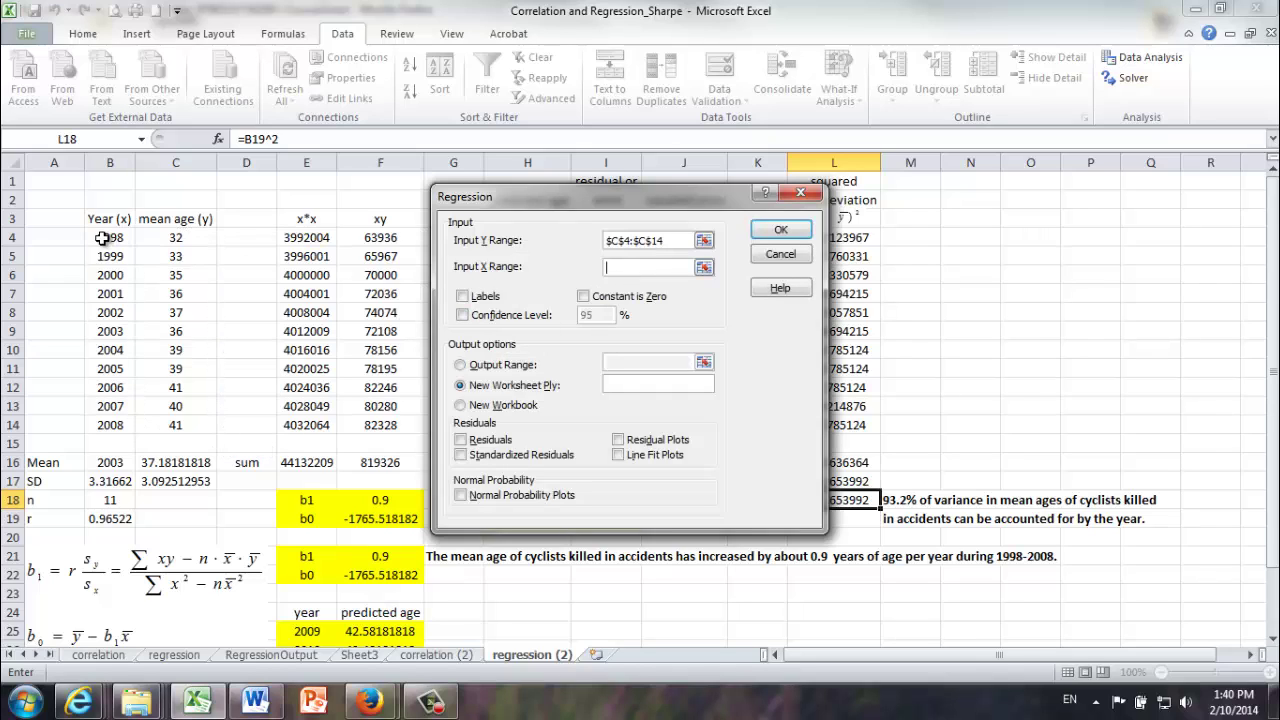
pyautogui.moveTo(103, 238); pyautogui.dragTo(117, 428)
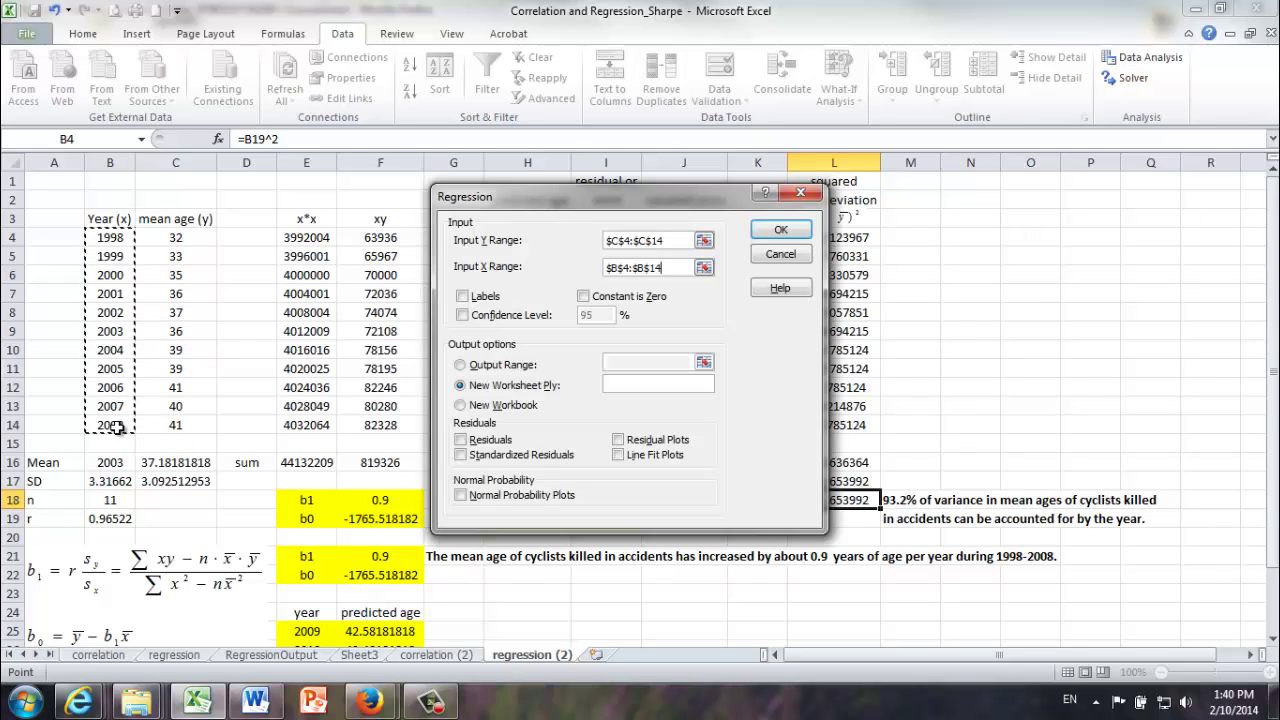
pyautogui.click(640, 384)
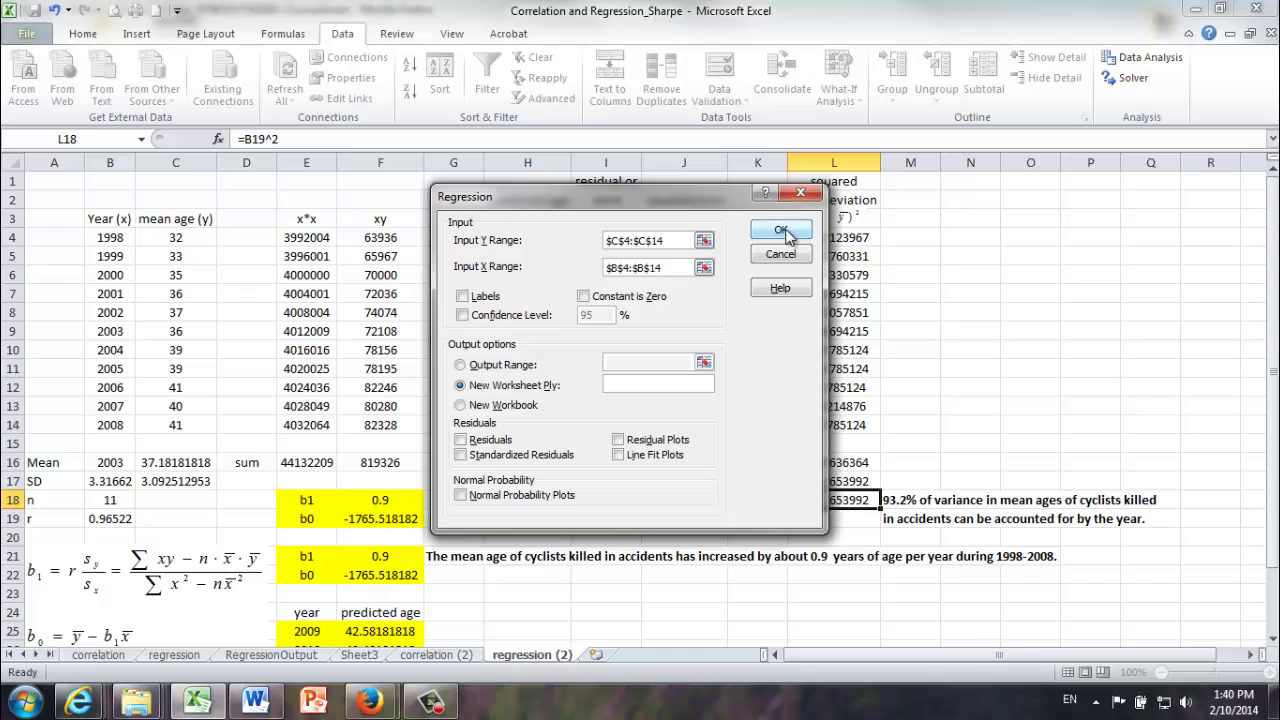
pyautogui.click(783, 231)
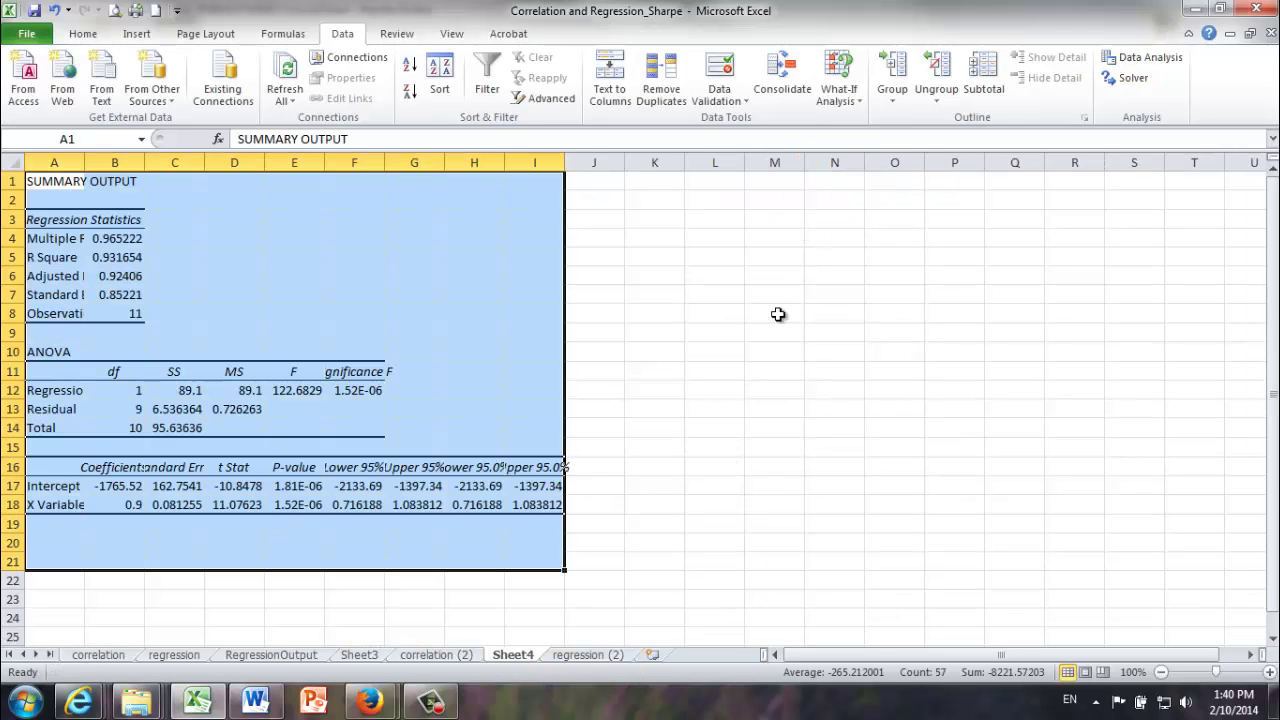
# Autofit column A, then review the intercept, slope, R Square, Multiple R and residual SS values
pyautogui.doubleClick(85, 162)
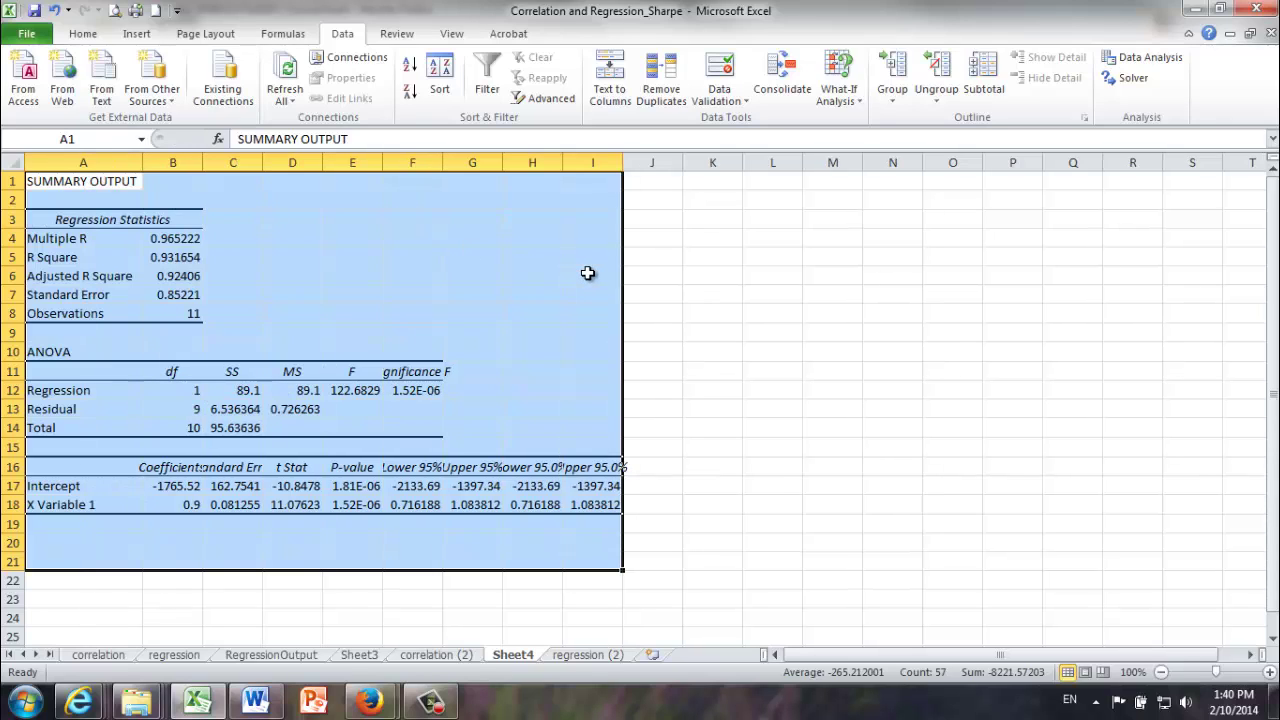
pyautogui.click(266, 205)
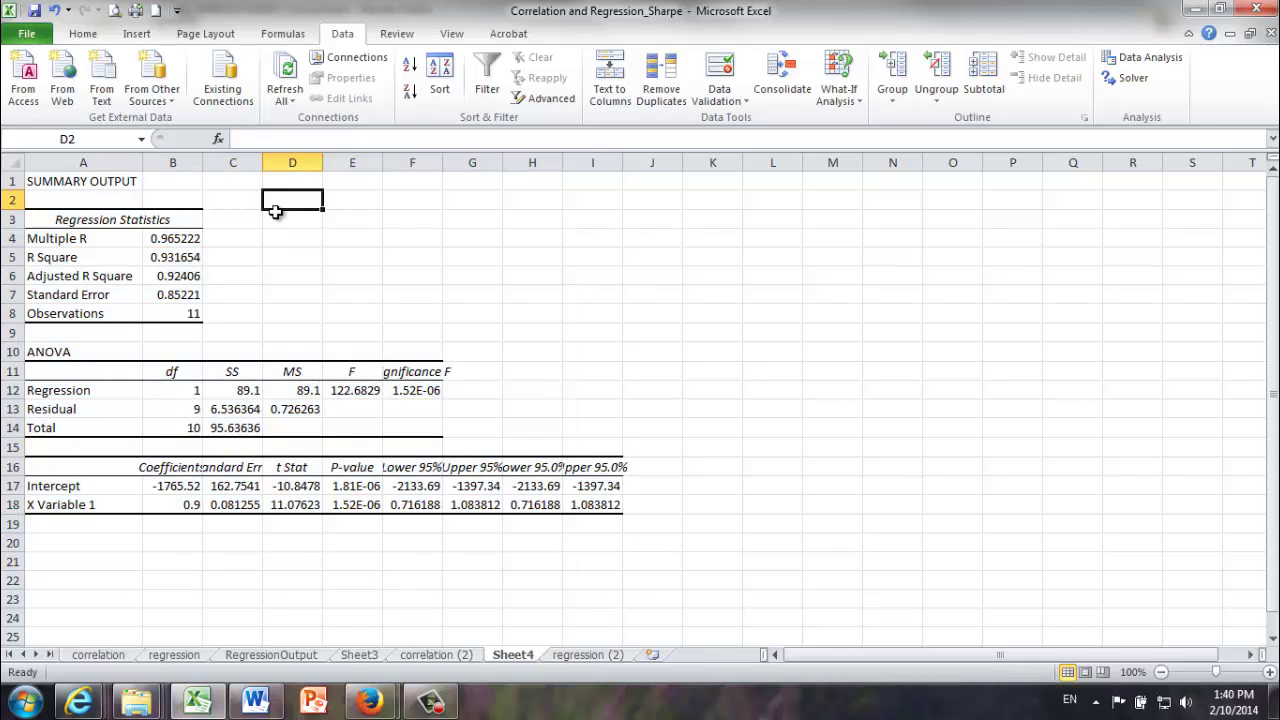
pyautogui.click(162, 488)
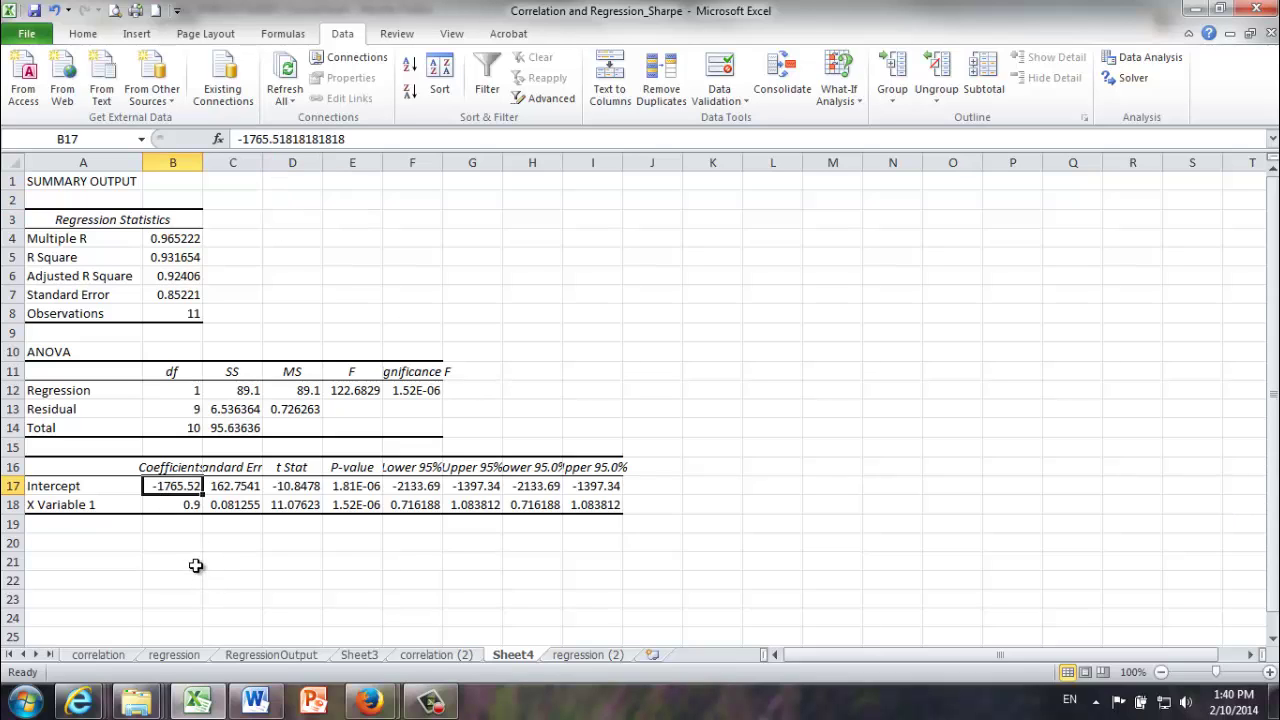
pyautogui.click(173, 505)
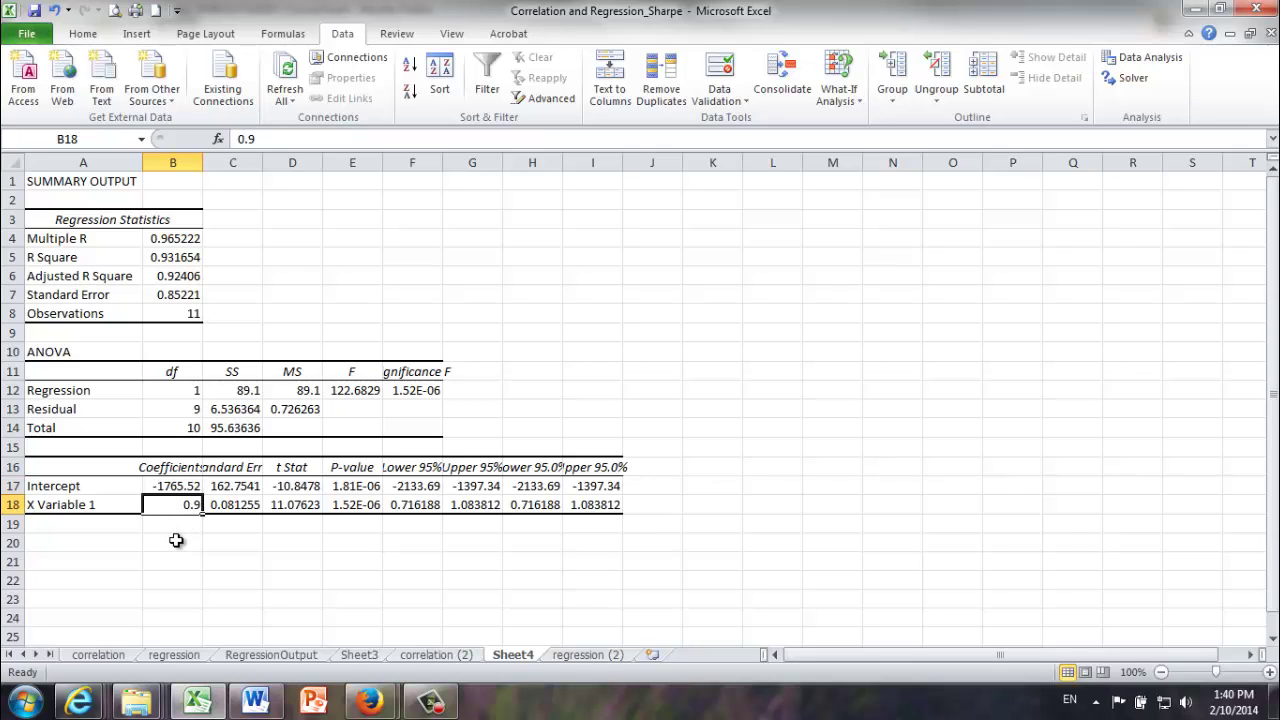
pyautogui.click(156, 256)
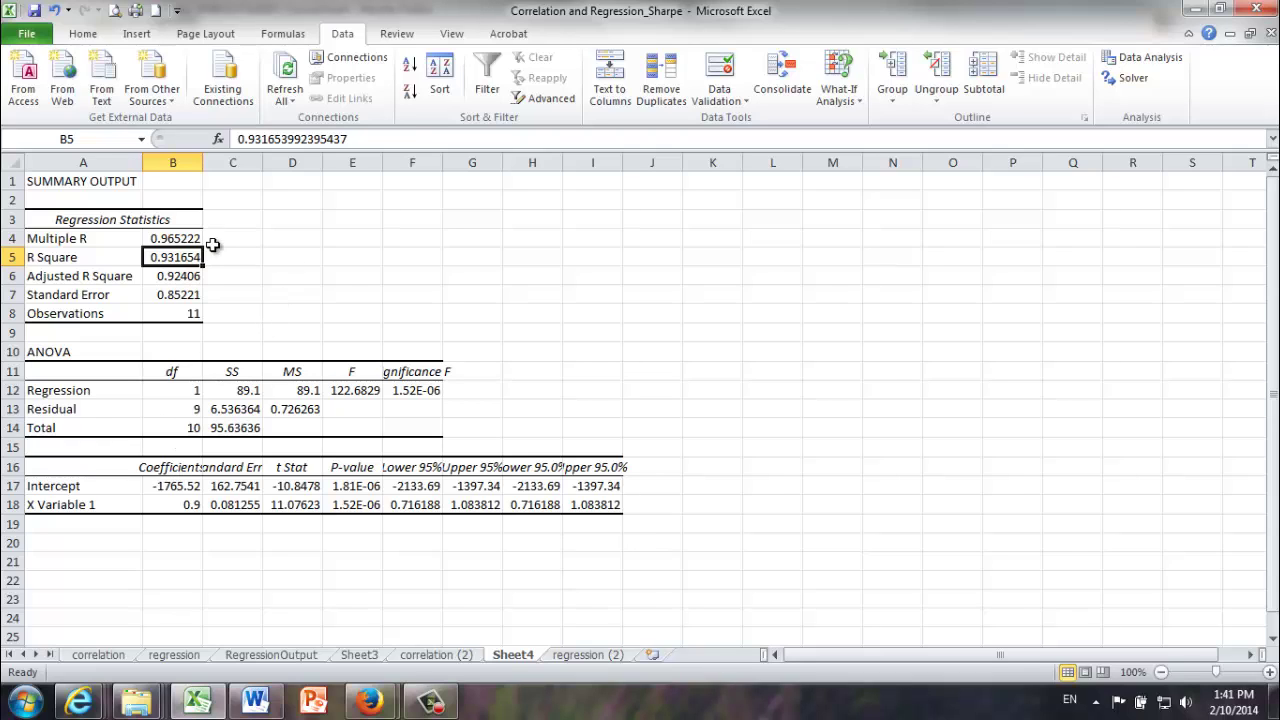
pyautogui.click(177, 242)
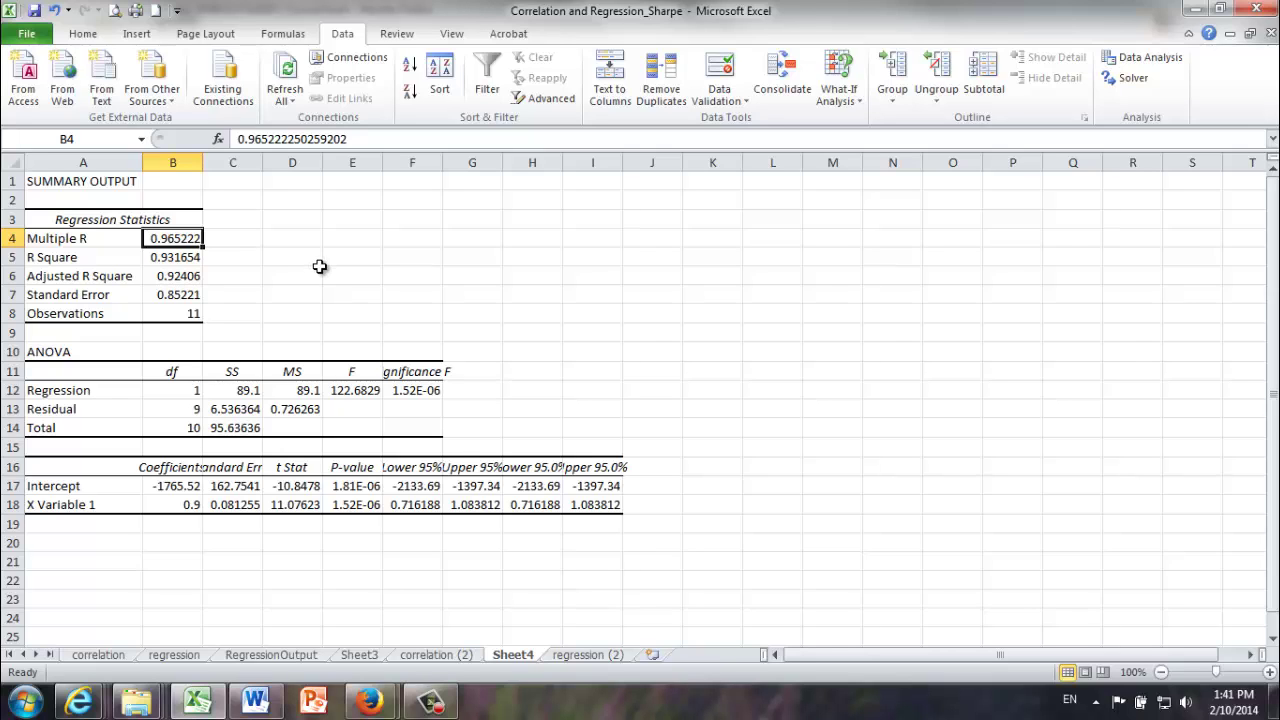
pyautogui.click(228, 409)
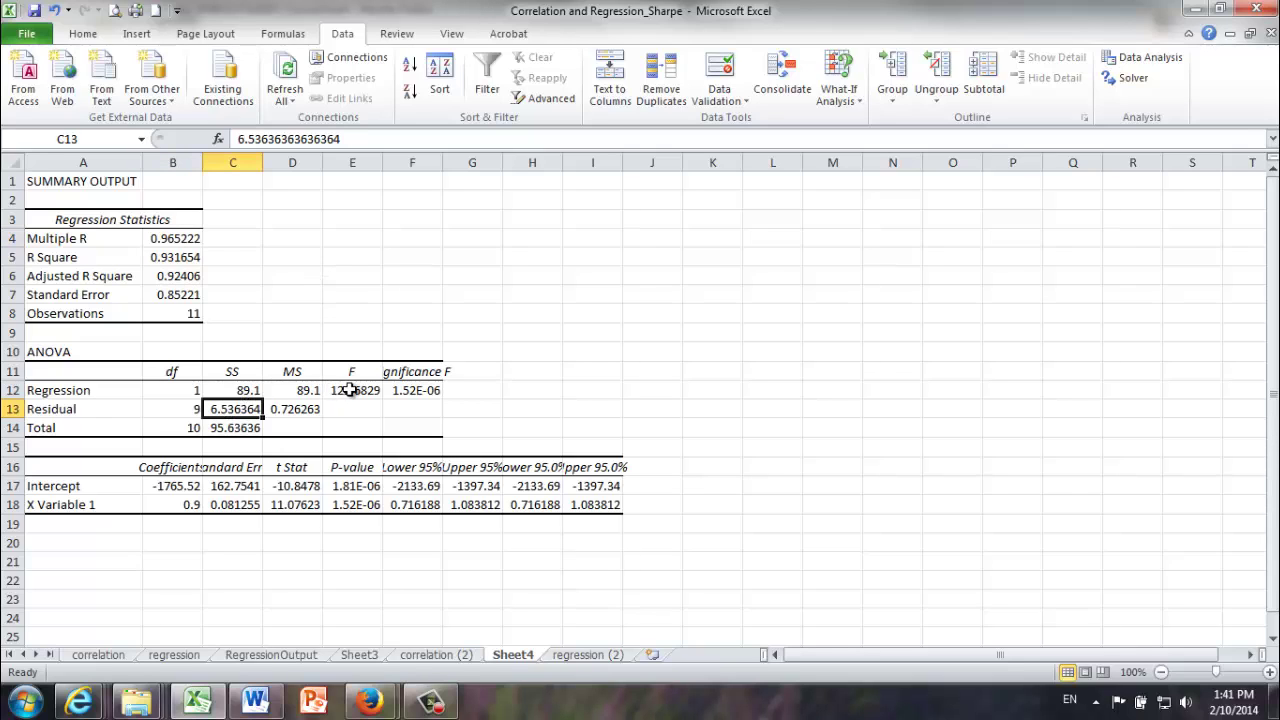
pyautogui.moveTo(183, 241); pyautogui.dragTo(176, 258)
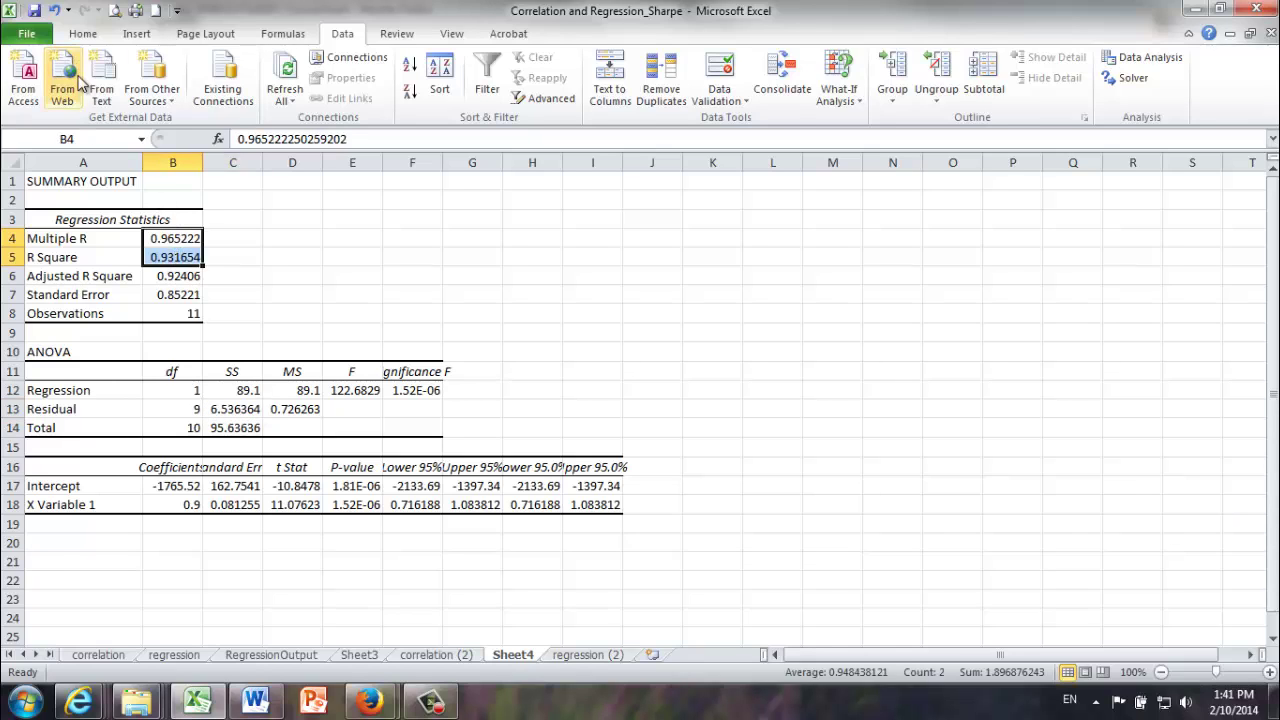
# Fill Multiple R, R Square, Standard Error, residual and total SS, and both coefficients yellow
pyautogui.click(83, 36)
pyautogui.click(283, 91)
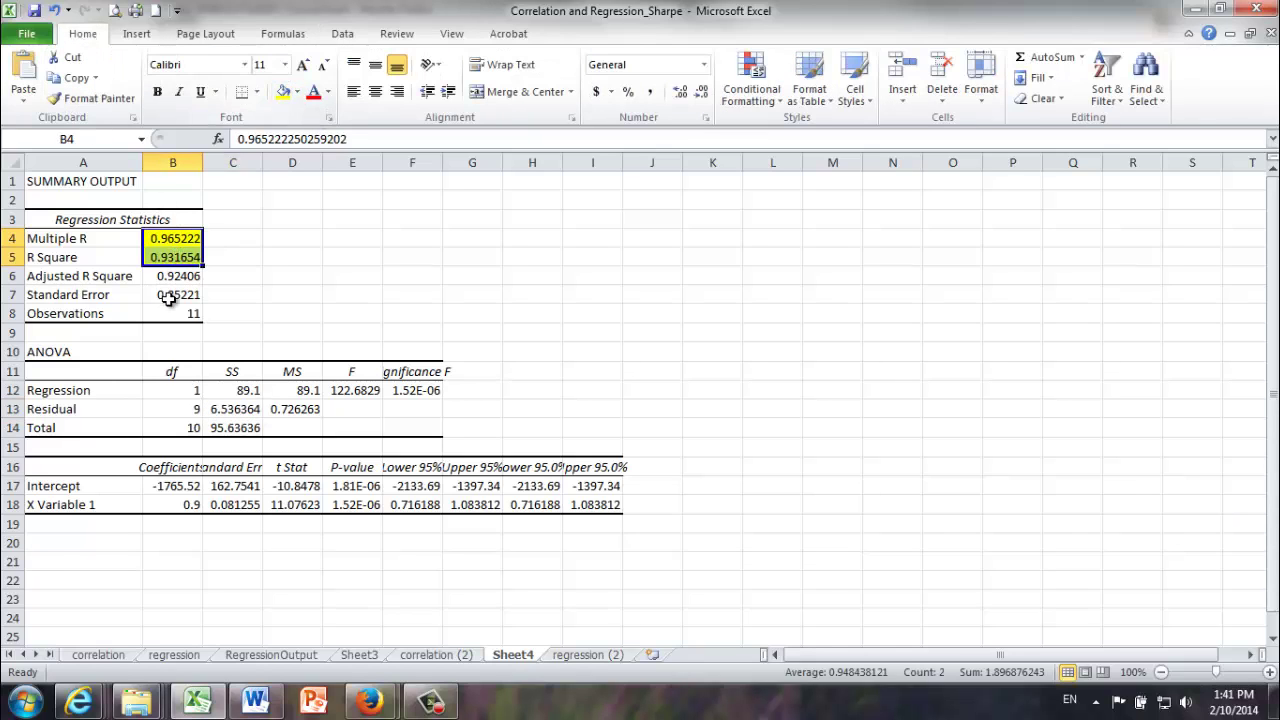
pyautogui.click(178, 296)
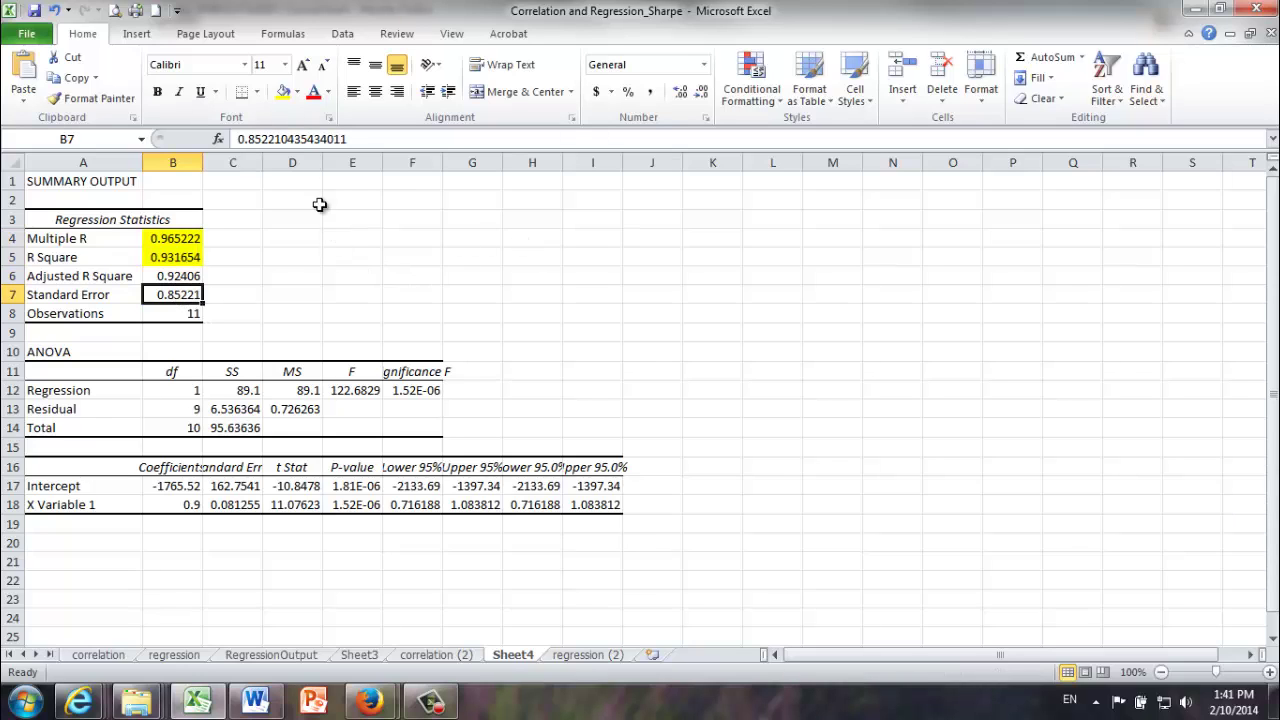
pyautogui.click(284, 91)
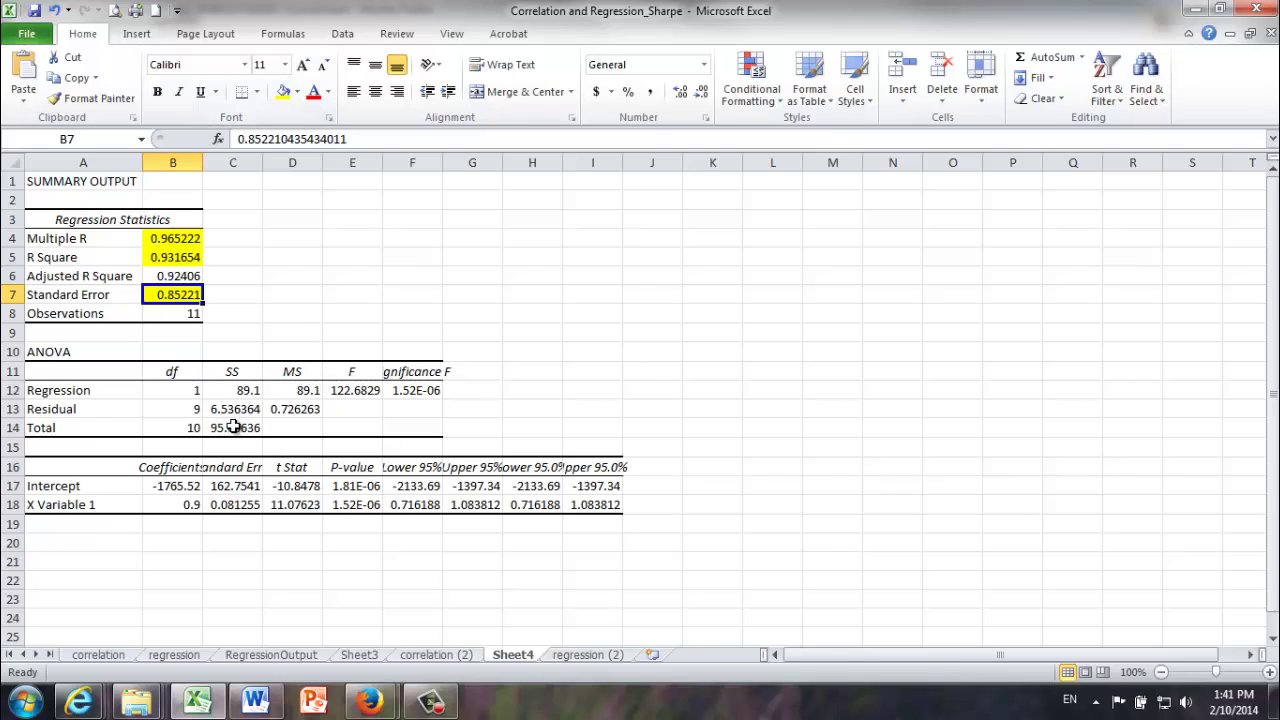
pyautogui.moveTo(220, 412); pyautogui.dragTo(222, 430)
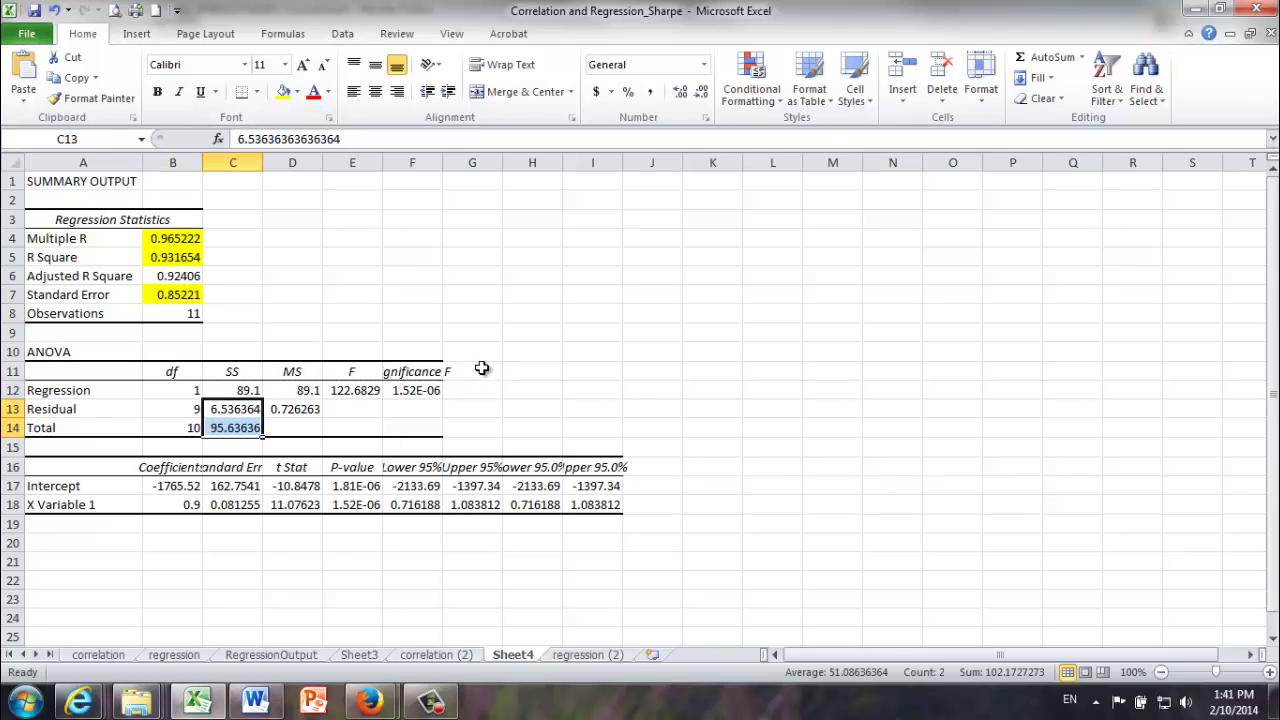
pyautogui.click(284, 91)
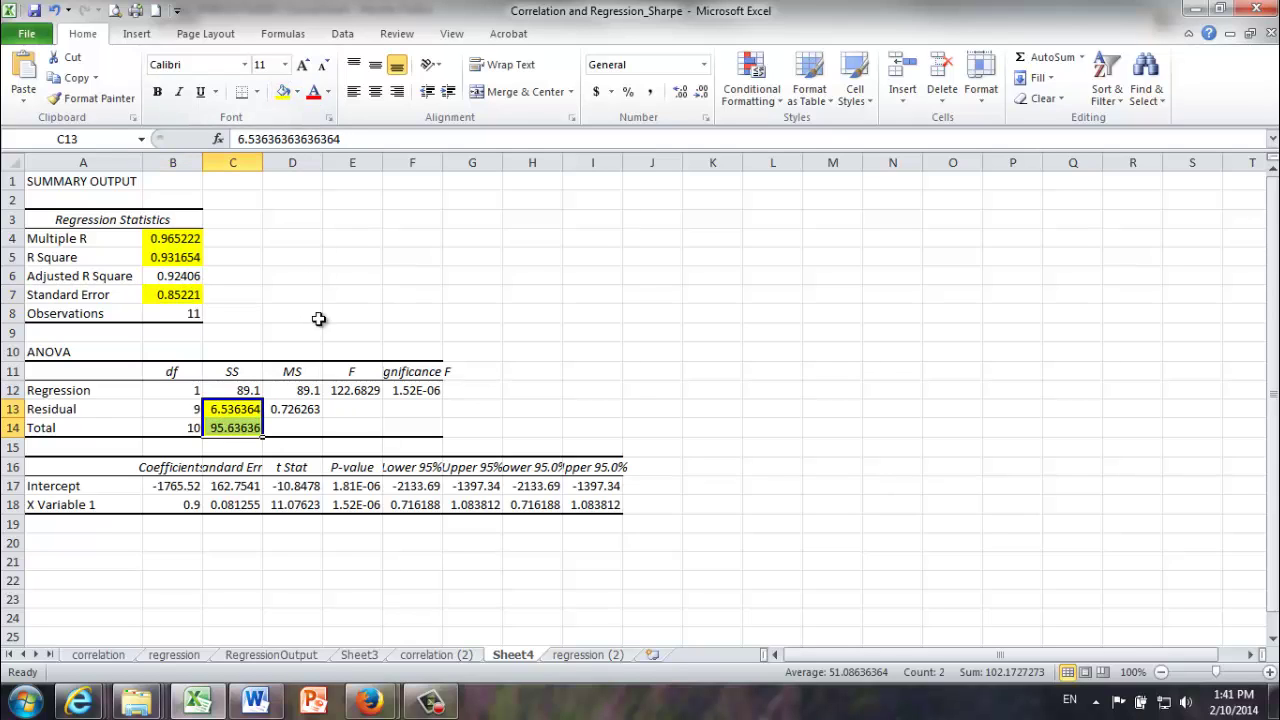
pyautogui.moveTo(186, 488); pyautogui.dragTo(186, 505)
pyautogui.click(284, 91)
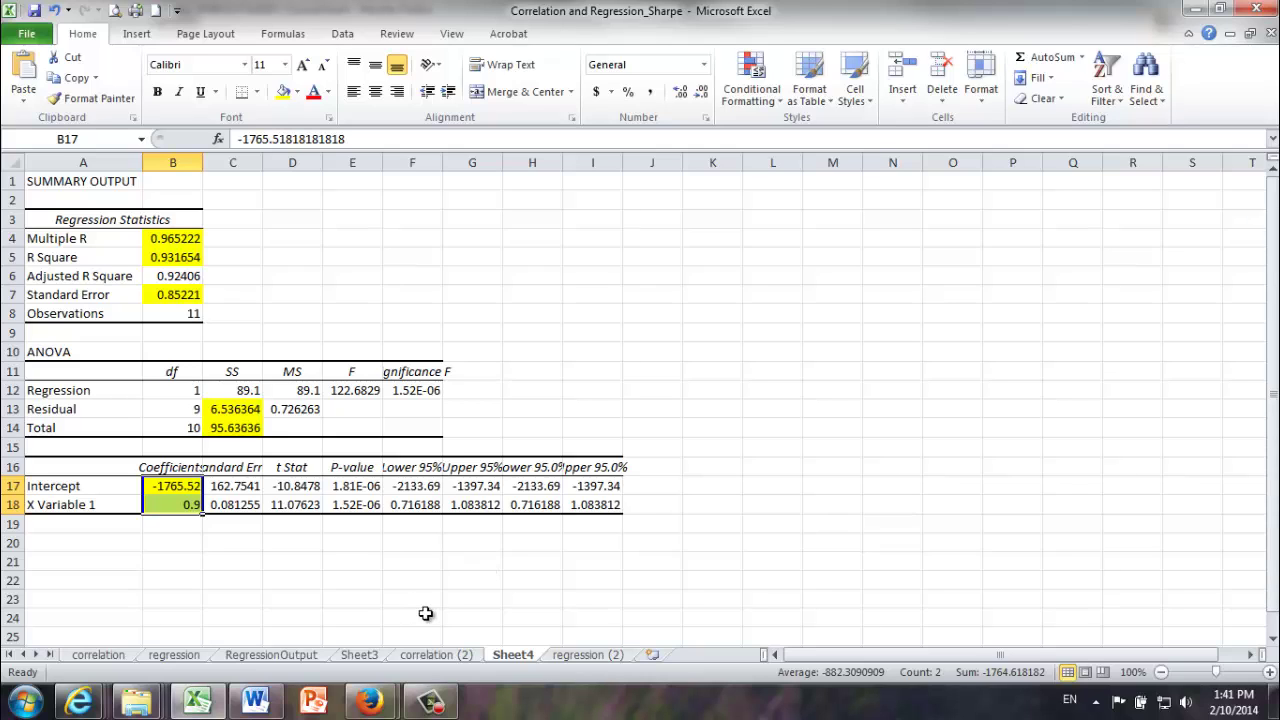
# Check the highlighted coefficients, residual and total SS, Multiple R and R Square cells
pyautogui.click(168, 488)
pyautogui.click(171, 506)
pyautogui.click(228, 411)
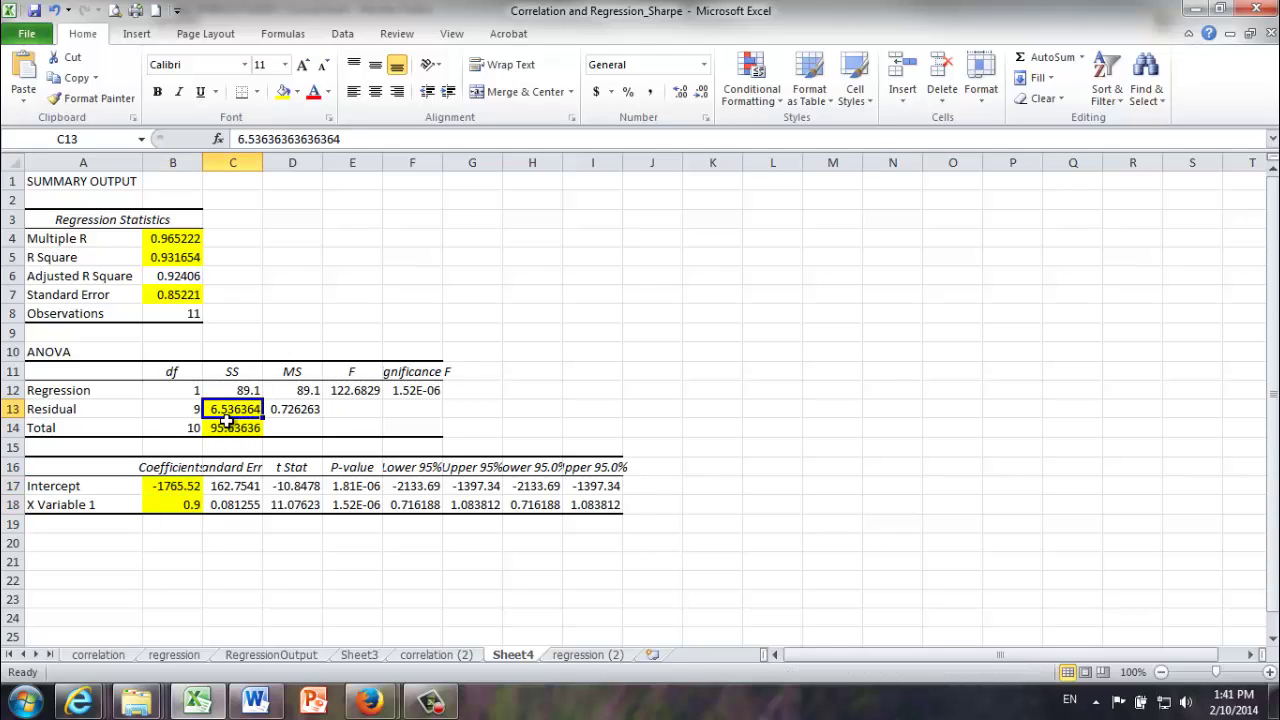
pyautogui.click(226, 428)
pyautogui.click(180, 239)
pyautogui.click(172, 257)
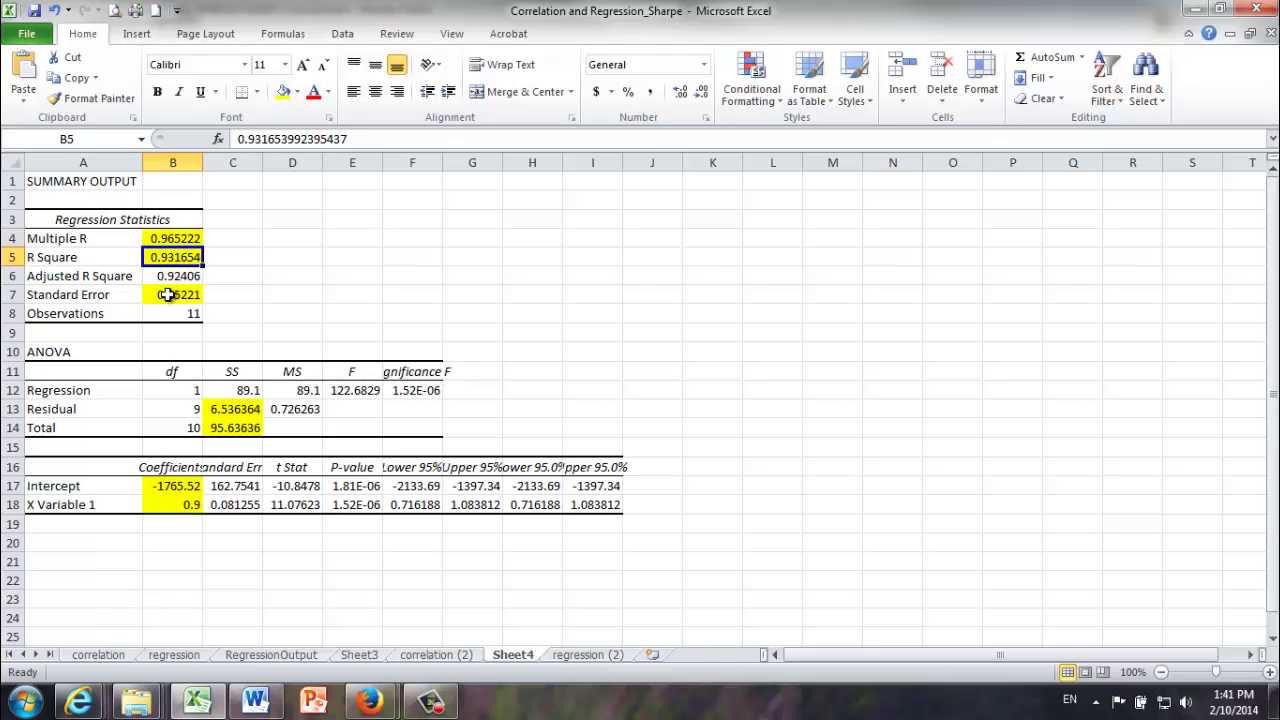